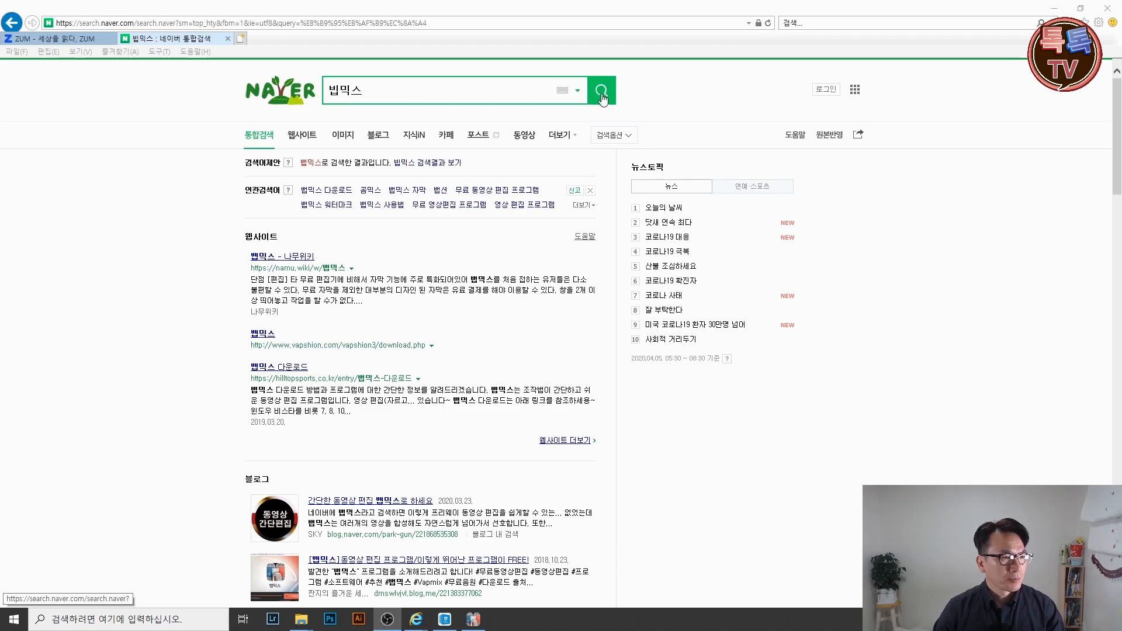
# Look through the search results down to the Vapmix software information entry, and minimise the browser
pyautogui.scroll(-15, 604, 225)
pyautogui.scroll(-8, 608, 229)
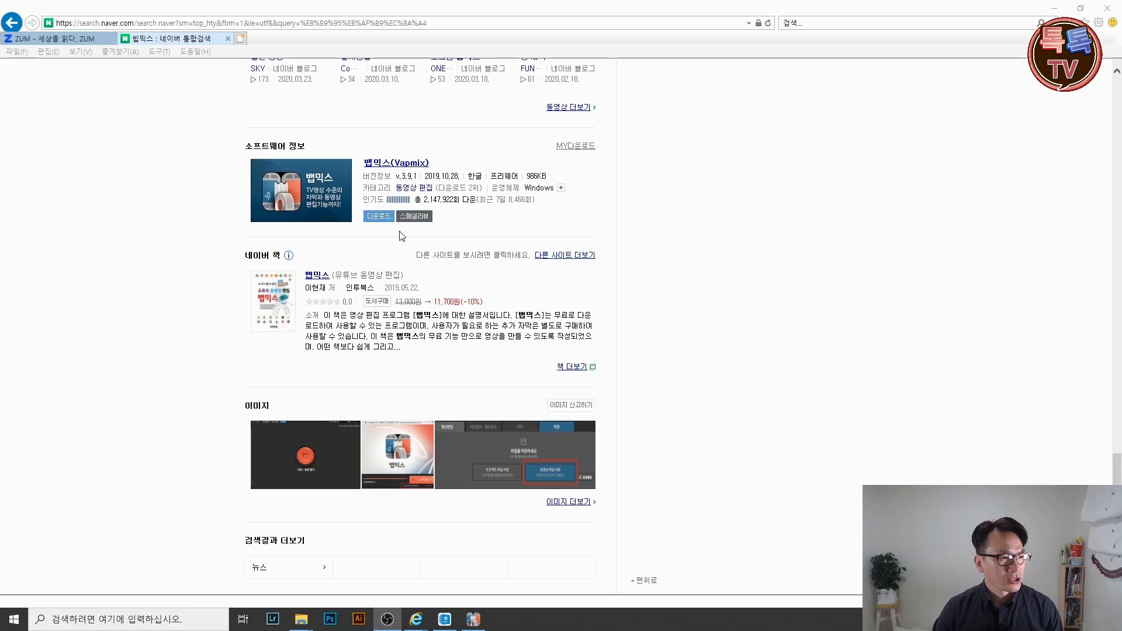
pyautogui.click(1057, 9)
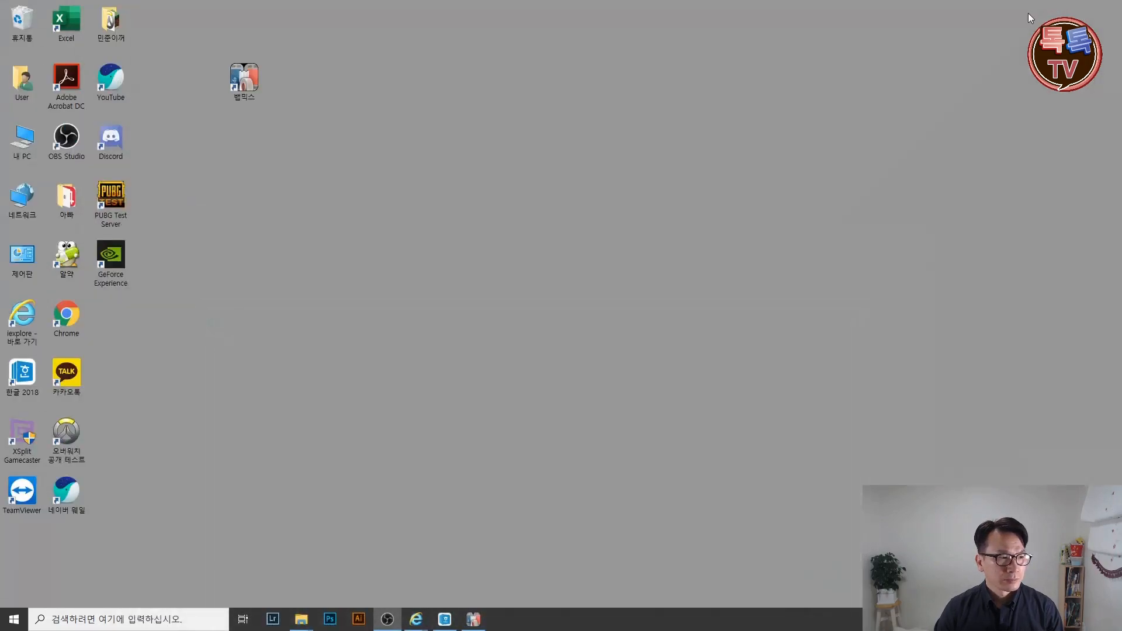
# Switch to the Vapmix launcher, start the program and log in with the saved account
pyautogui.moveTo(248, 92); pyautogui.dragTo(408, 259)
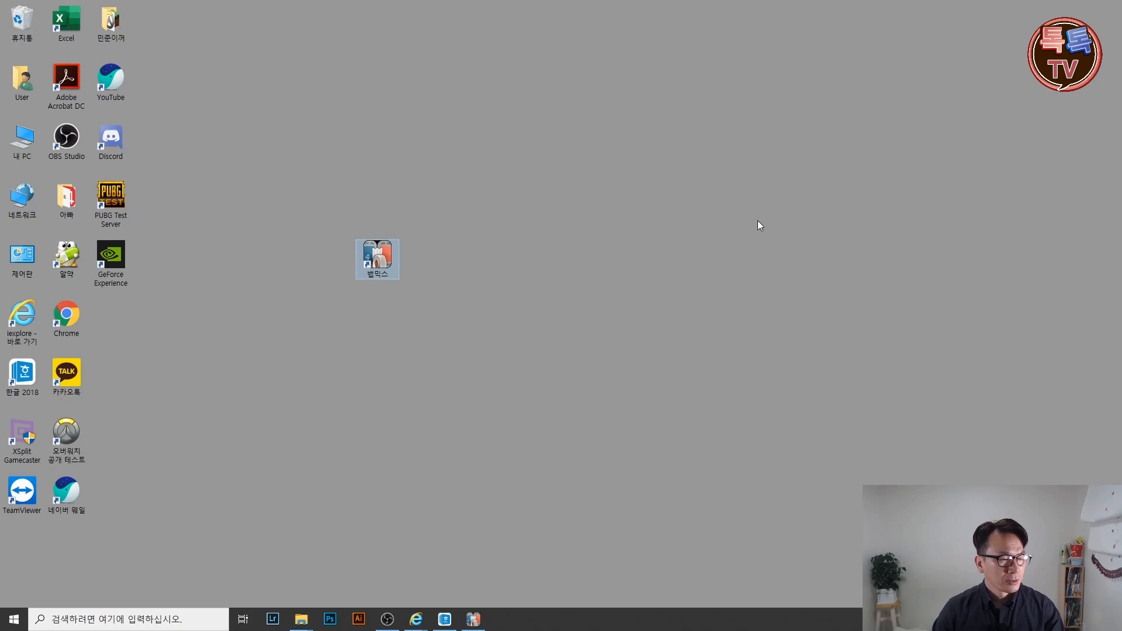
pyautogui.click(473, 619)
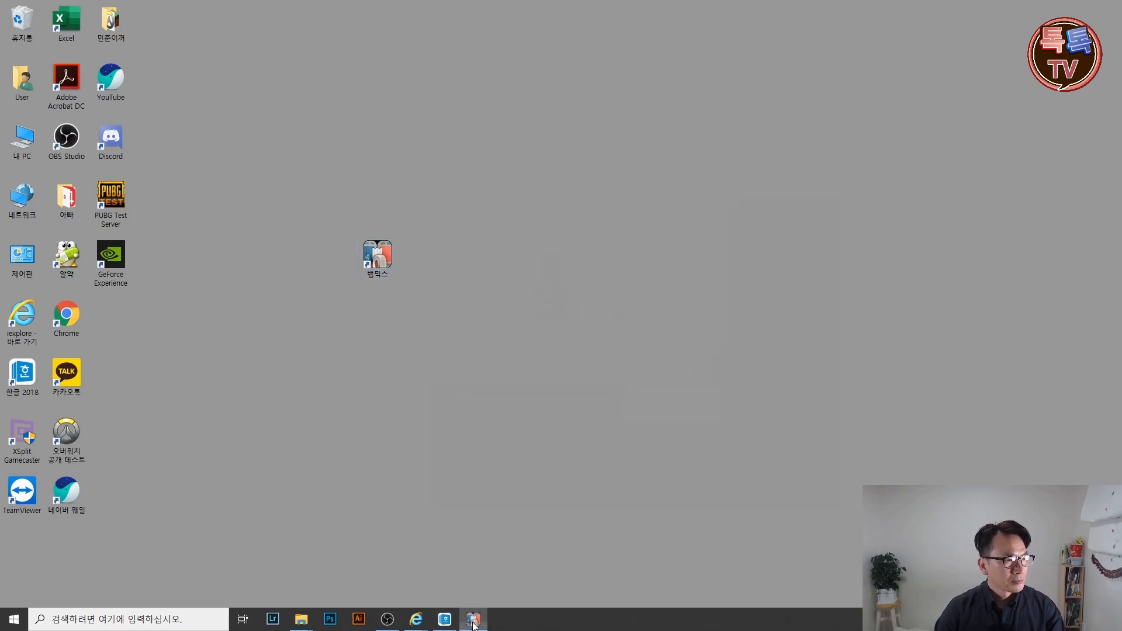
pyautogui.moveTo(776, 52); pyautogui.dragTo(698, 82)
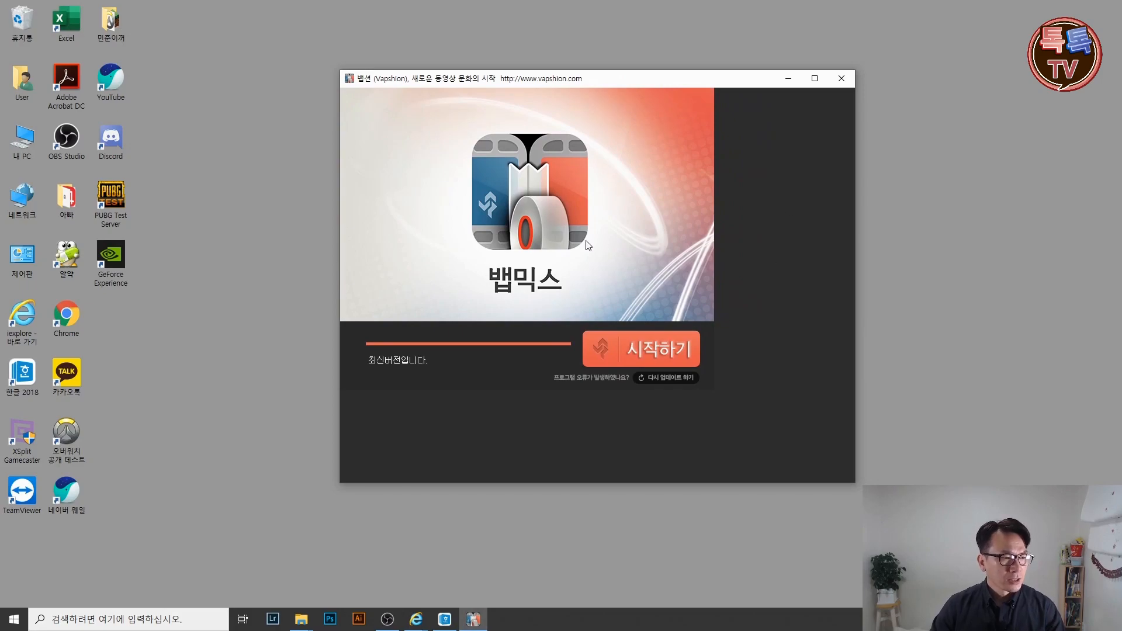
pyautogui.click(651, 358)
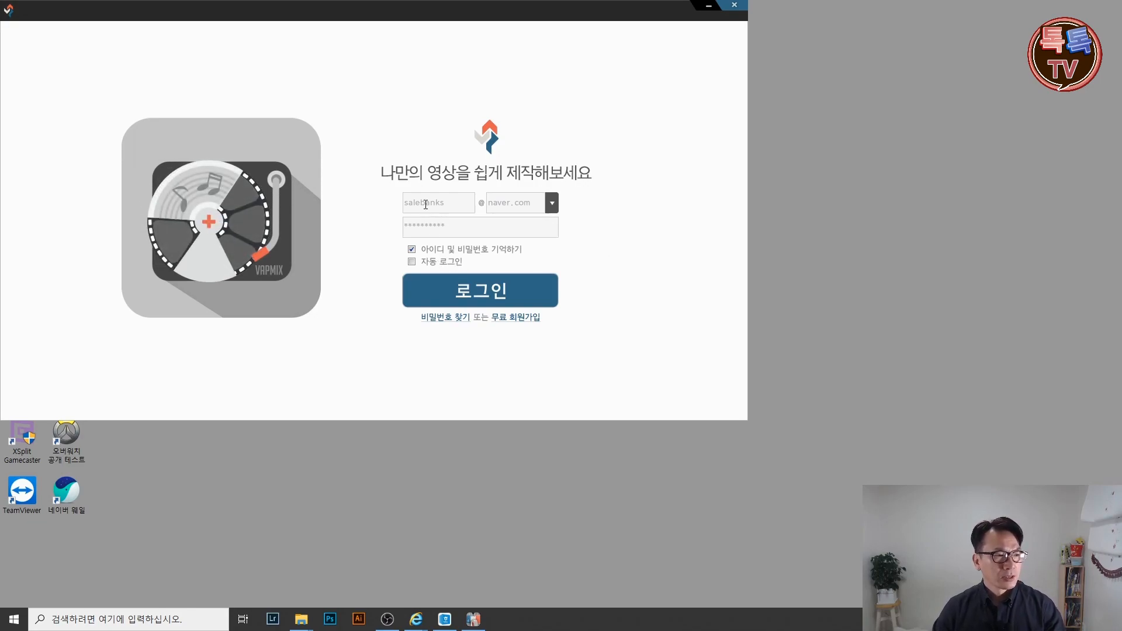
pyautogui.click(480, 297)
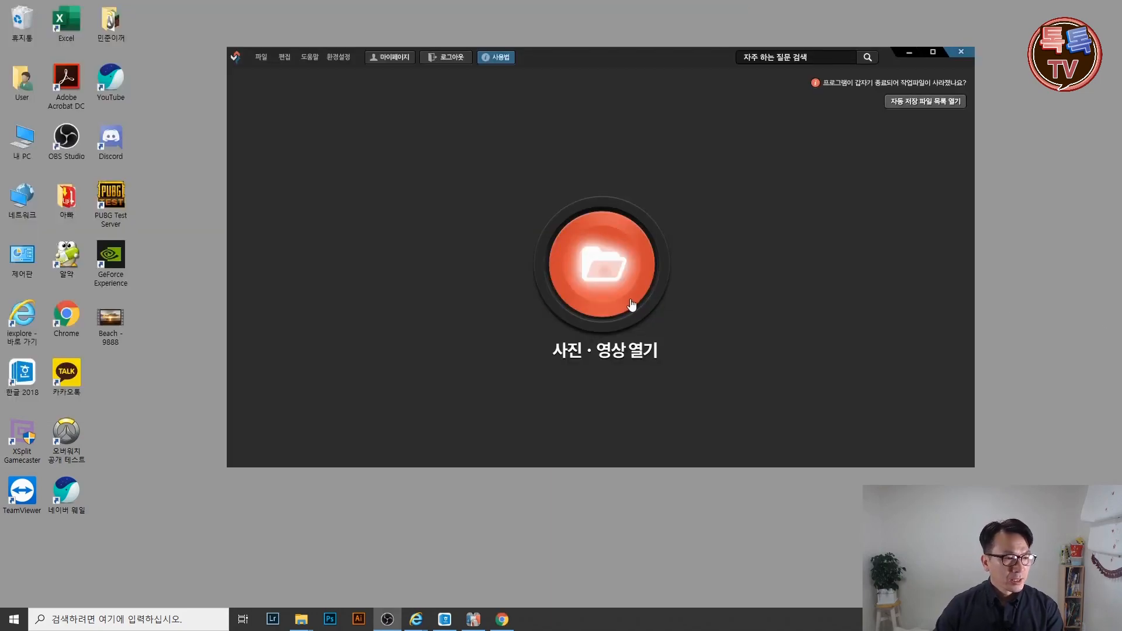
# Import the Beach - 9888 video from the desktop into the project and maximise the editor window
pyautogui.click(614, 276)
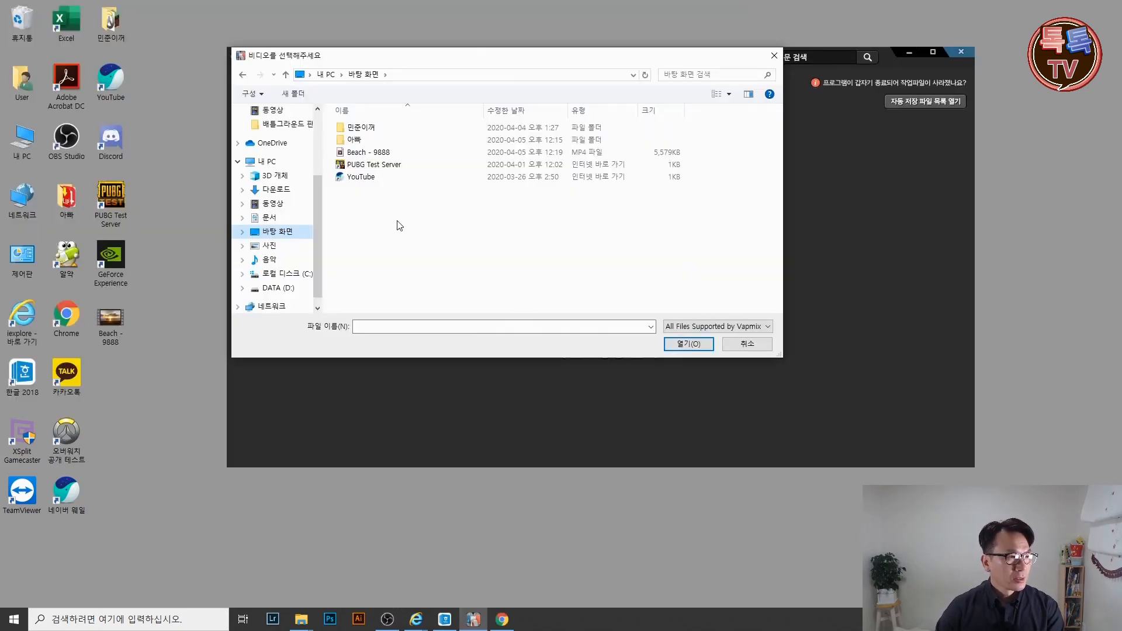
pyautogui.doubleClick(383, 153)
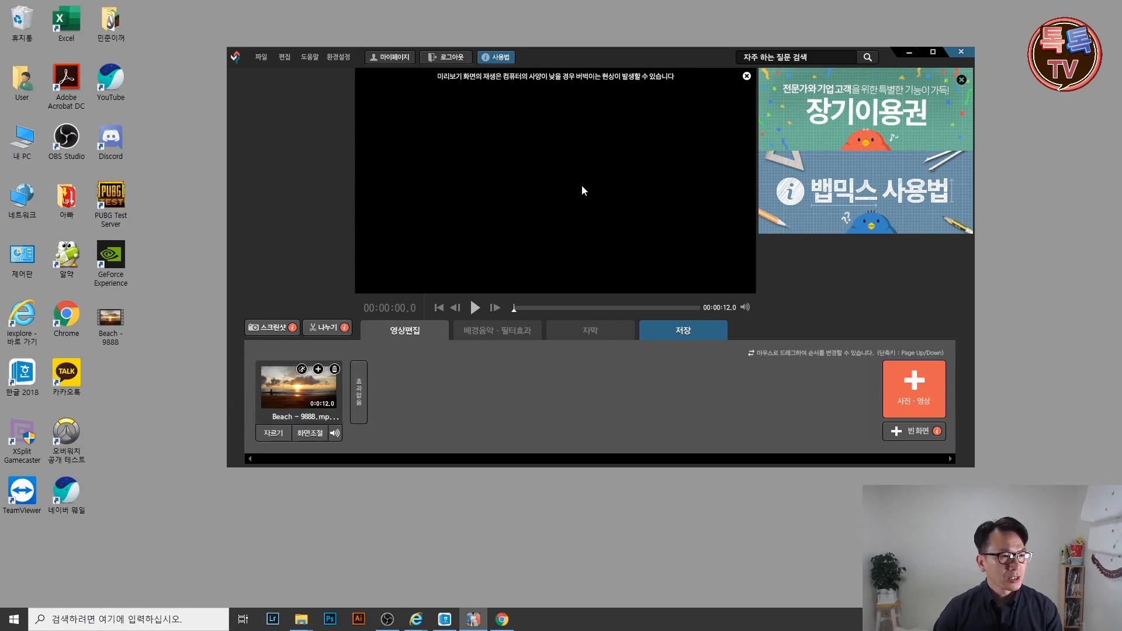
pyautogui.click(338, 393)
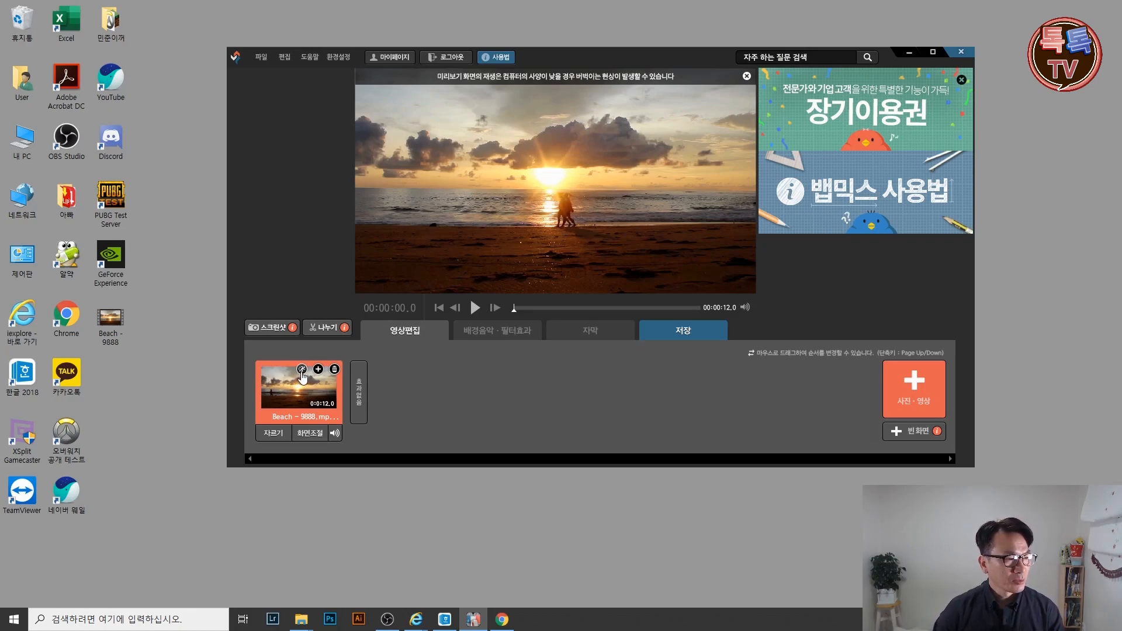
pyautogui.click(933, 52)
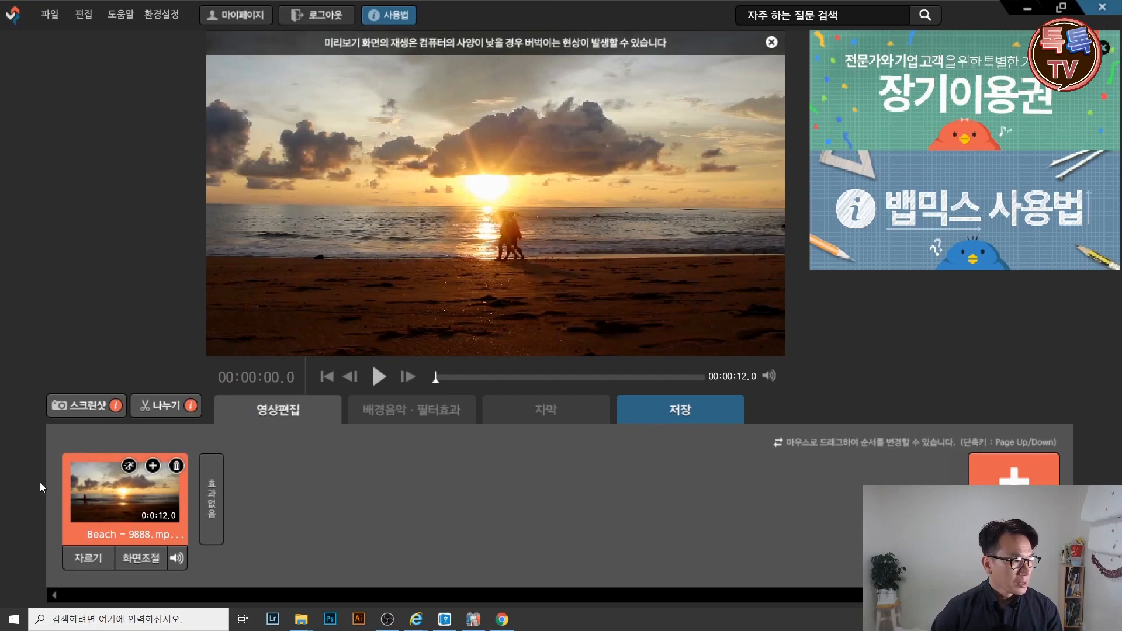
# Set the Beach - 9888 clip's playback speed to 300% and preview the result
pyautogui.click(128, 467)
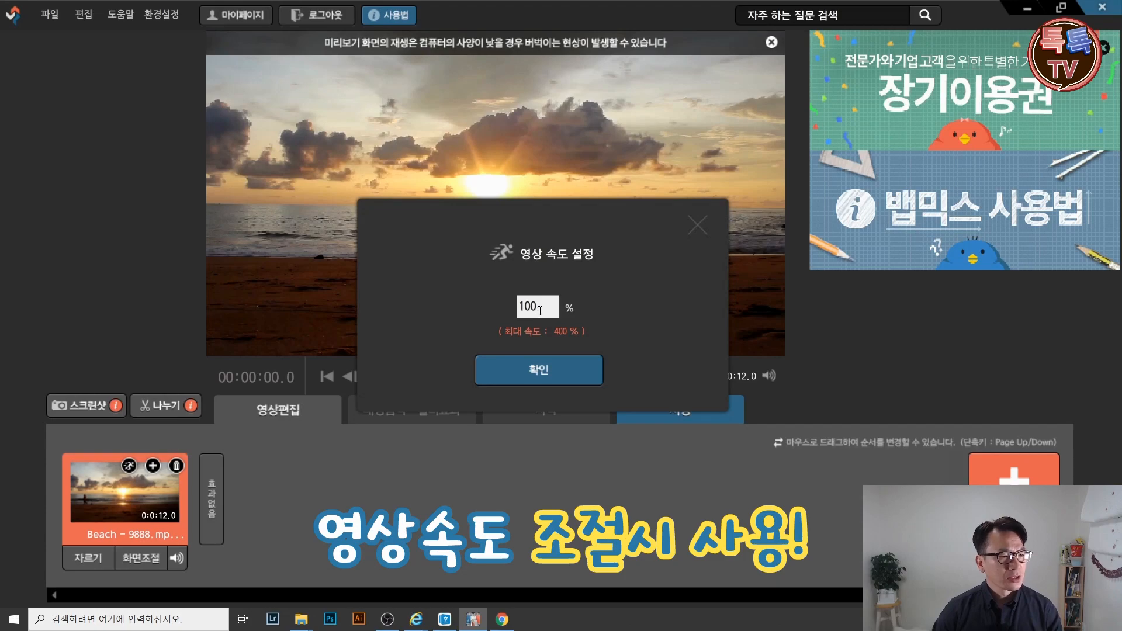
pyautogui.moveTo(545, 306); pyautogui.dragTo(496, 306)
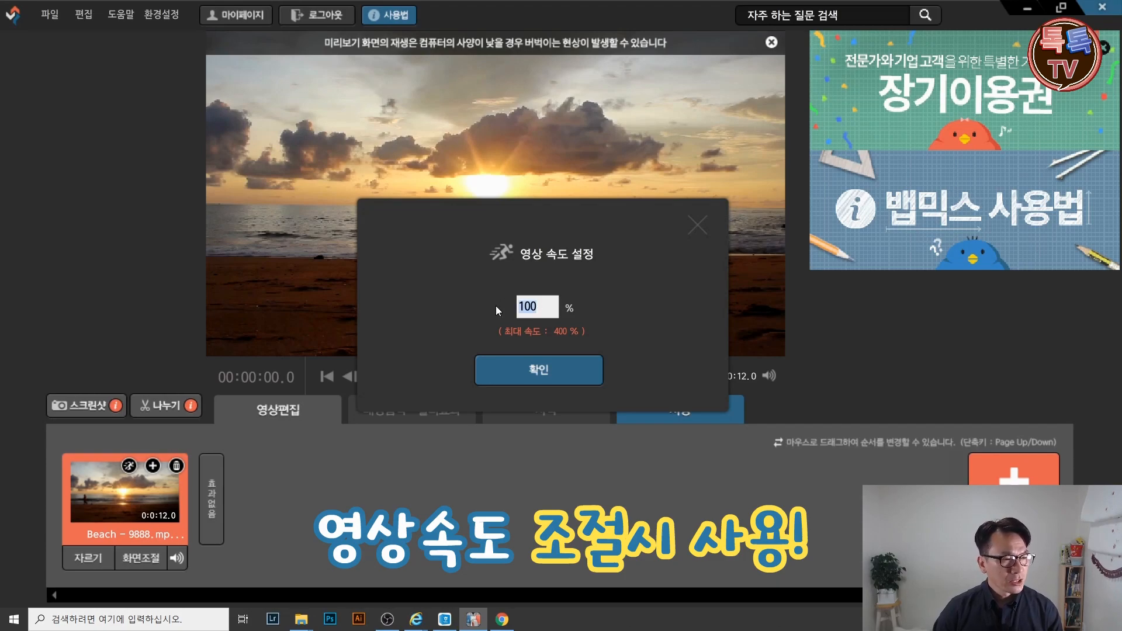
pyautogui.write('300')
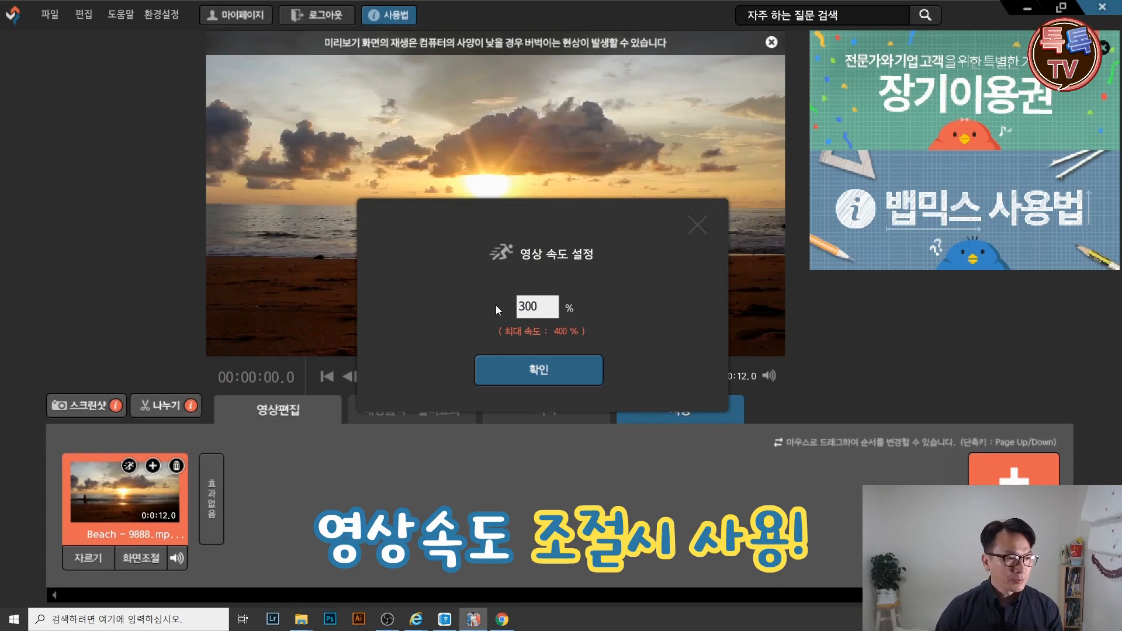
pyautogui.click(533, 369)
pyautogui.click(378, 379)
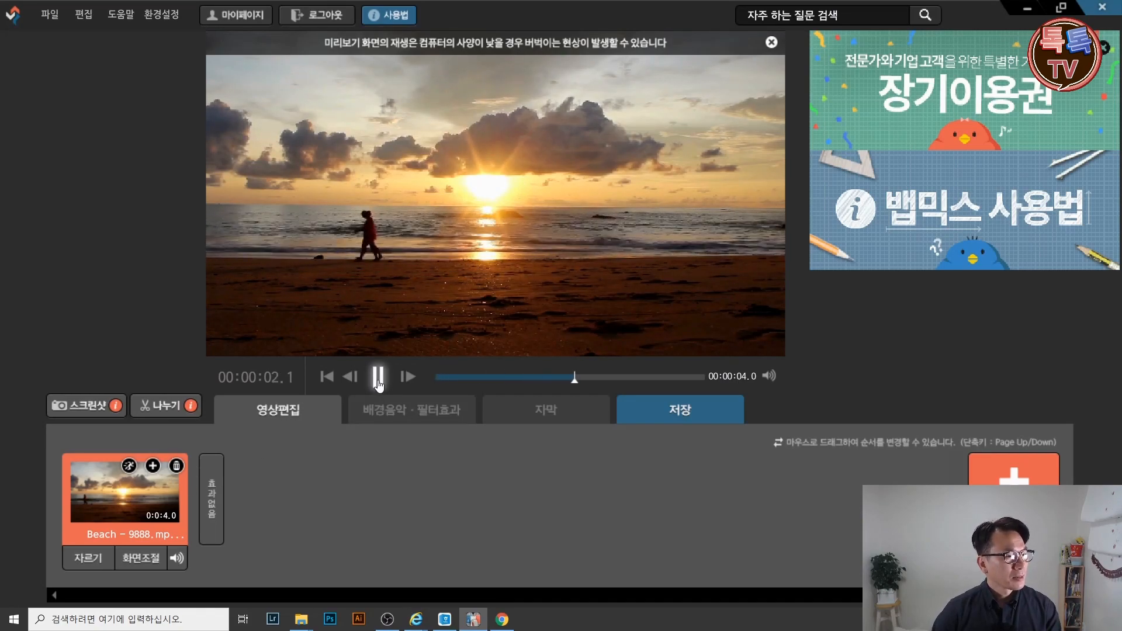
pyautogui.click(378, 379)
# Set the Beach - 9888 clip's playback speed back to 100% and play a preview
pyautogui.click(129, 465)
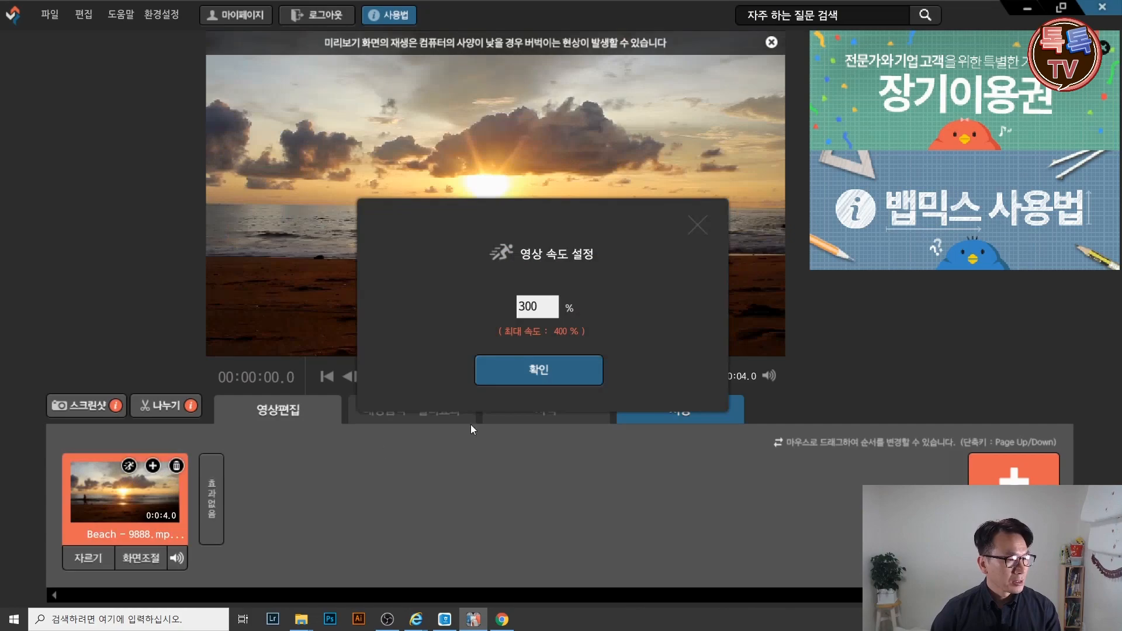
pyautogui.moveTo(536, 308); pyautogui.dragTo(482, 311)
pyautogui.write('100')
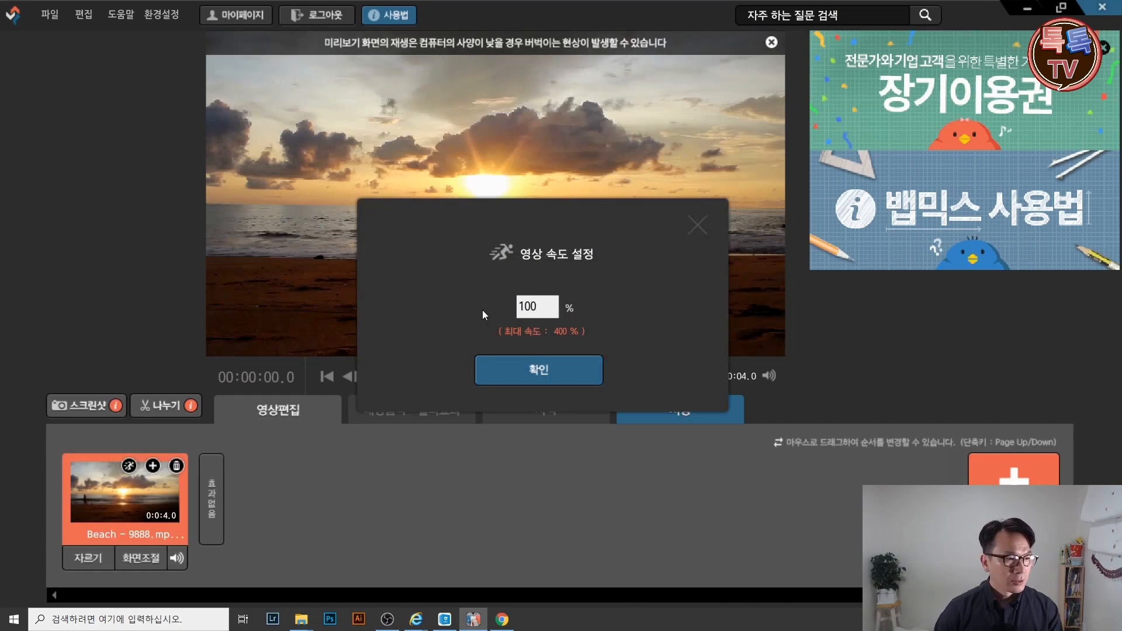
pyautogui.click(533, 370)
pyautogui.click(378, 377)
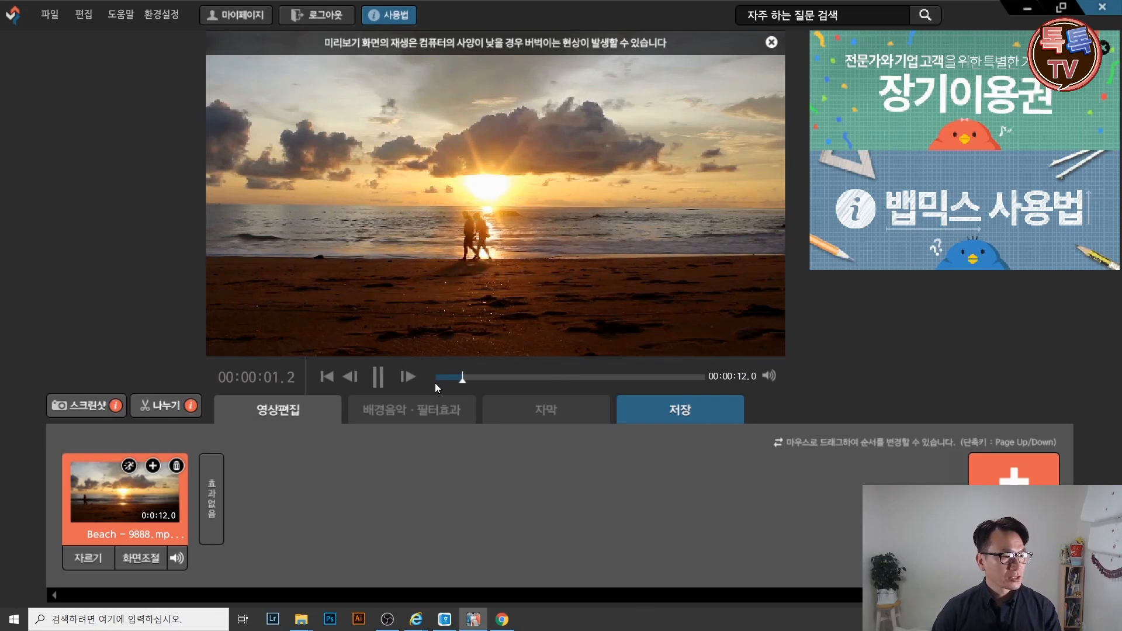
pyautogui.click(375, 382)
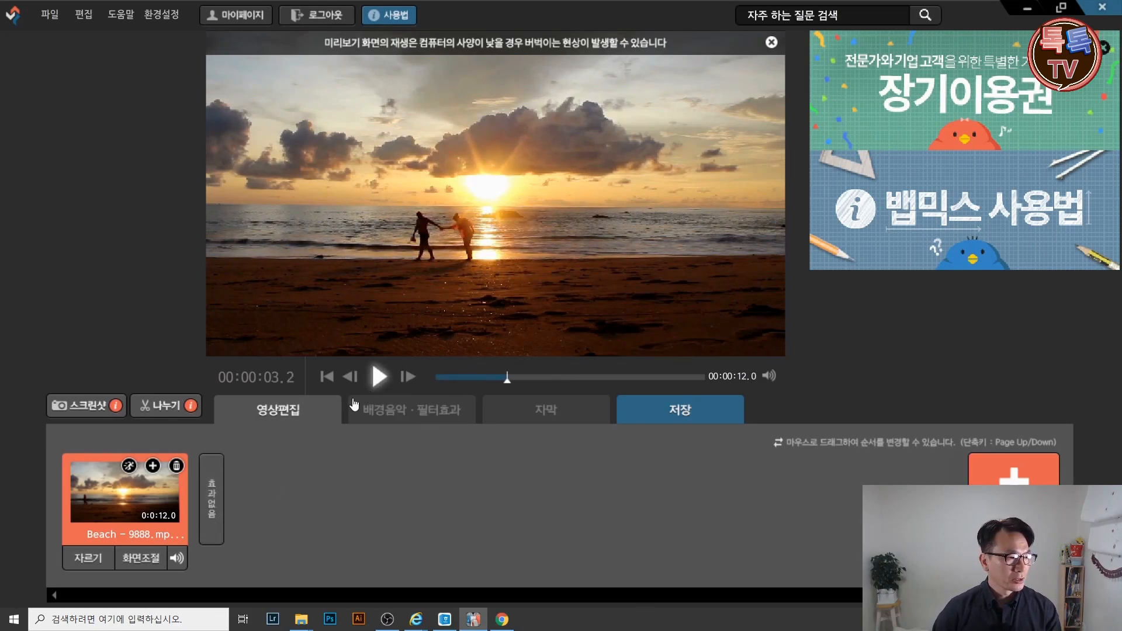
# Duplicate the Beach - 9888 clip and delete the duplicate
pyautogui.click(151, 470)
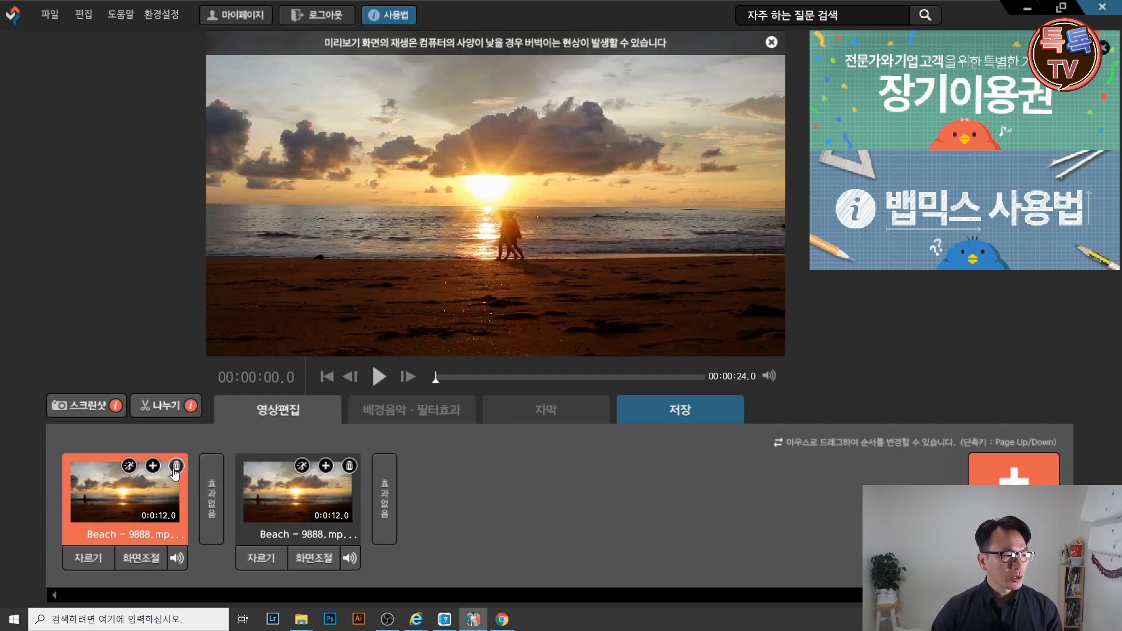
pyautogui.click(349, 466)
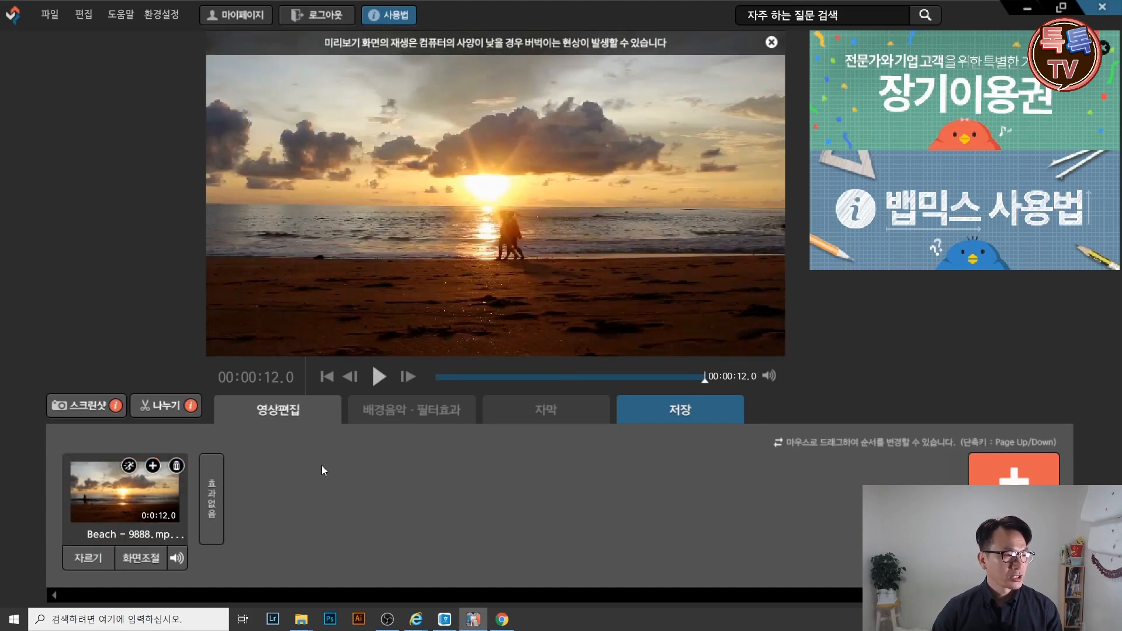
# Trim the Beach - 9888 clip to run from 00:00:01.4 to 00:00:02.4 and play the trimmed result
pyautogui.click(138, 515)
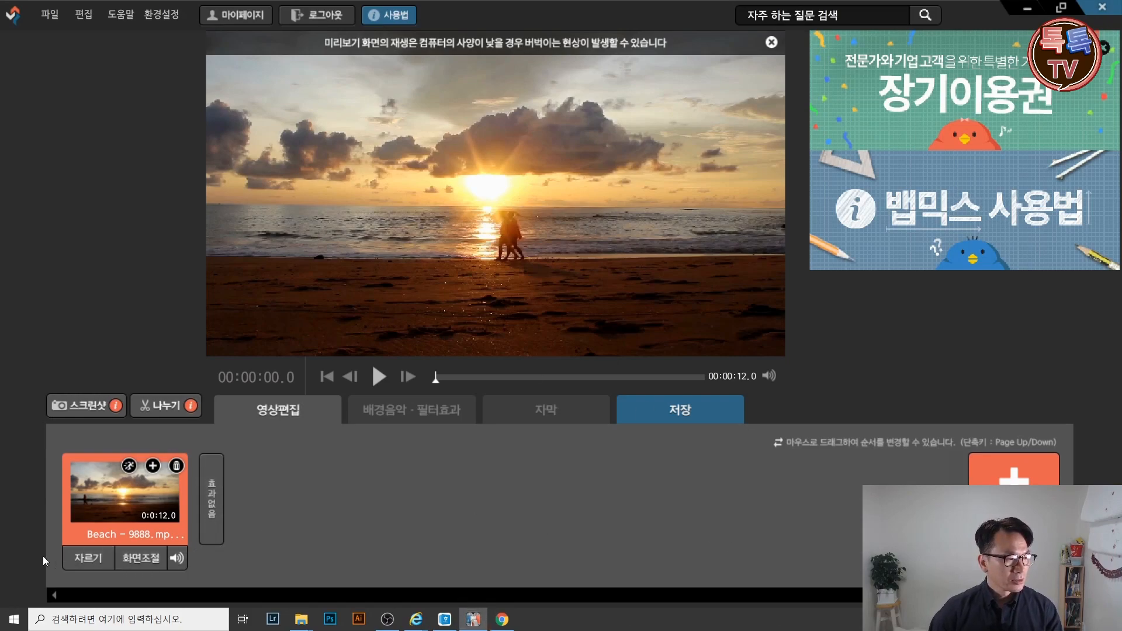
pyautogui.click(86, 560)
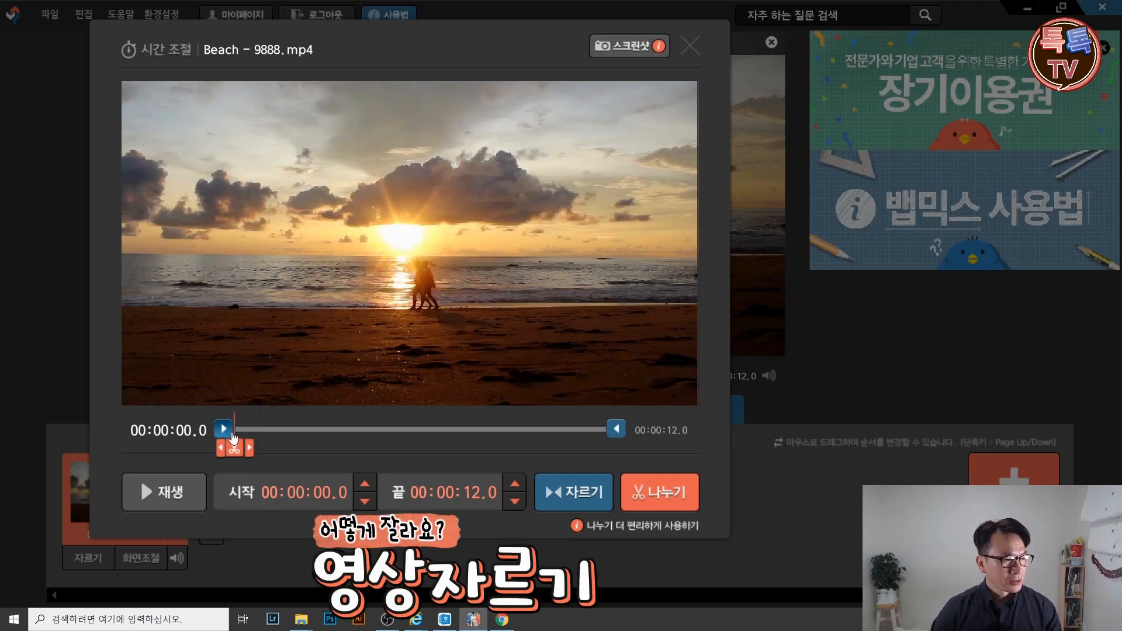
pyautogui.moveTo(228, 435); pyautogui.dragTo(279, 439)
pyautogui.moveTo(615, 435); pyautogui.dragTo(294, 451)
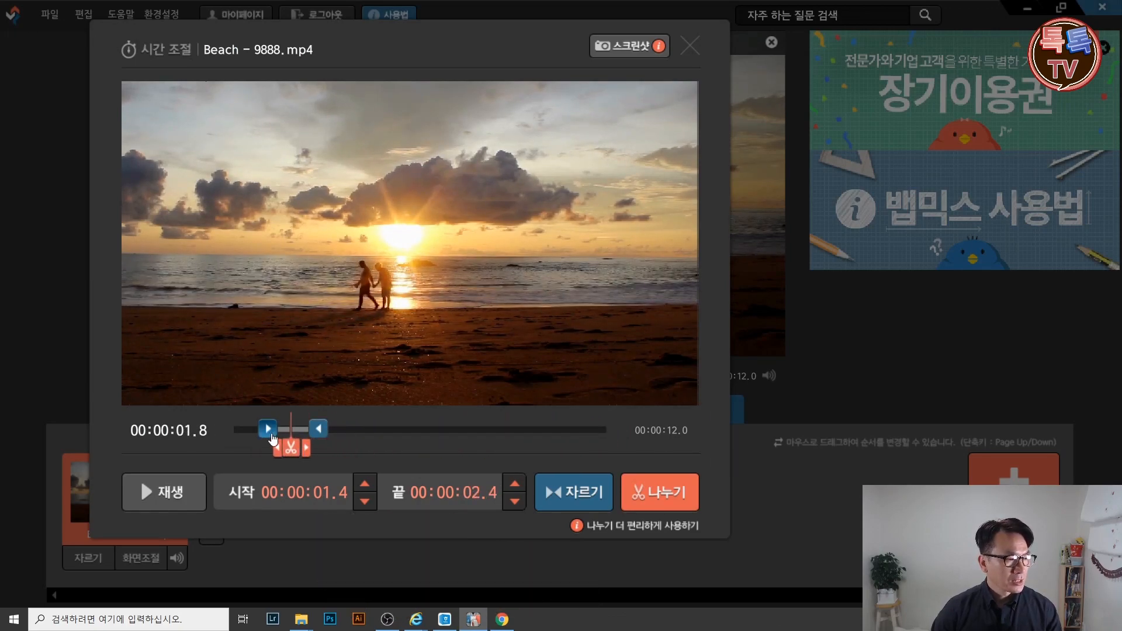
pyautogui.click(271, 435)
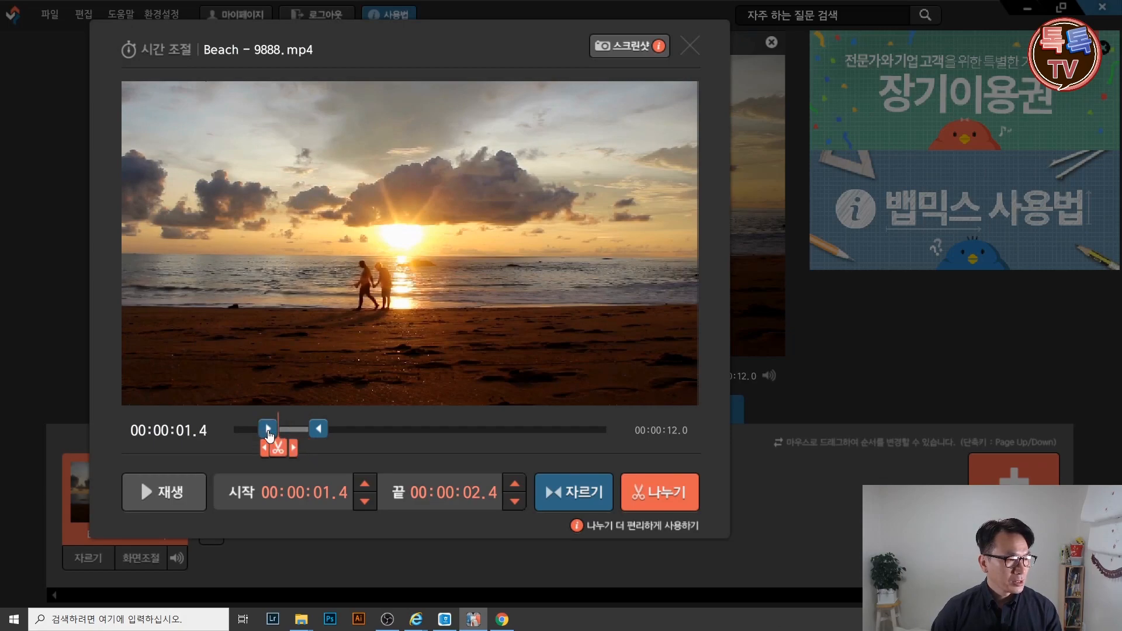
pyautogui.click(318, 431)
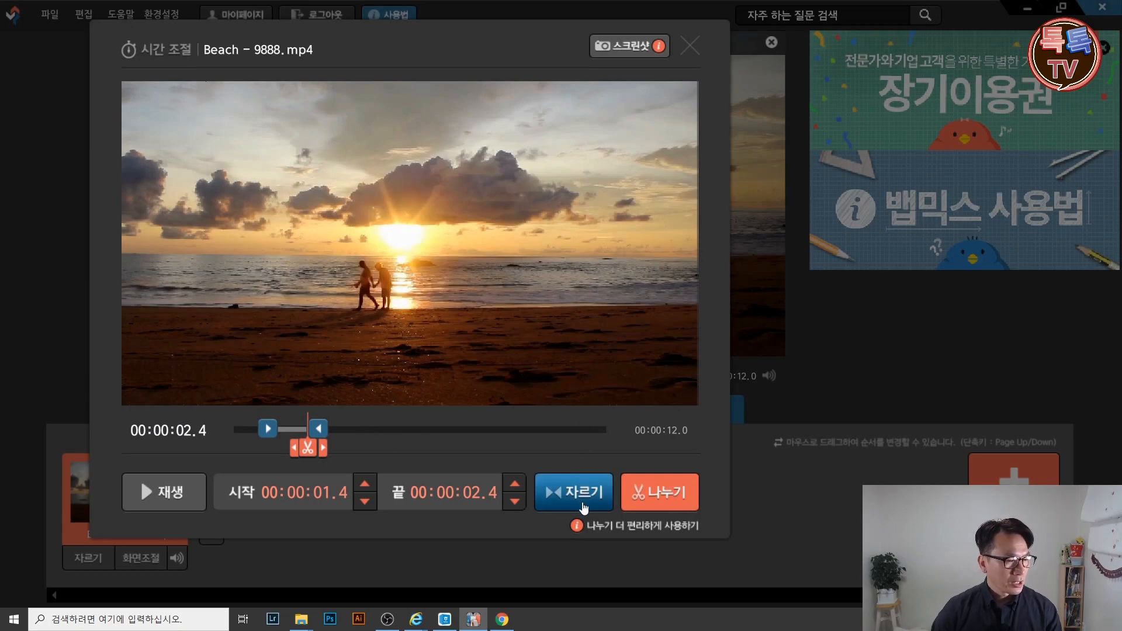
pyautogui.click(586, 504)
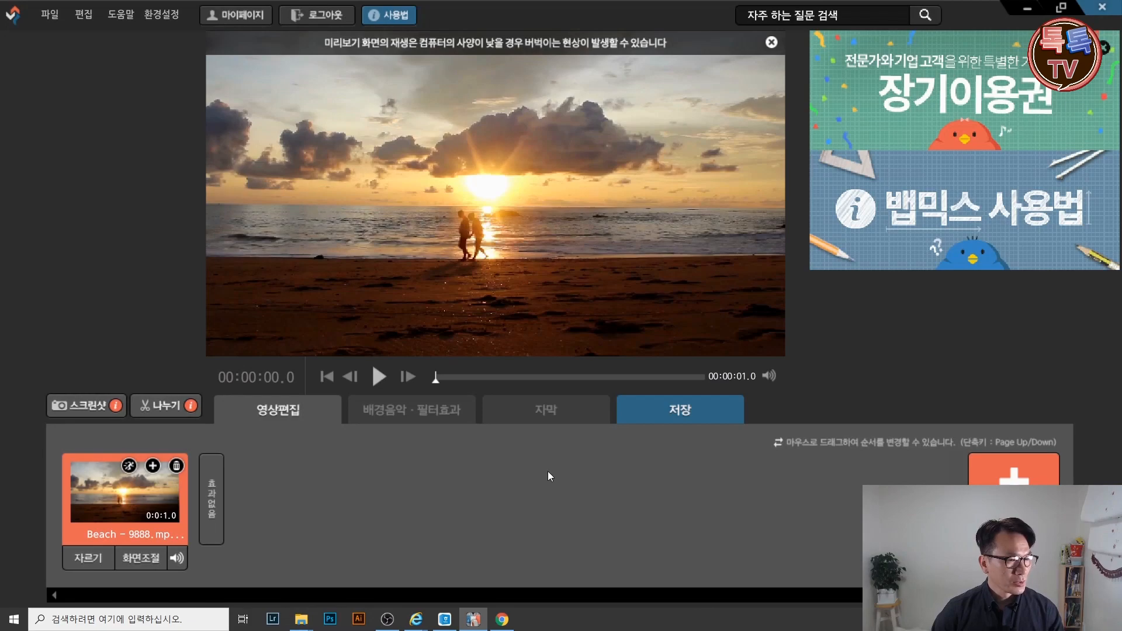
pyautogui.click(379, 378)
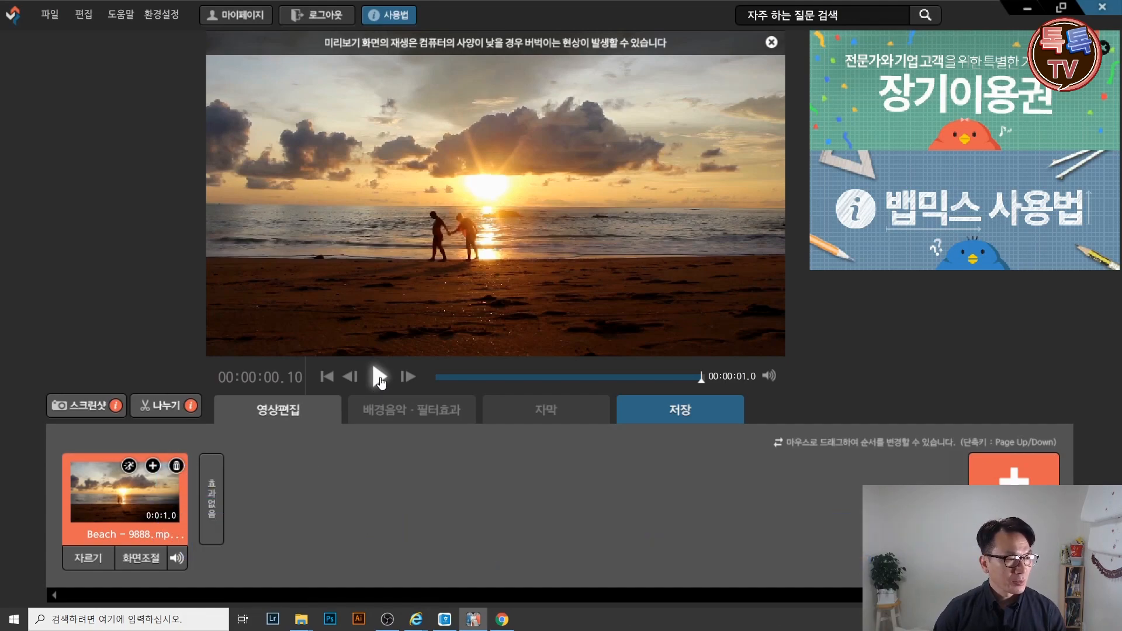
# Restore the clip's trim range to 00:00:00.0–00:00:12.0 and split the clip at 00:00:05.4
pyautogui.click(86, 558)
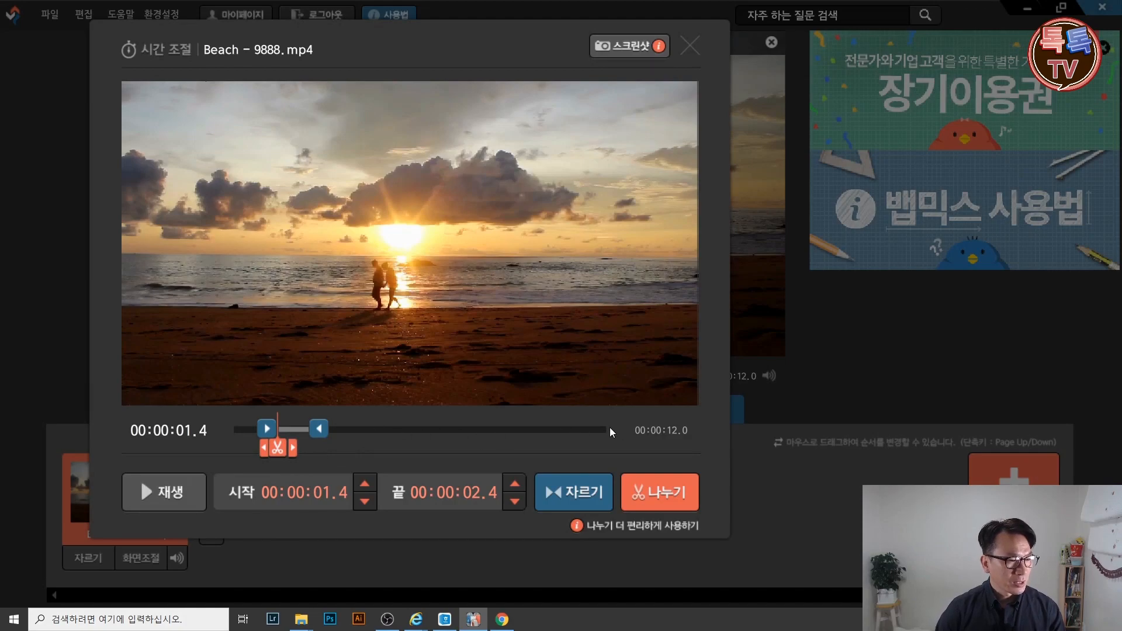
pyautogui.moveTo(320, 435); pyautogui.dragTo(617, 435)
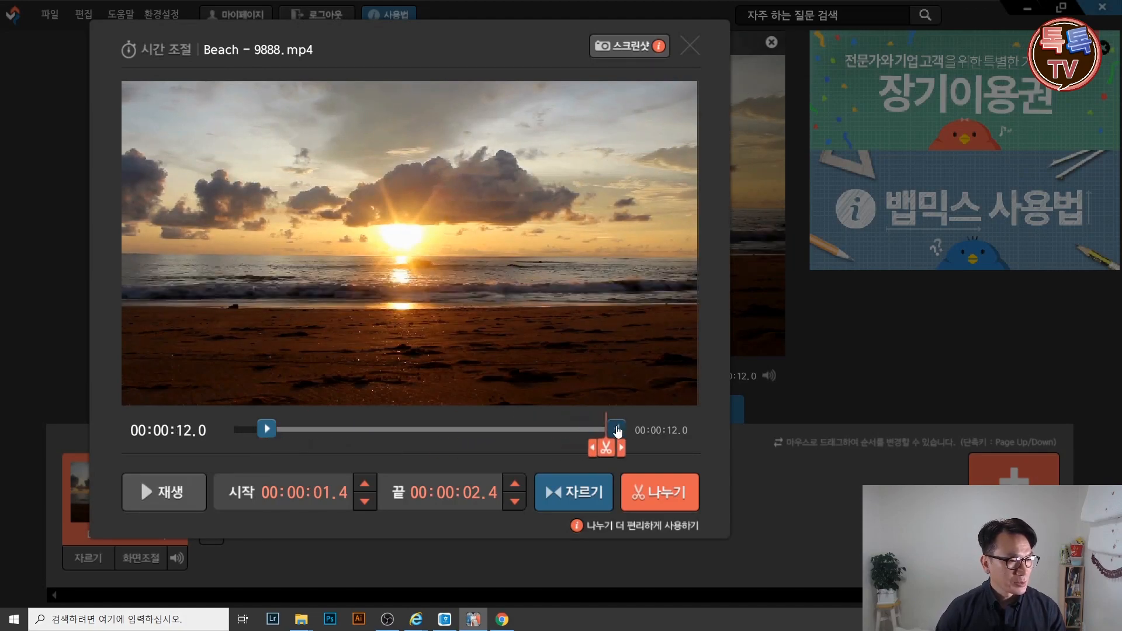
pyautogui.moveTo(269, 436); pyautogui.dragTo(211, 463)
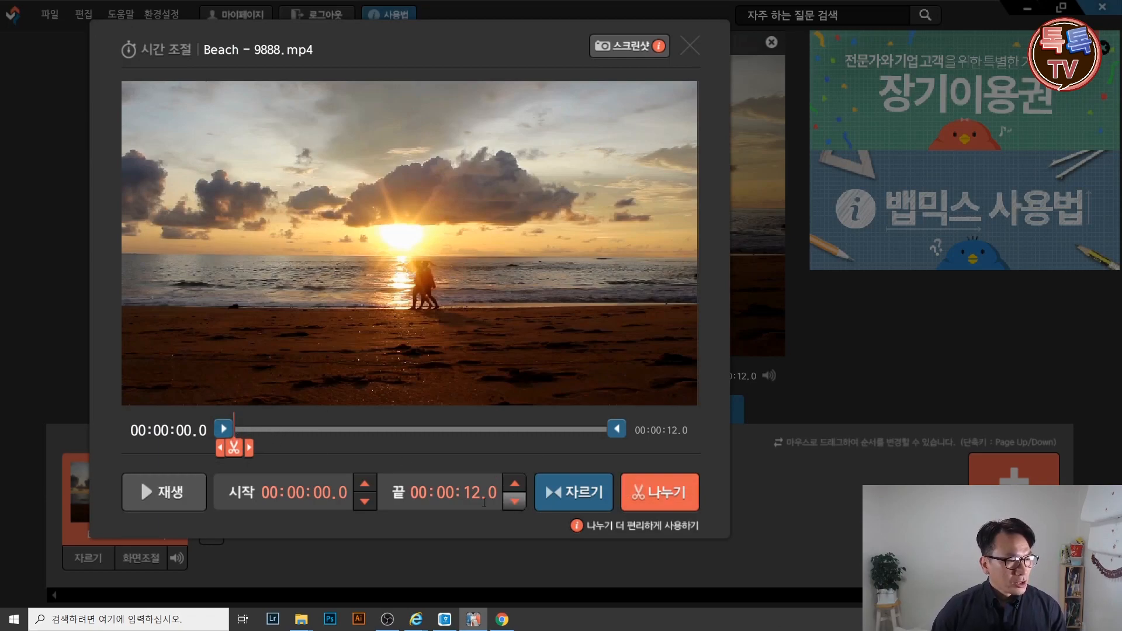
pyautogui.moveTo(430, 277)
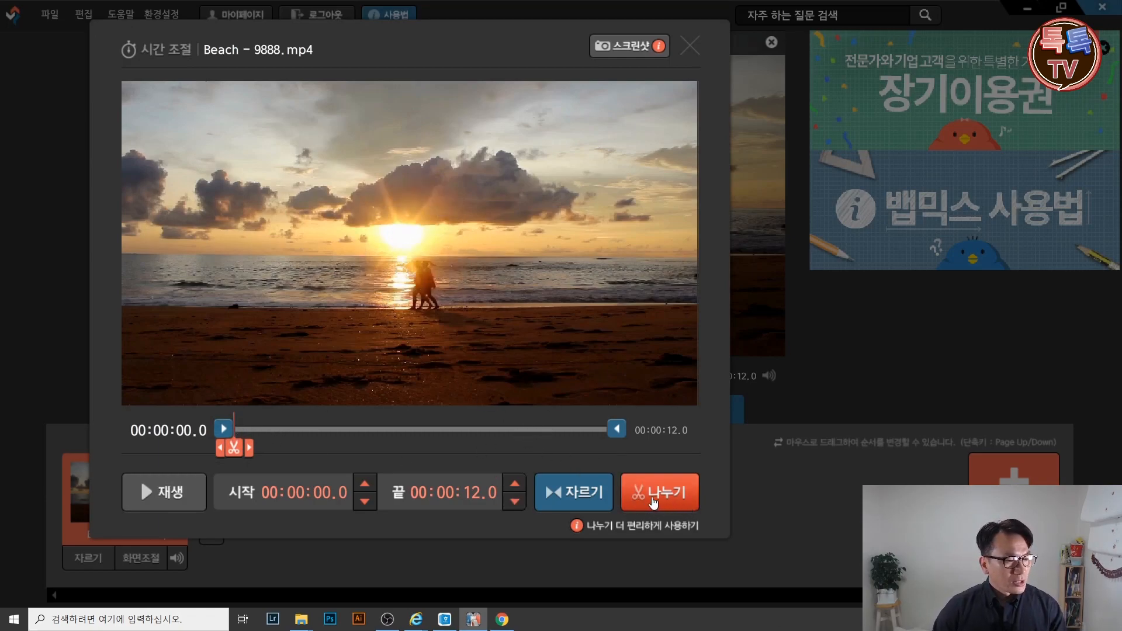
pyautogui.moveTo(245, 455)
pyautogui.mouseDown()
pyautogui.moveTo(425, 457)
pyautogui.moveTo(403, 456)
pyautogui.mouseUp()
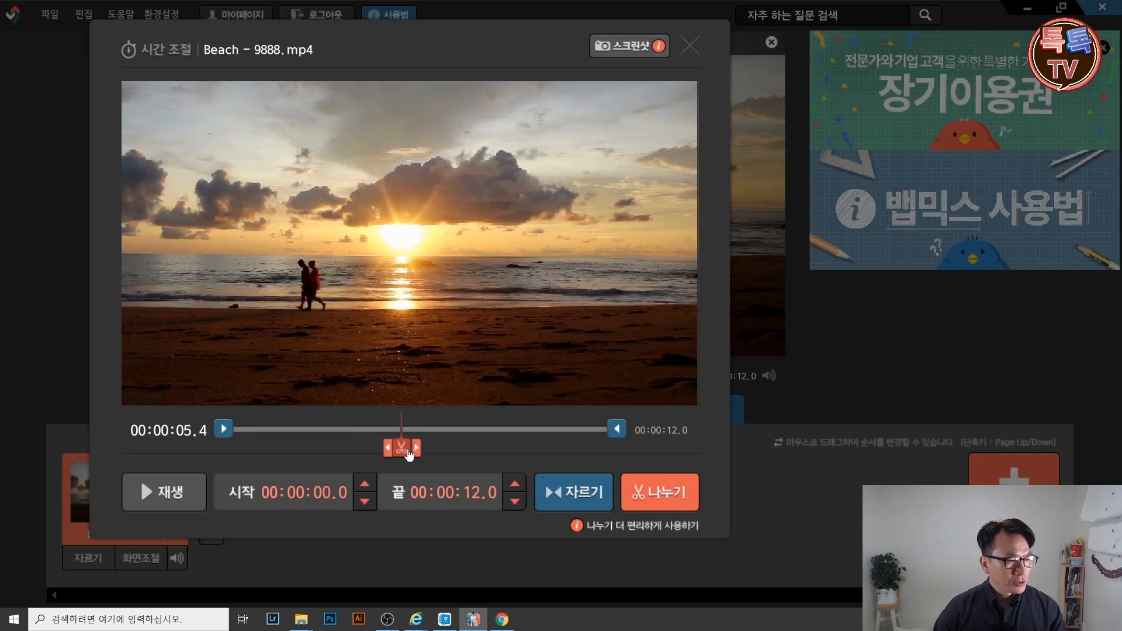
pyautogui.click(659, 492)
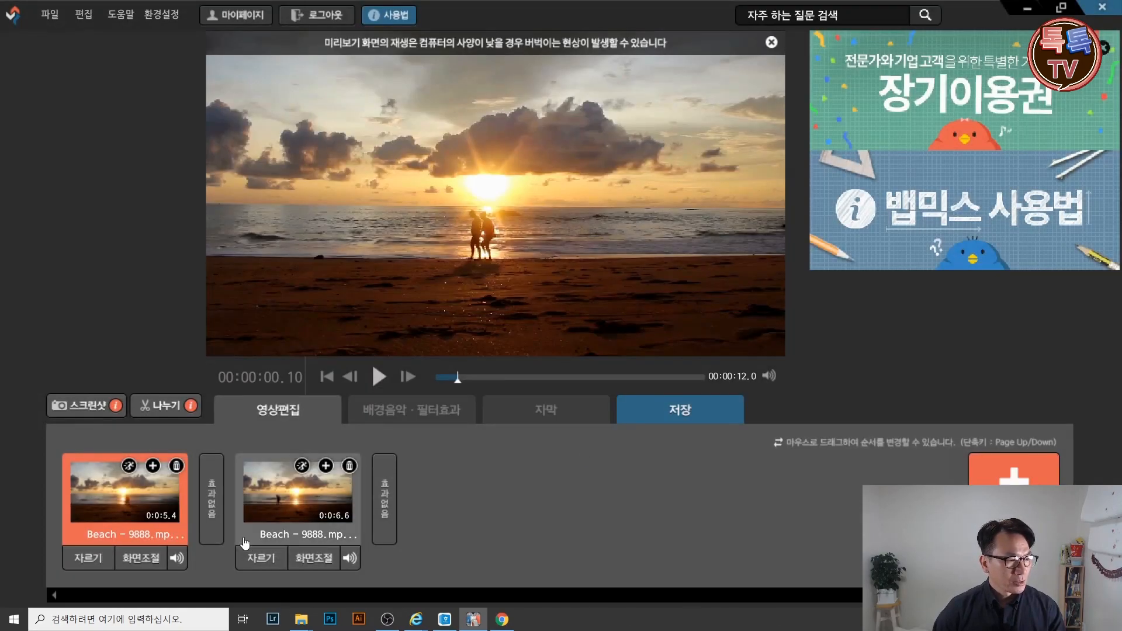
# Select the two split Beach - 9888 clips alternately to compare their starting frames in the preview
pyautogui.click(147, 518)
pyautogui.click(252, 510)
pyautogui.click(160, 516)
pyautogui.click(249, 506)
pyautogui.click(151, 513)
pyautogui.click(350, 485)
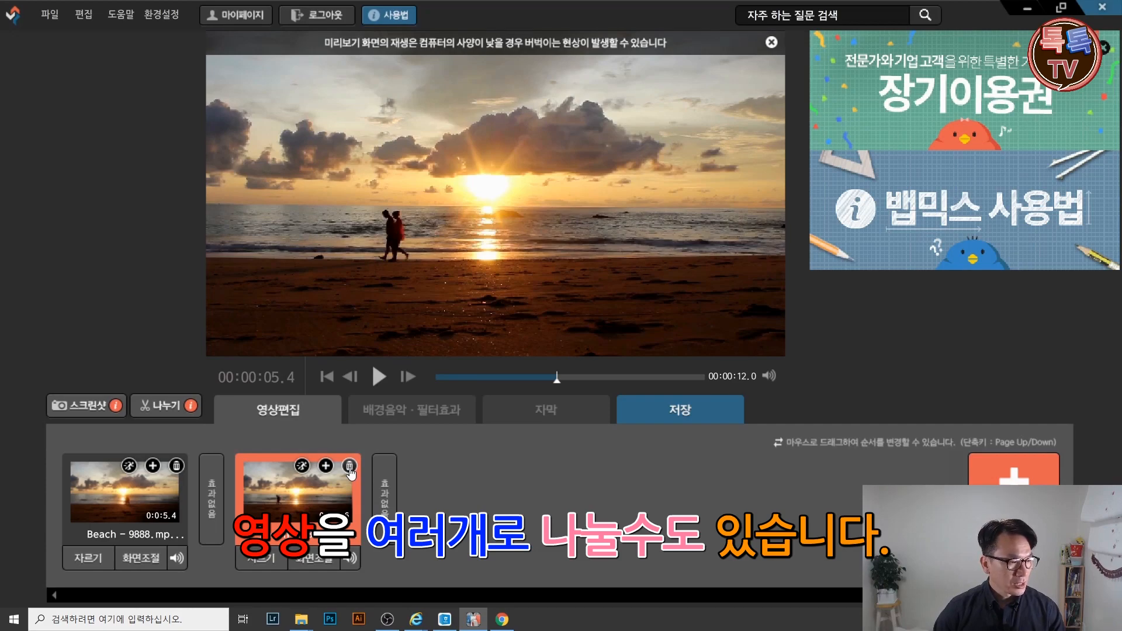
# Delete the second split Beach - 9888 clip and try zooming the remaining clip's picture in and back out
pyautogui.click(348, 468)
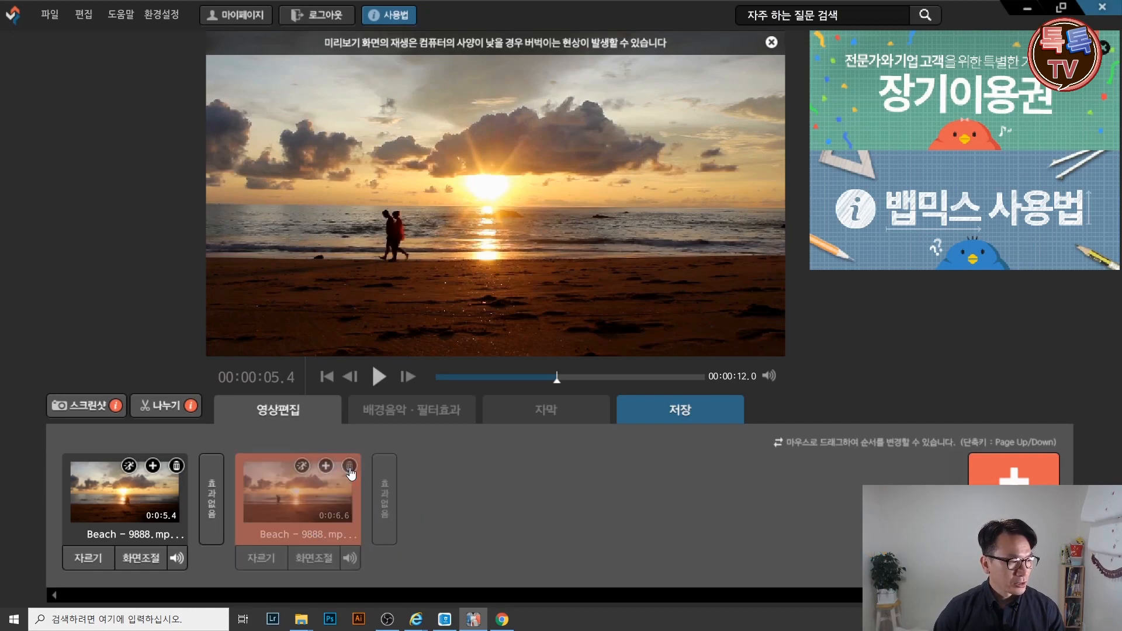
pyautogui.click(140, 558)
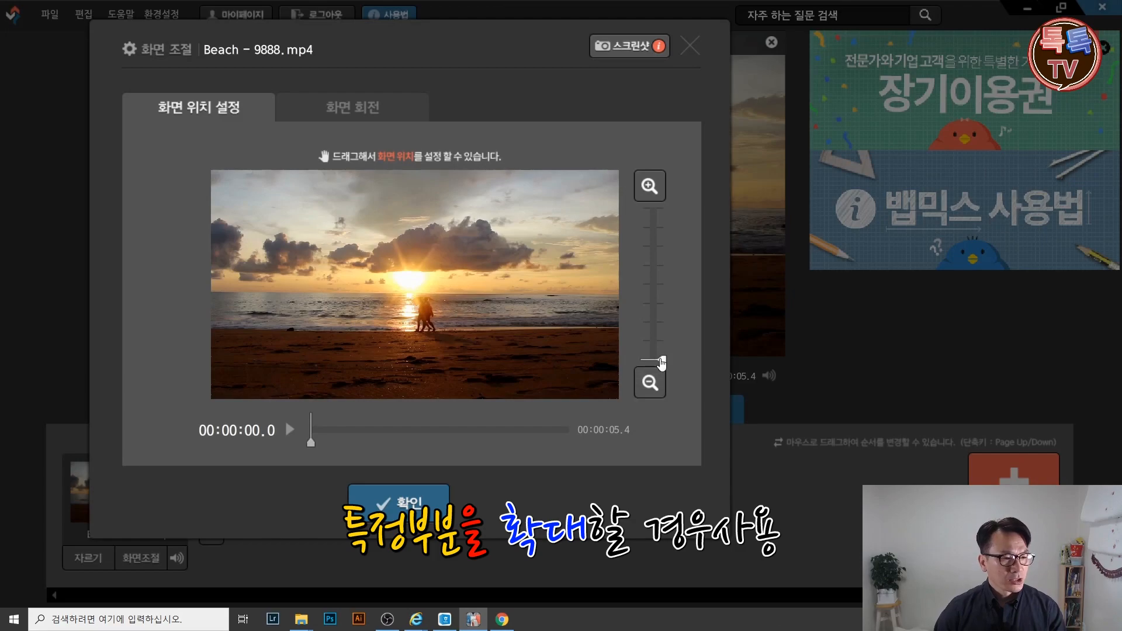
pyautogui.moveTo(661, 364); pyautogui.dragTo(665, 331)
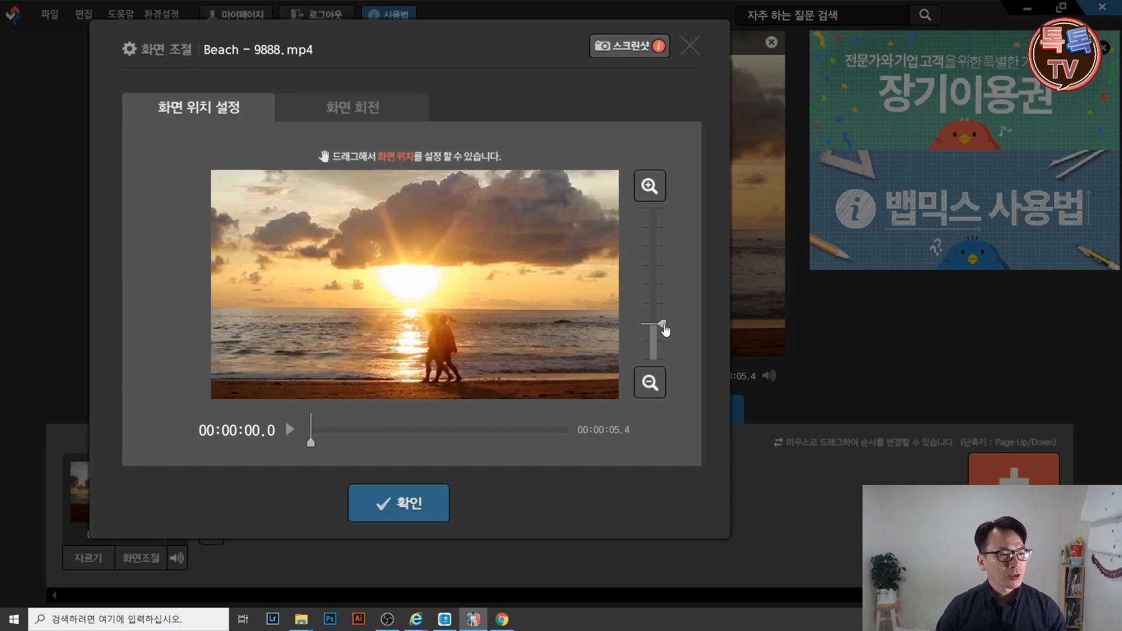
pyautogui.moveTo(666, 331); pyautogui.dragTo(666, 369)
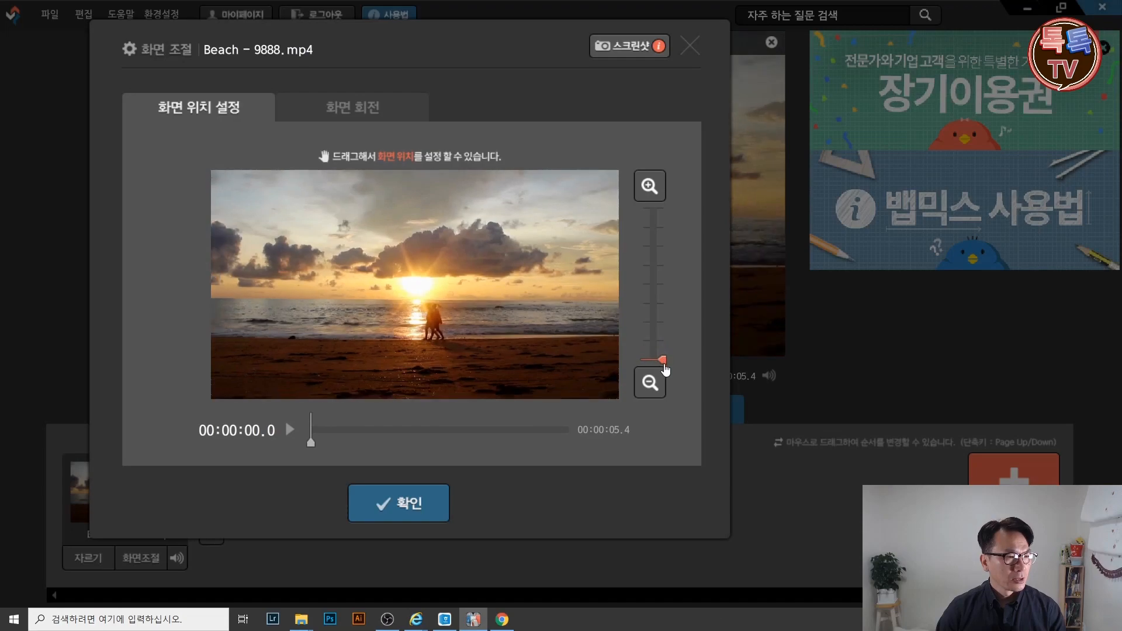
# Try rotating the remaining clip's picture counterclockwise through a full turn, and close the screen adjustment without confirming it
pyautogui.click(339, 117)
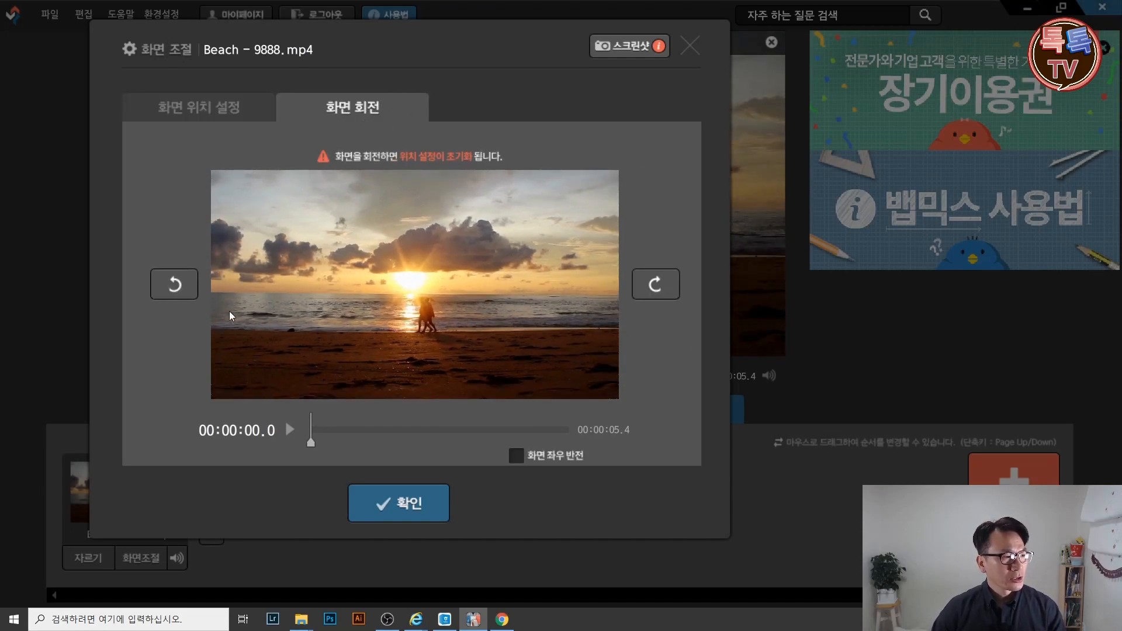
pyautogui.click(172, 288)
pyautogui.click(173, 291)
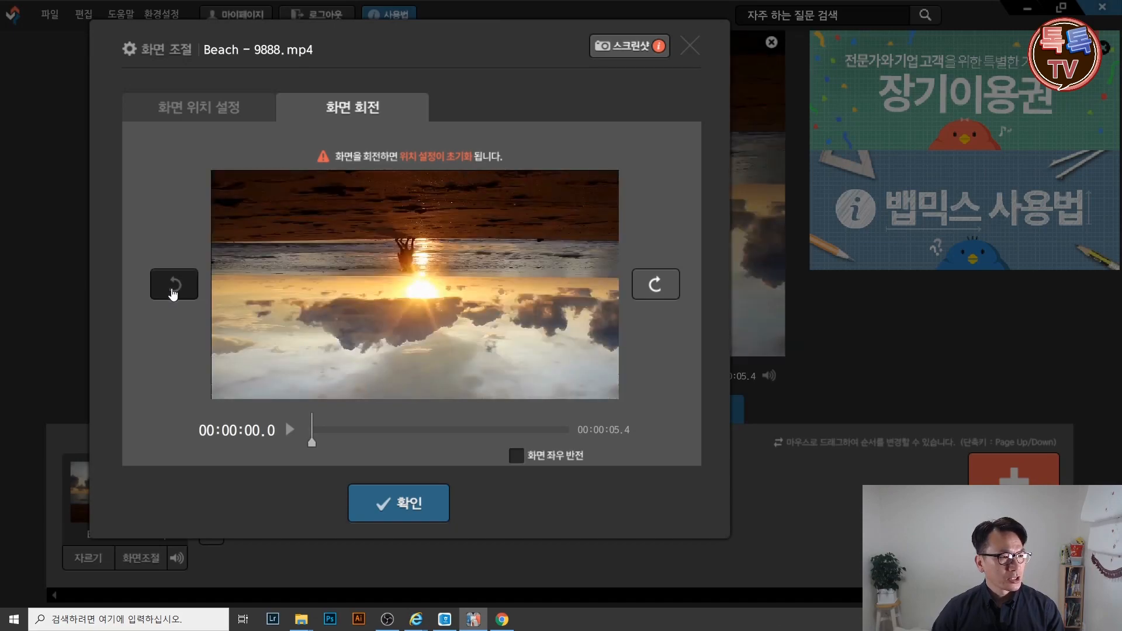
pyautogui.click(173, 291)
pyautogui.click(173, 291)
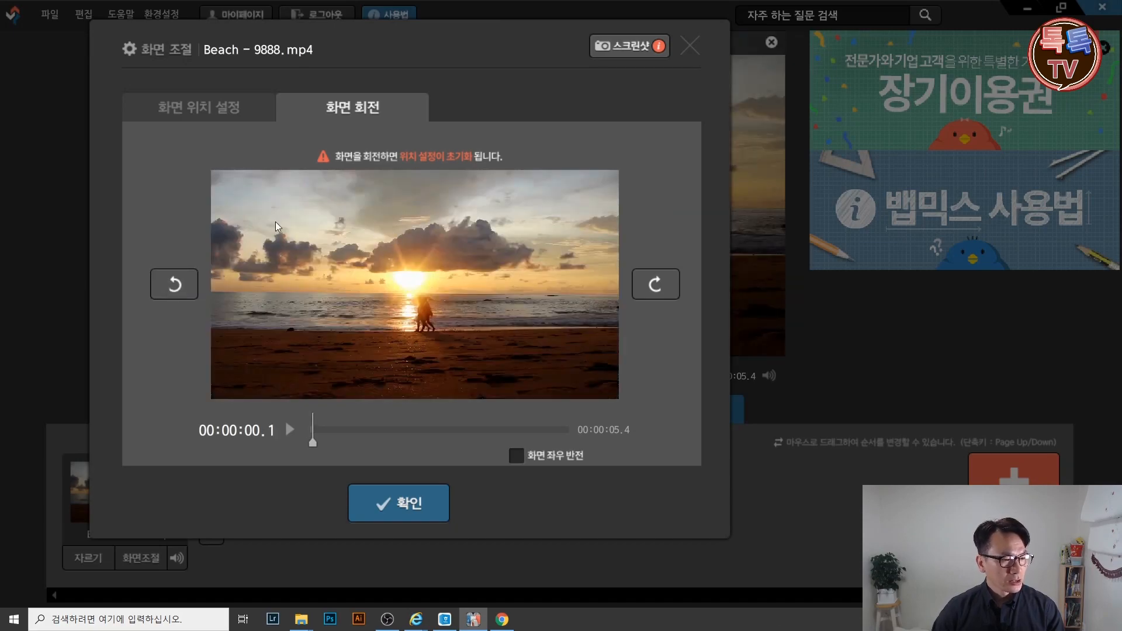
pyautogui.click(685, 47)
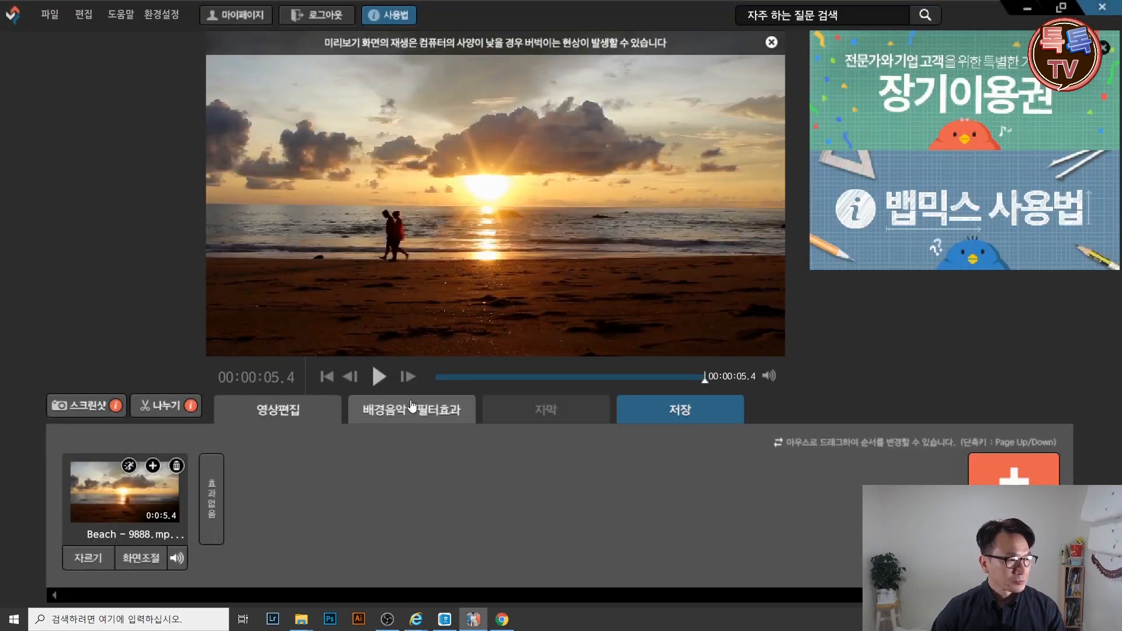
# Open the remaining Beach - 9888 clip's volume control and try its level slider
pyautogui.click(177, 559)
pyautogui.moveTo(177, 529)
pyautogui.mouseDown()
pyautogui.moveTo(177, 510)
pyautogui.moveTo(178, 533)
pyautogui.mouseUp()
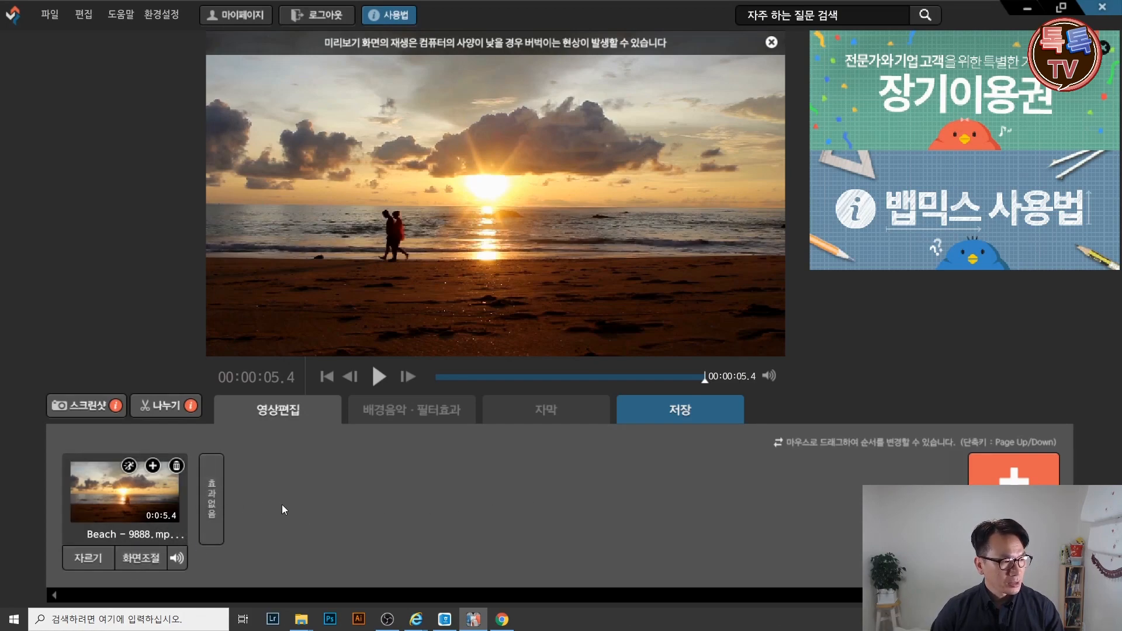
# Extend the Beach - 9888 clip's end time to 00:00:12.0 and split the clip at 00:00:05.9
pyautogui.click(88, 558)
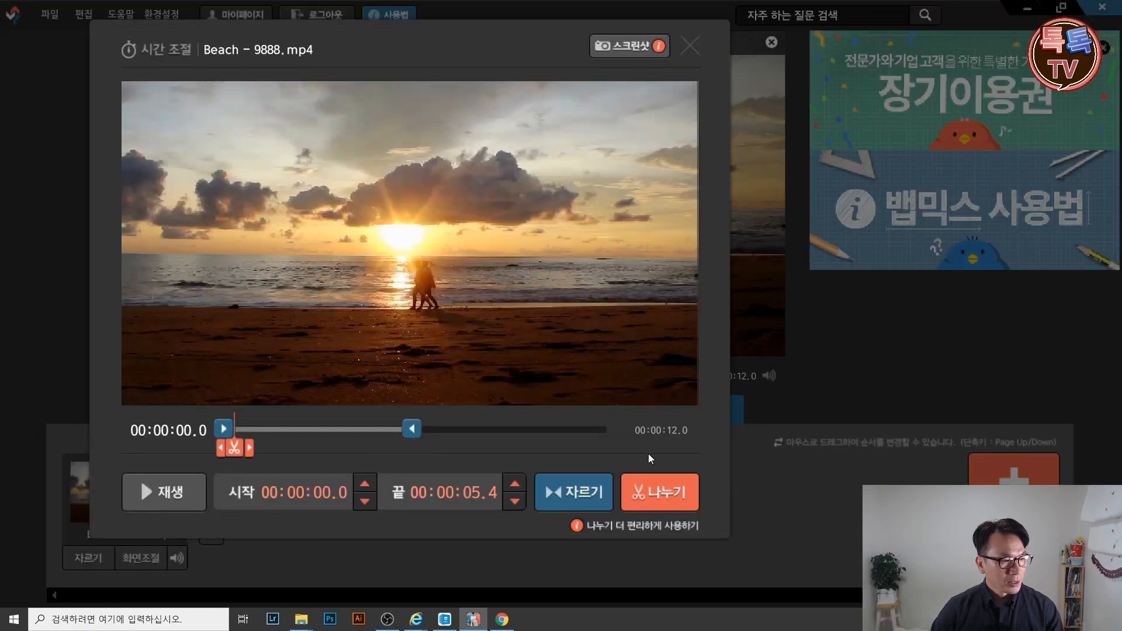
pyautogui.moveTo(411, 431); pyautogui.dragTo(639, 434)
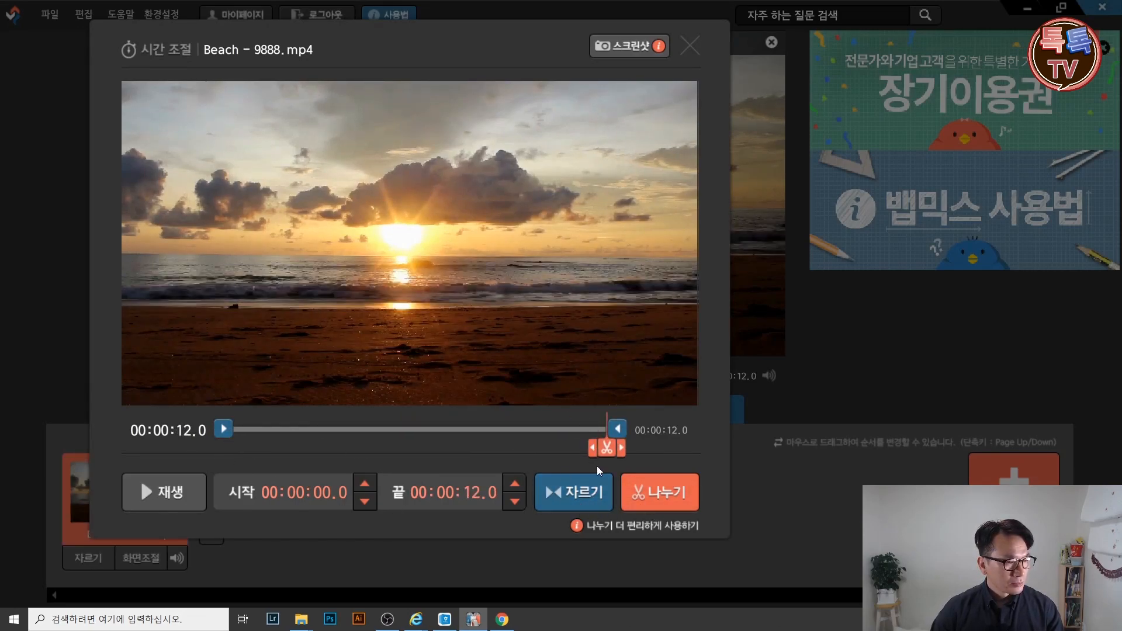
pyautogui.moveTo(605, 458)
pyautogui.mouseDown()
pyautogui.moveTo(368, 458)
pyautogui.moveTo(416, 458)
pyautogui.mouseUp()
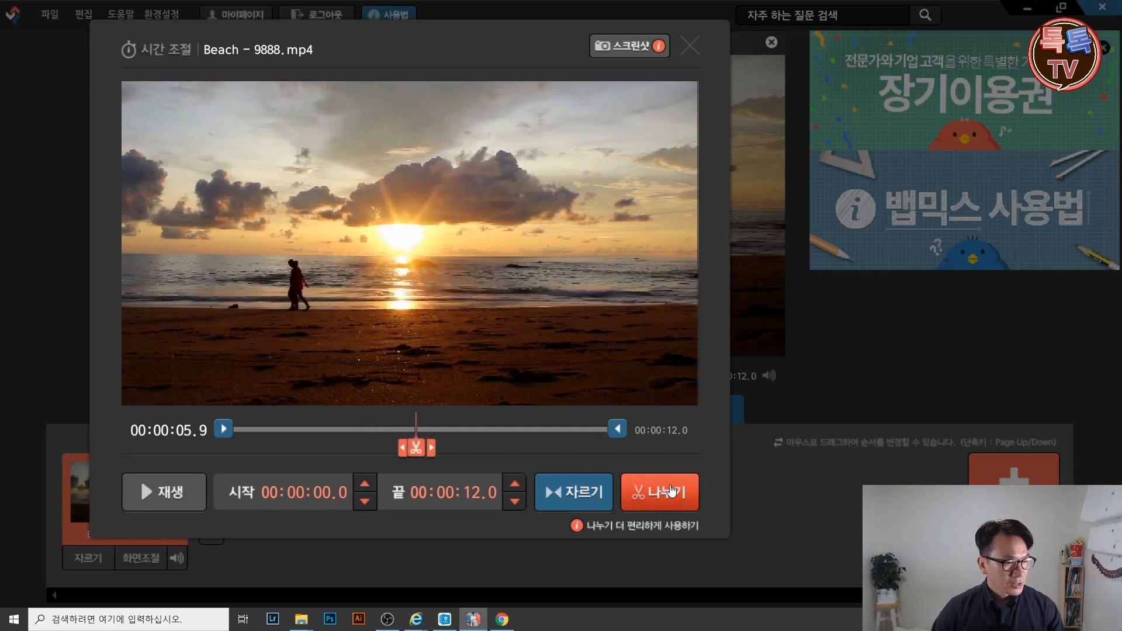
pyautogui.click(665, 502)
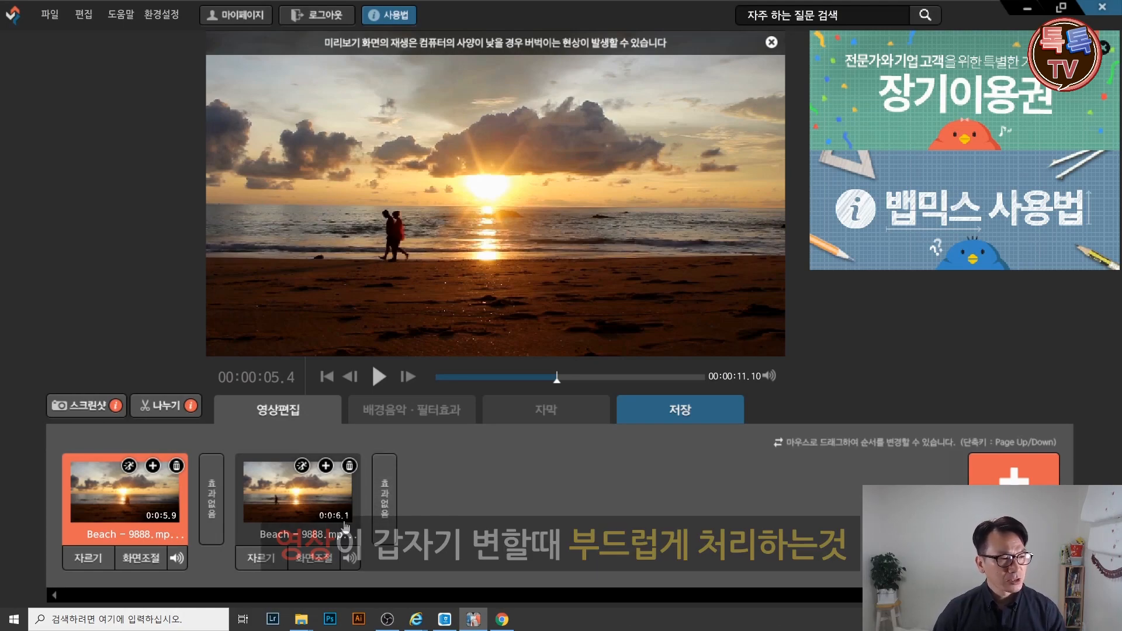
# Apply the overlap transition (오버랩효과) between the two split Beach - 9888 clips
pyautogui.click(218, 511)
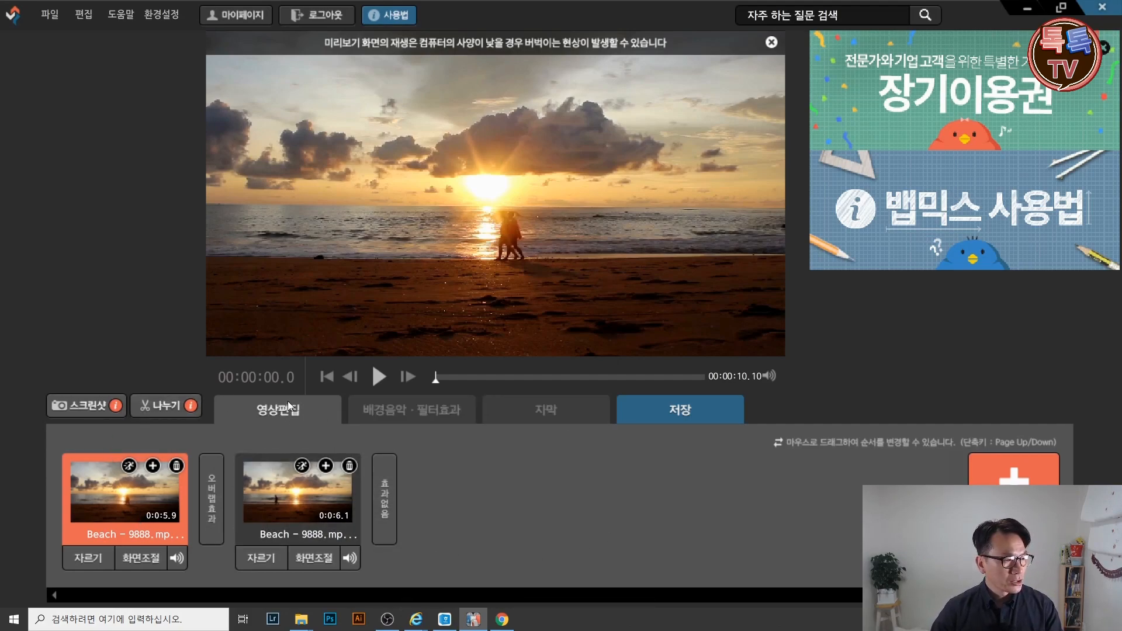
# Try to add background music at volume 61 without choosing a music file, and close the background music settings
pyautogui.click(435, 414)
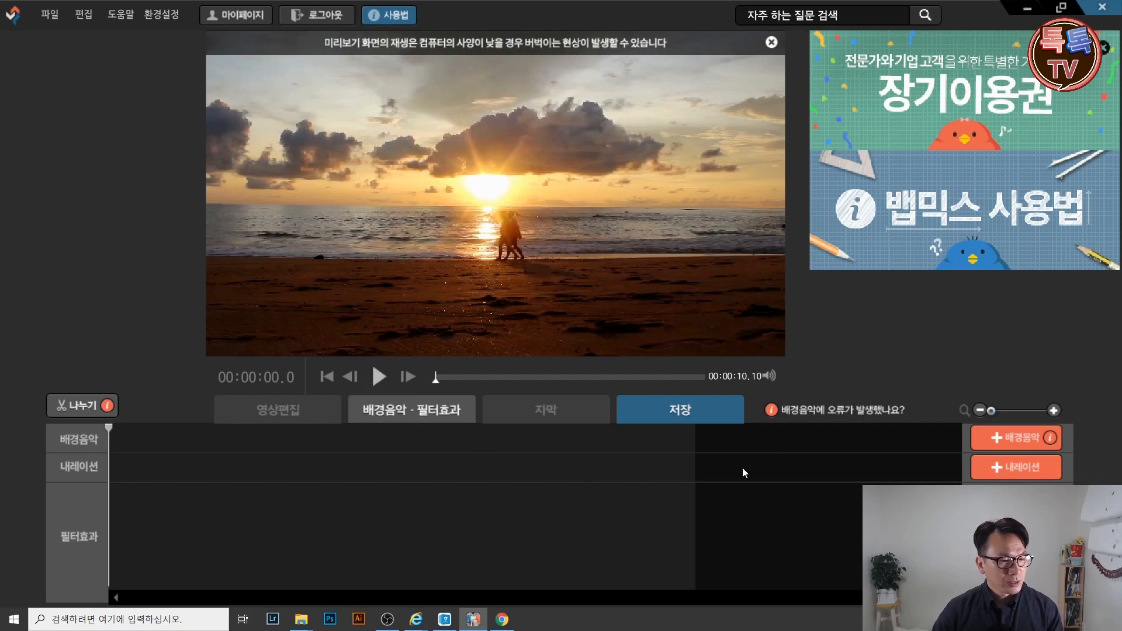
pyautogui.click(1021, 444)
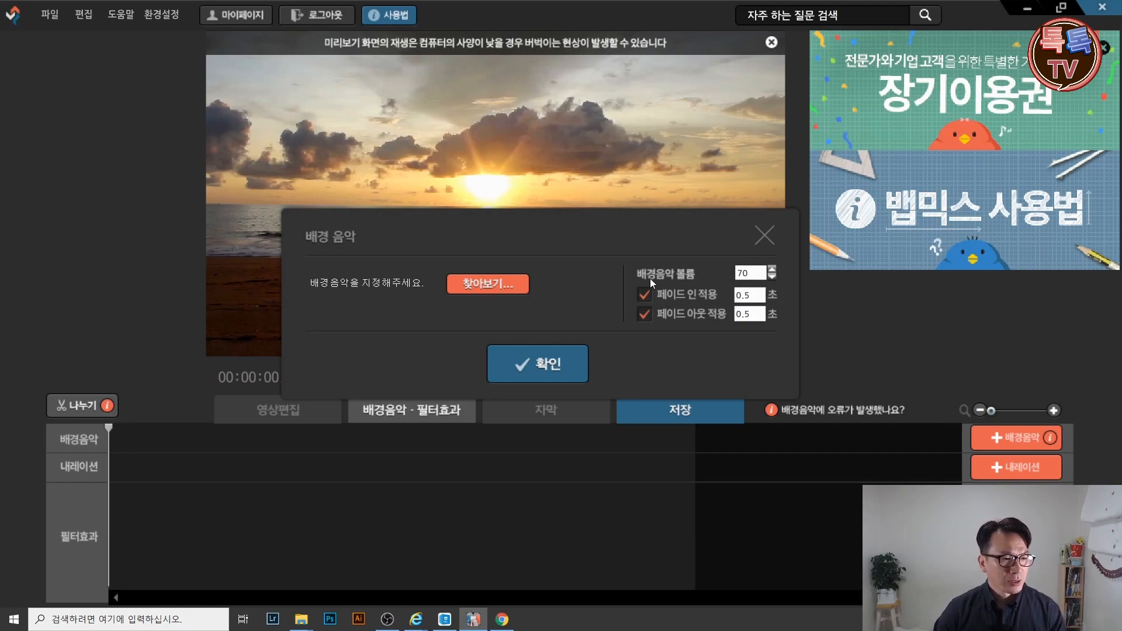
pyautogui.click(772, 276)
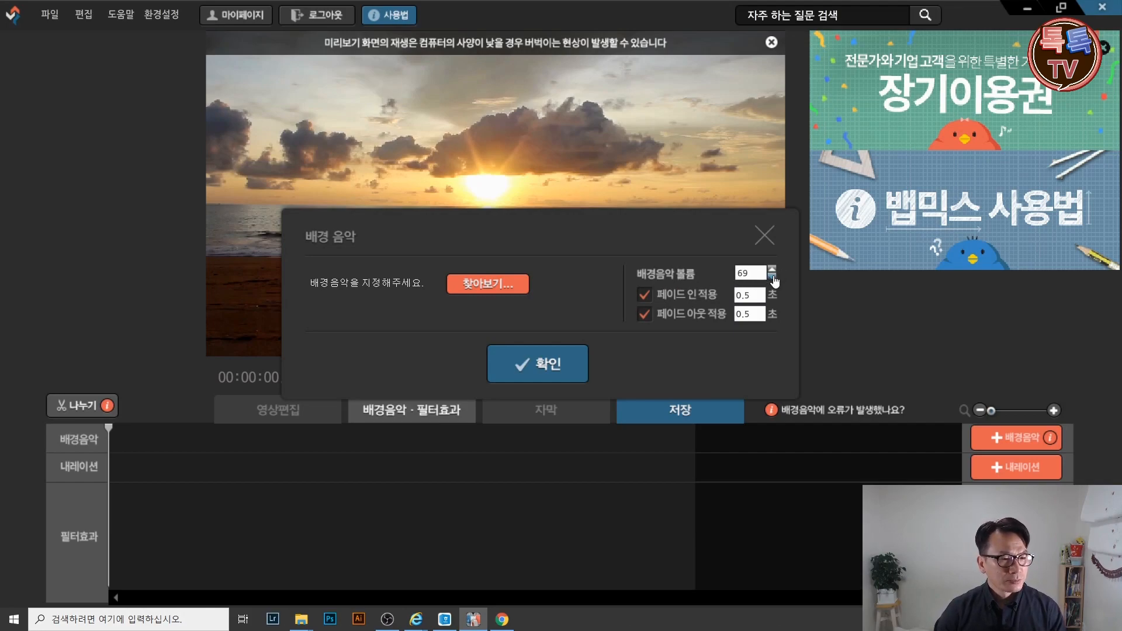
pyautogui.click(772, 277)
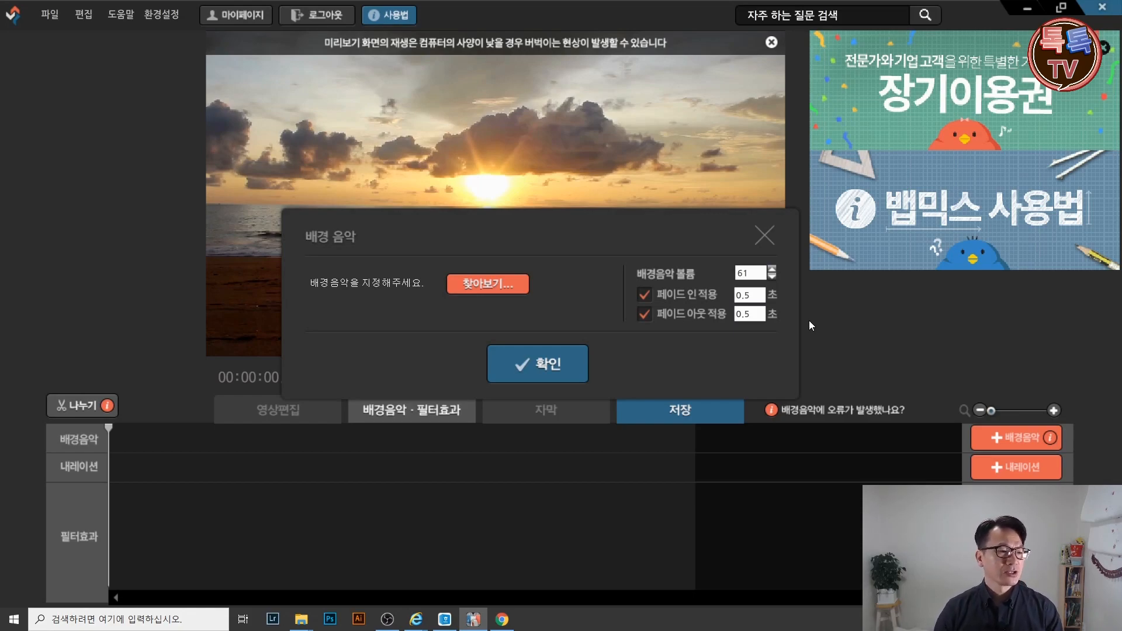
pyautogui.click(534, 373)
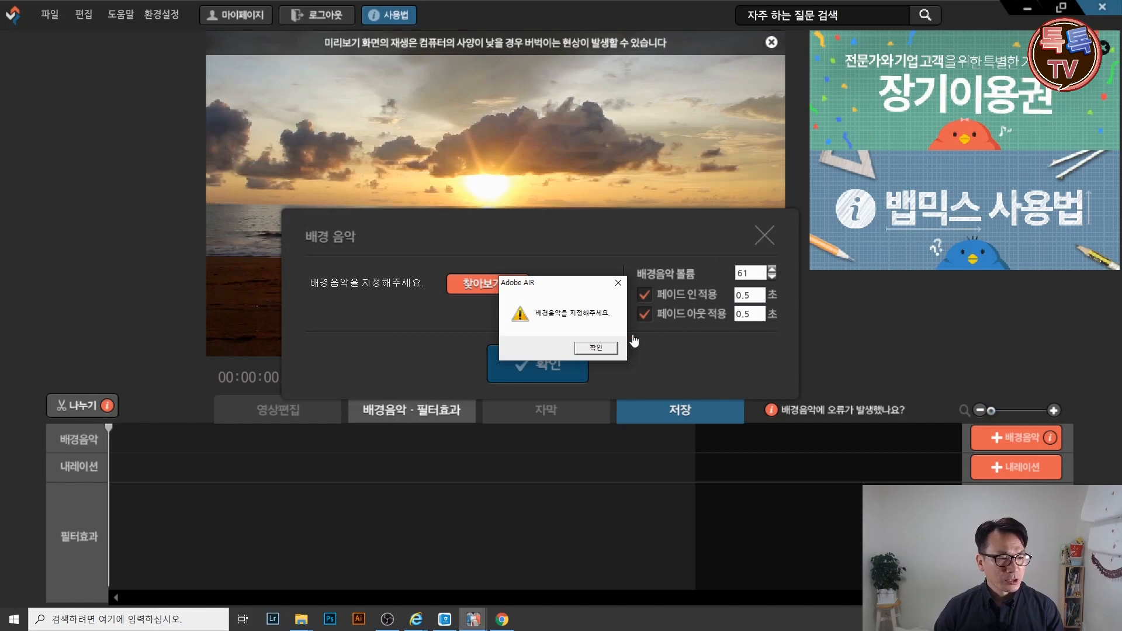
pyautogui.click(596, 348)
pyautogui.click(765, 237)
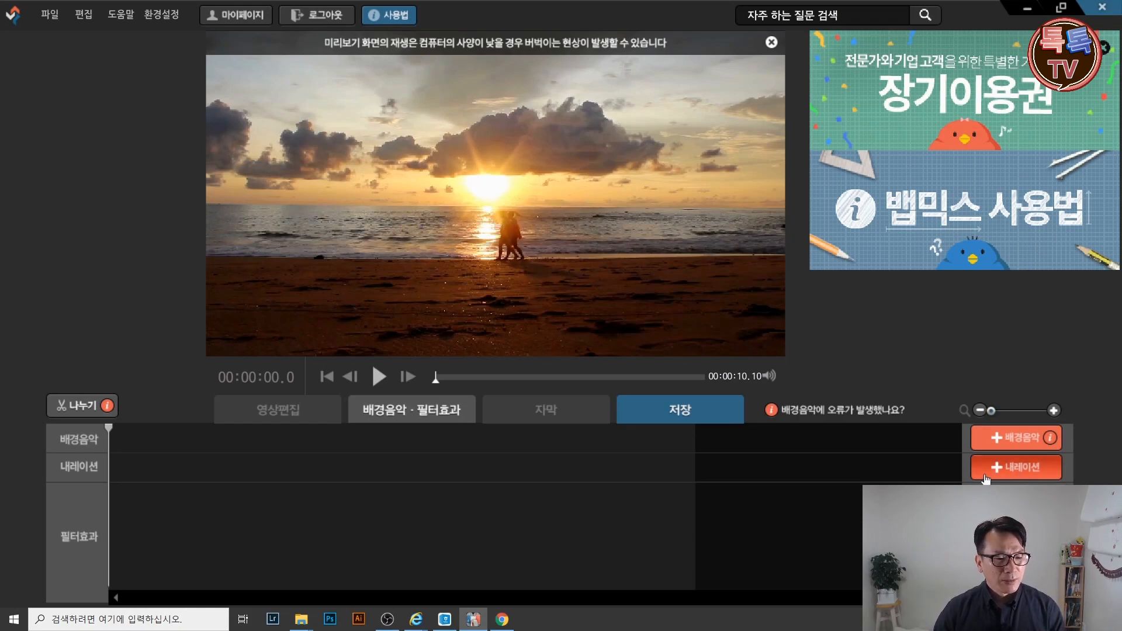
# View the narration source options and the available filter effects, closing both without adding anything
pyautogui.click(1020, 470)
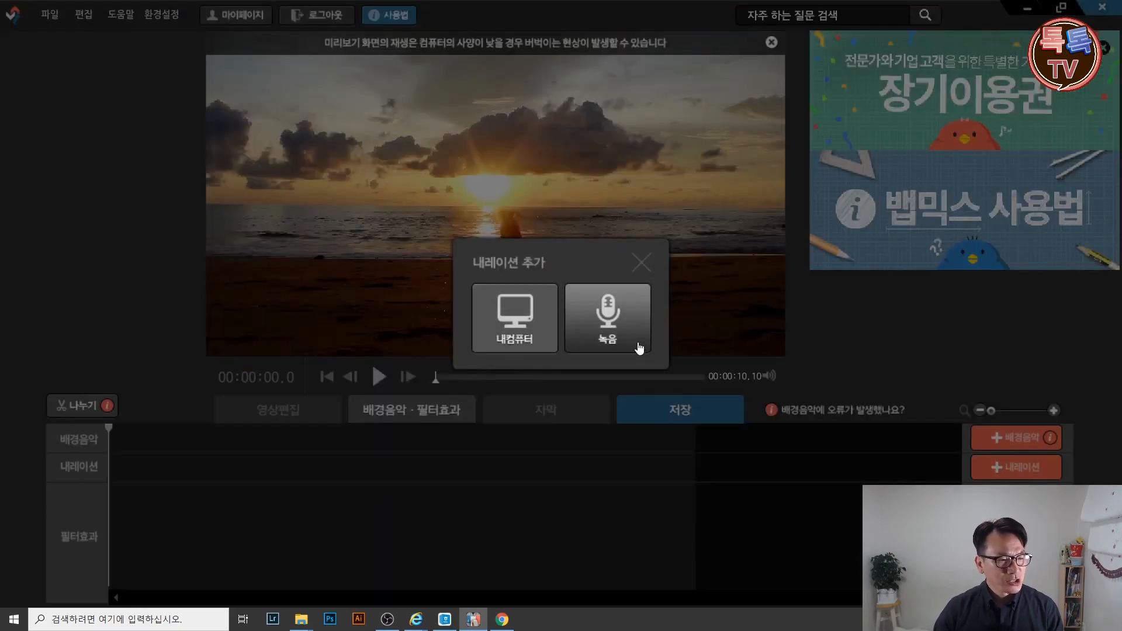
pyautogui.click(641, 264)
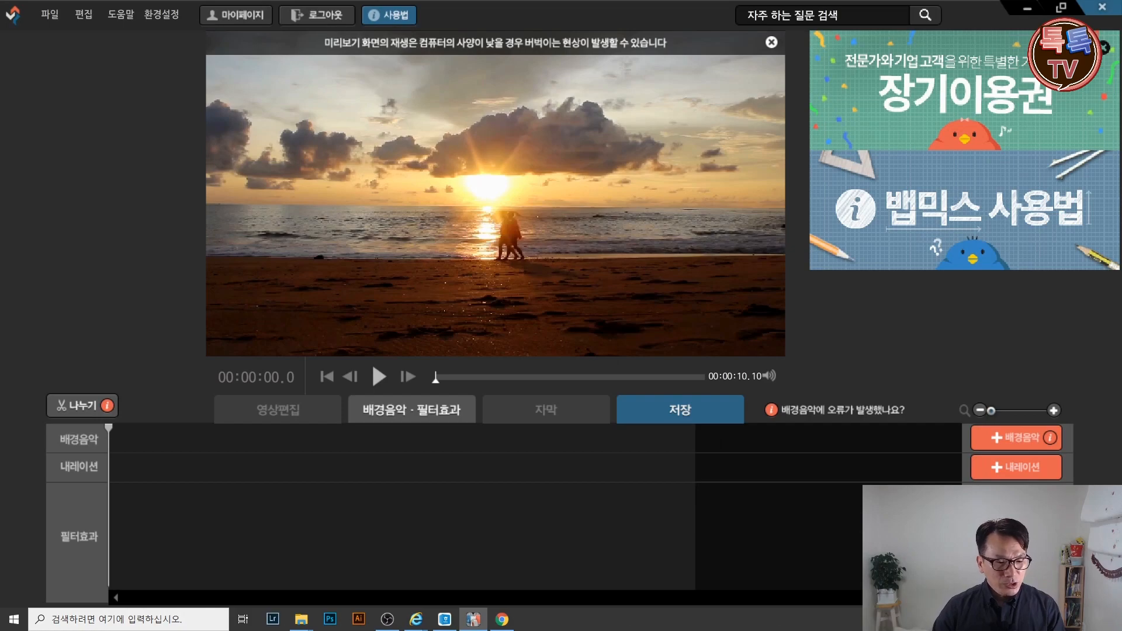
pyautogui.click(1016, 497)
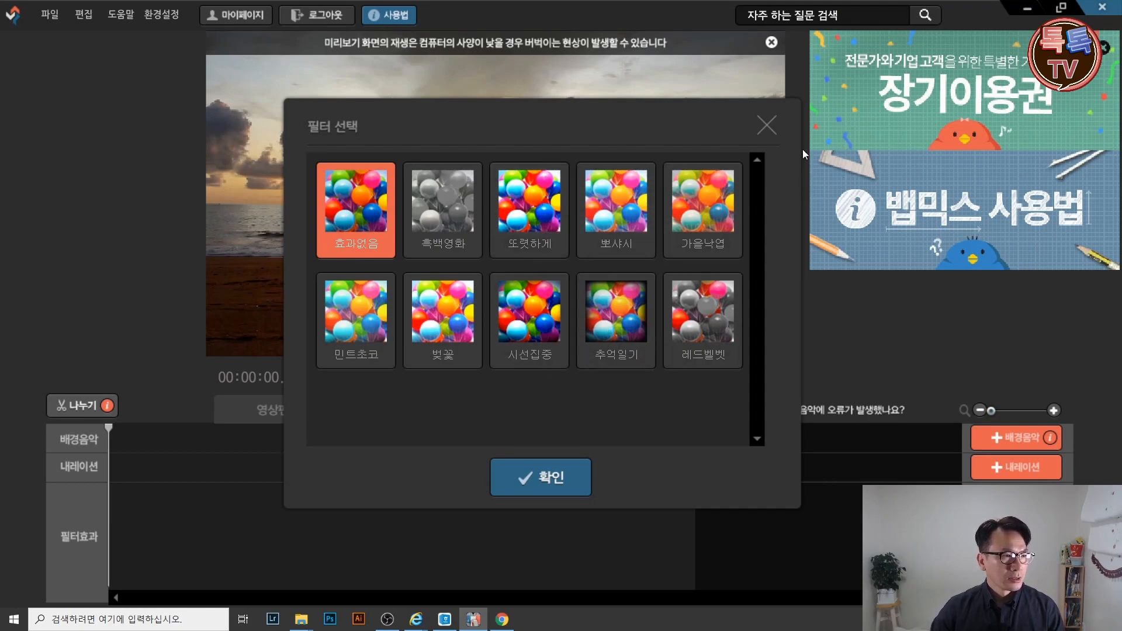
pyautogui.click(770, 134)
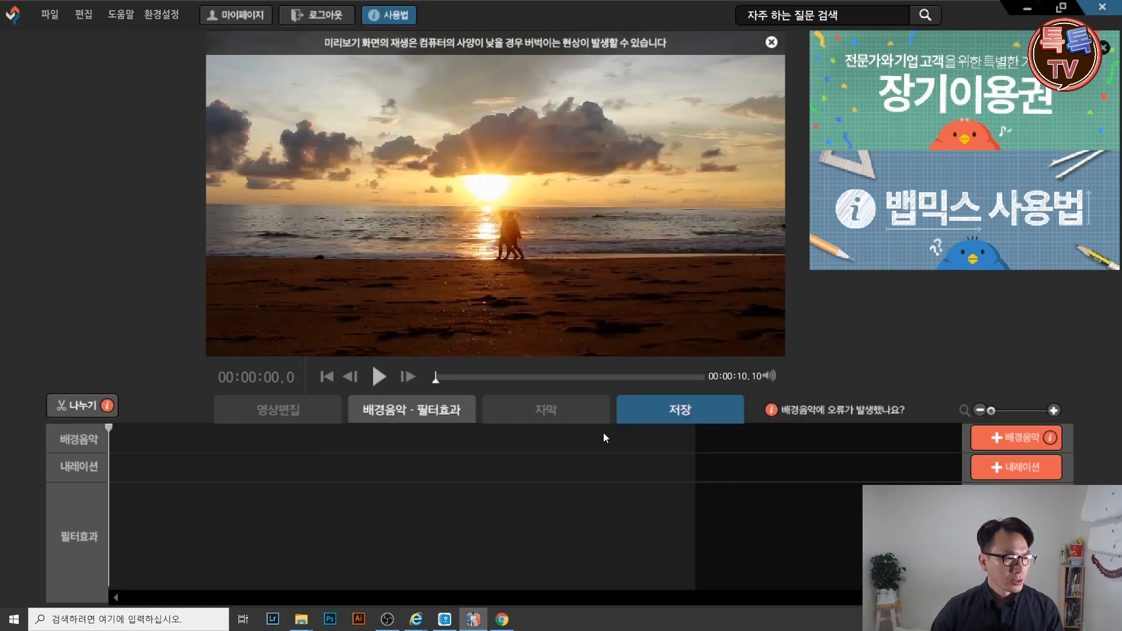
# Browse the caption styles and insert the "오늘도 대박이구나" caption from the free [반응형] 기본자막 set
pyautogui.click(555, 419)
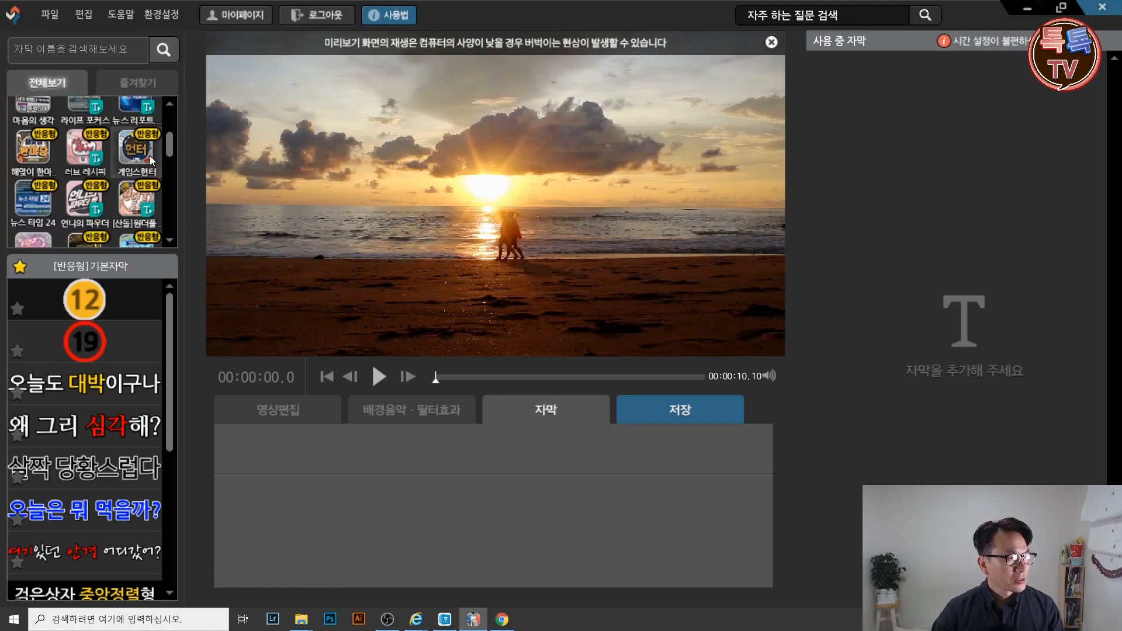
pyautogui.scroll(-3, 175, 183)
pyautogui.moveTo(174, 180); pyautogui.dragTo(169, 123)
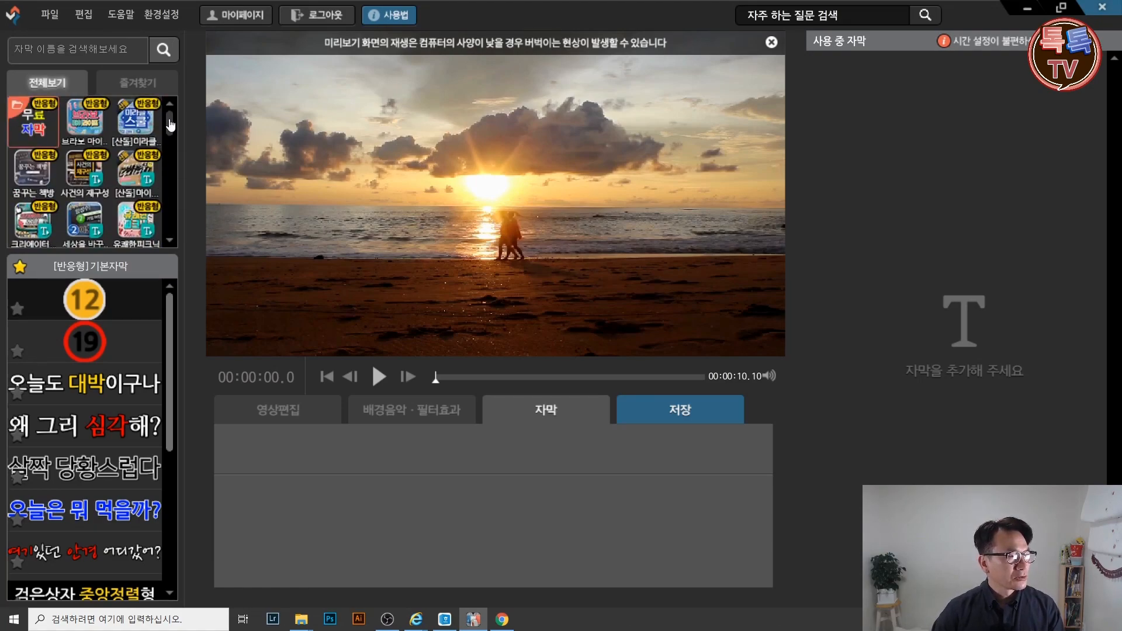
pyautogui.click(41, 133)
pyautogui.moveTo(172, 378)
pyautogui.mouseDown()
pyautogui.moveTo(181, 545)
pyautogui.moveTo(167, 361)
pyautogui.mouseUp()
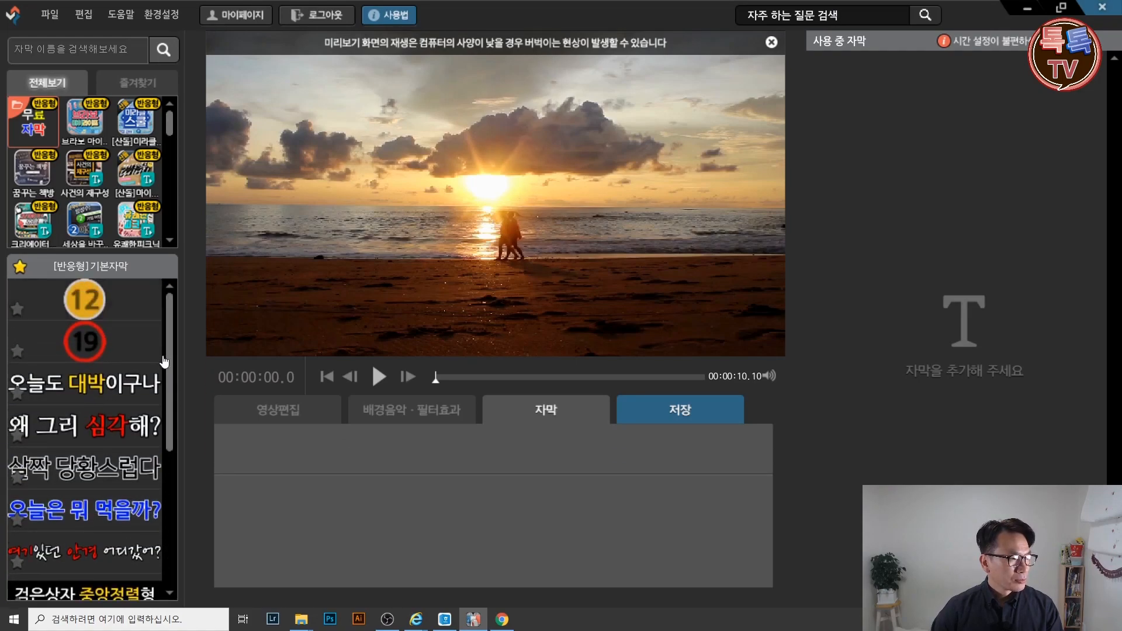
pyautogui.moveTo(137, 517)
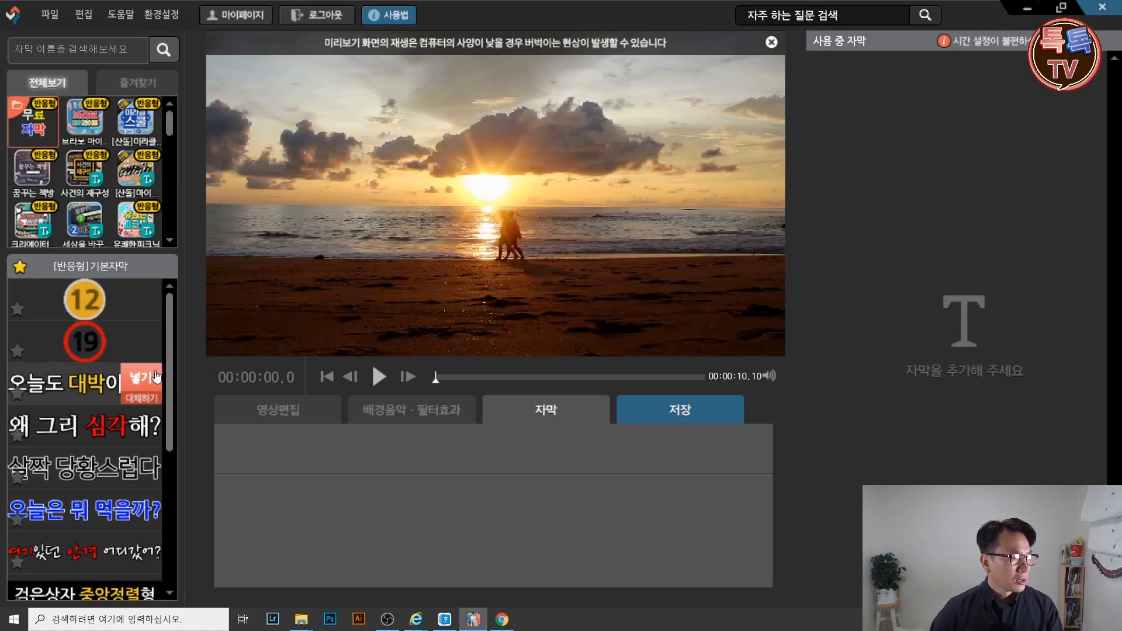
pyautogui.click(142, 386)
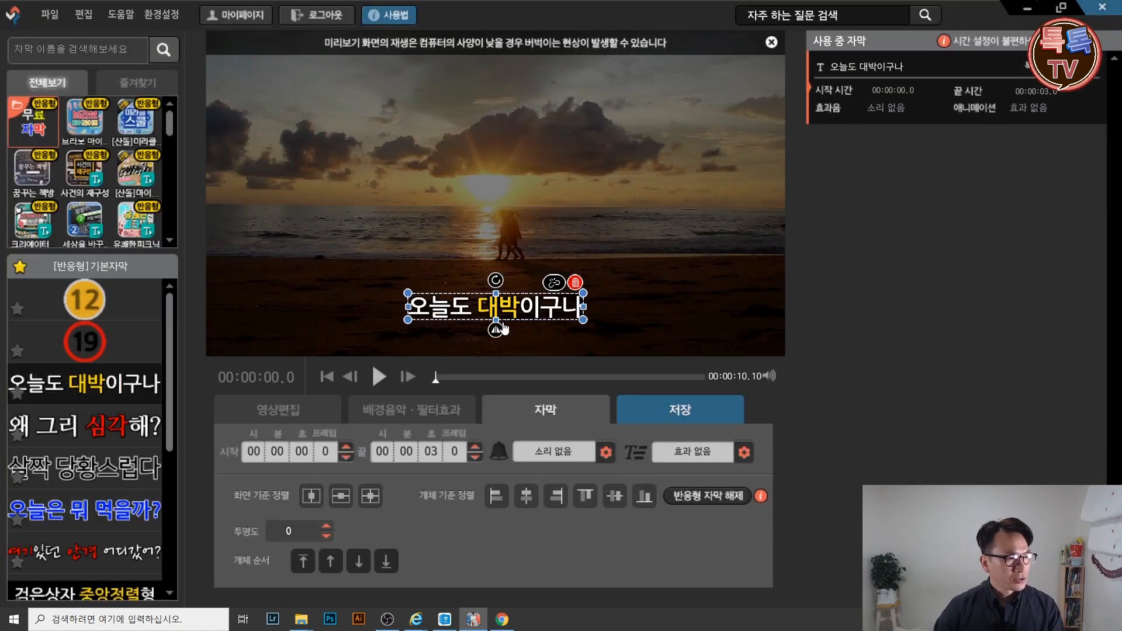
# Replace the inserted caption's text with "안녕하세요"
pyautogui.doubleClick(580, 310)
pyautogui.press('BackSpace')
pyautogui.press('BackSpace')
pyautogui.press('BackSpace')
pyautogui.press('BackSpace')
pyautogui.press('BackSpace')
pyautogui.press('BackSpace')
pyautogui.press('BackSpace')
pyautogui.press('BackSpace')
pyautogui.press('BackSpace')
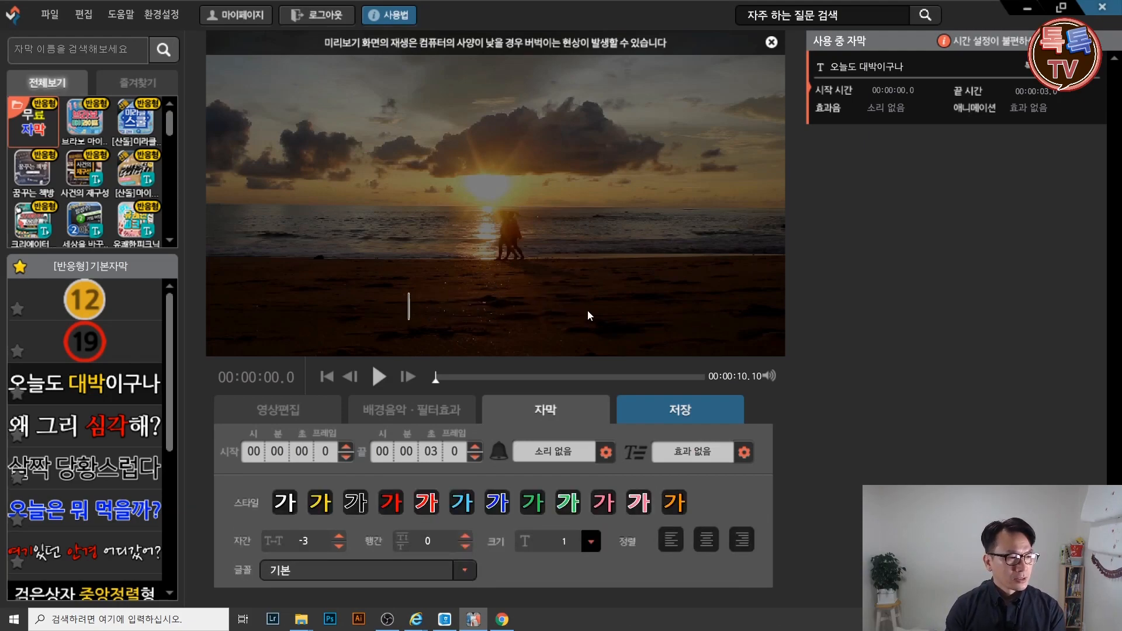
pyautogui.write('dk')
pyautogui.press('BackSpace')
pyautogui.press('BackSpace')
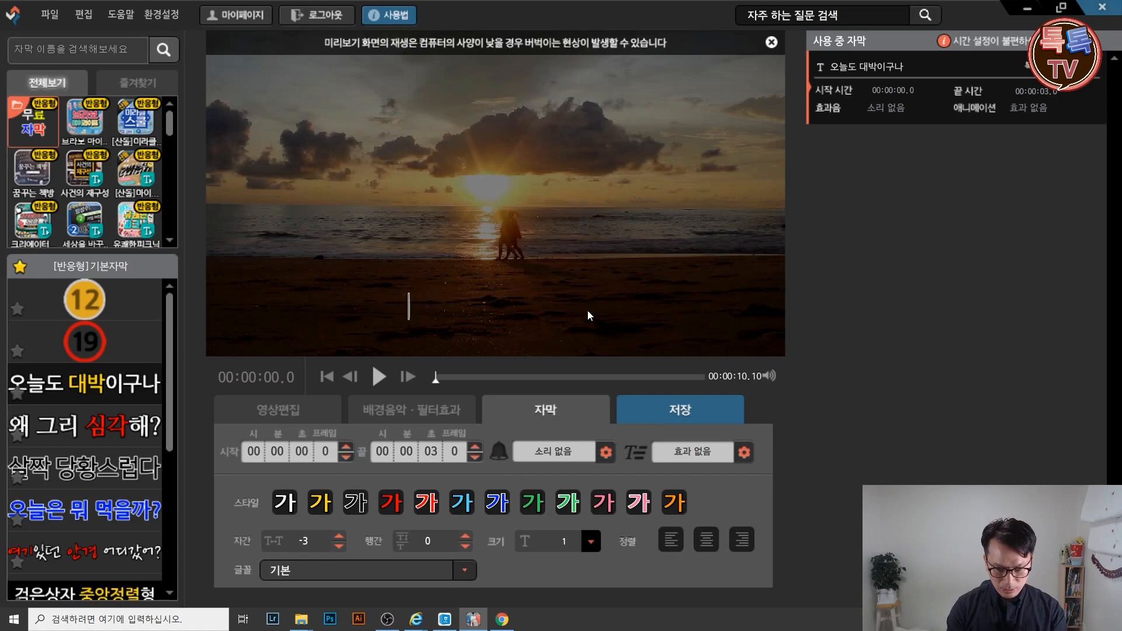
pyautogui.write('안녕하세요')
pyautogui.click(570, 303)
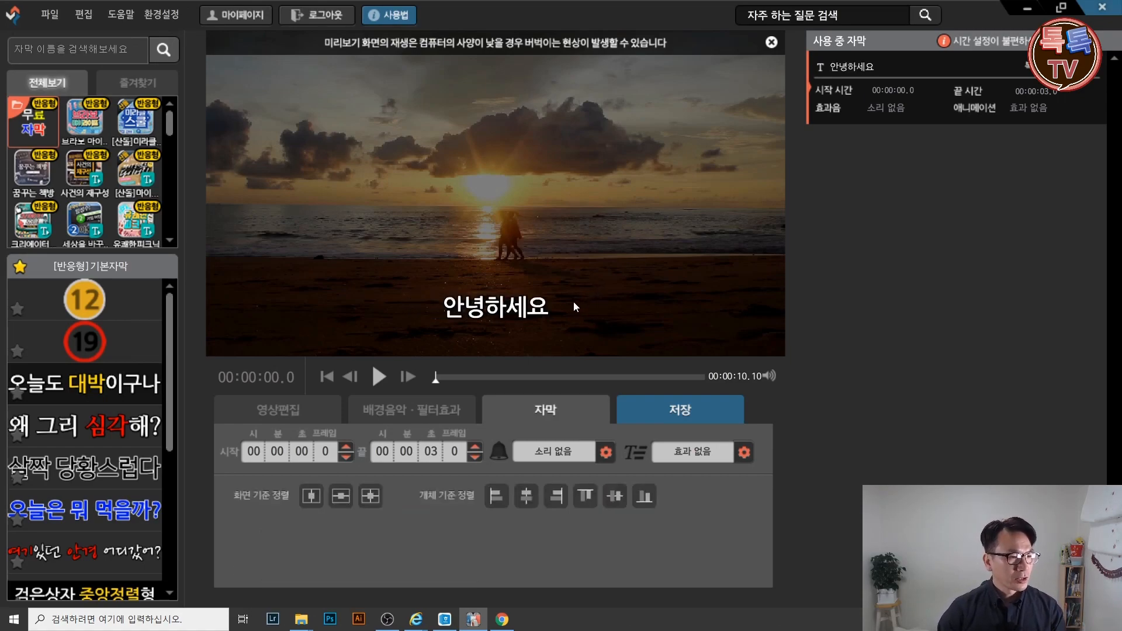
# Move the "안녕하세요" caption slightly lower in the frame and release its responsive caption mode
pyautogui.click(544, 305)
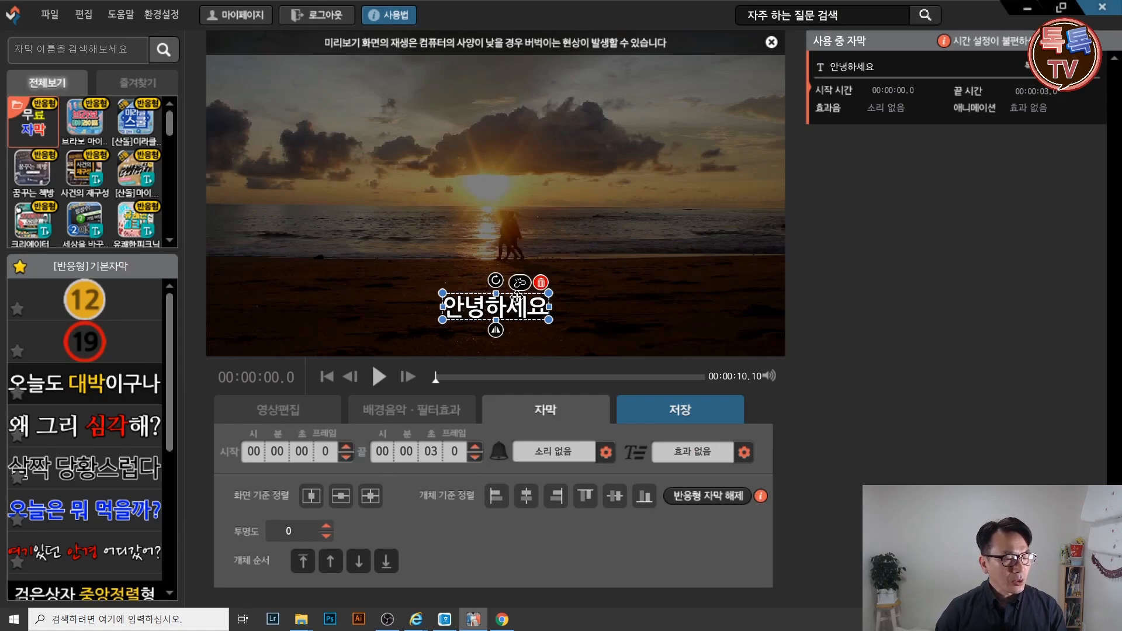
pyautogui.moveTo(517, 299); pyautogui.dragTo(307, 302)
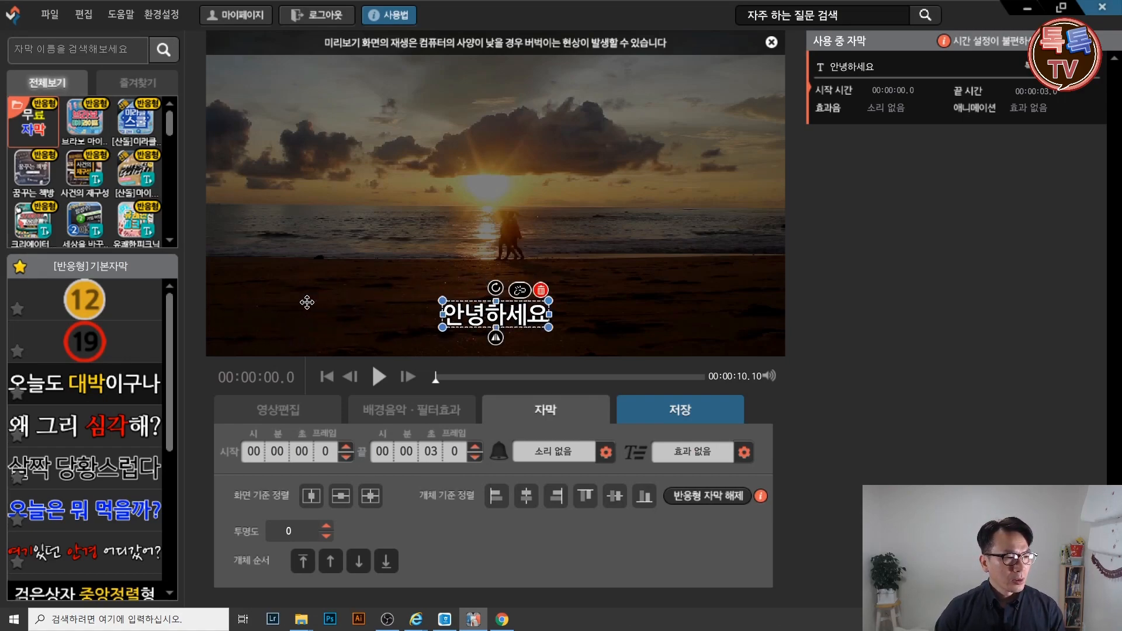
pyautogui.click(520, 294)
pyautogui.click(524, 314)
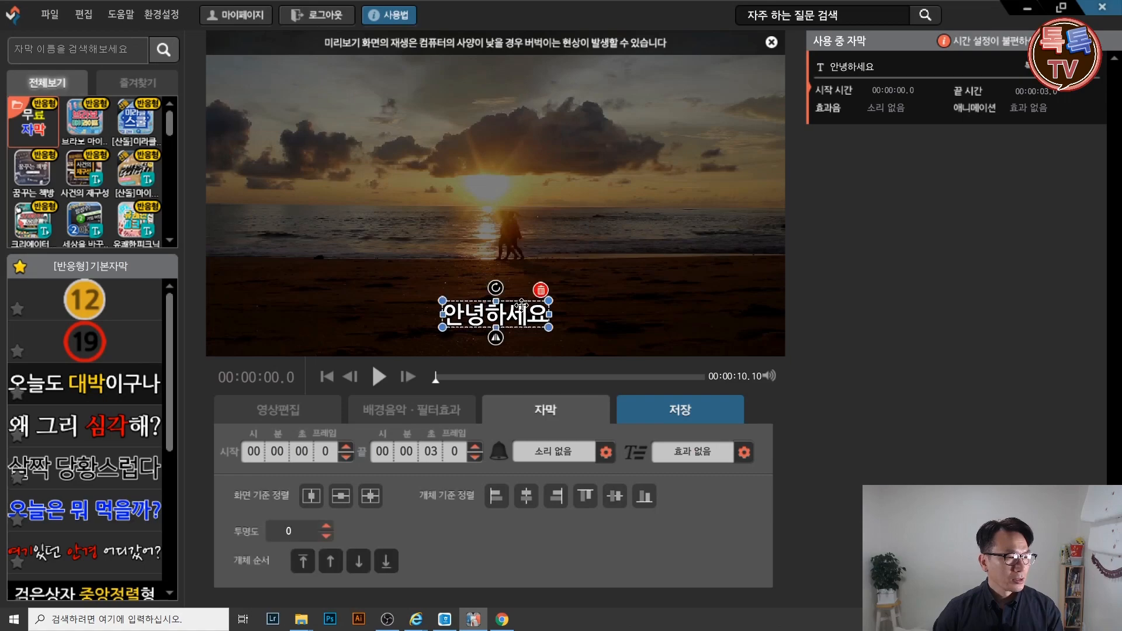
# Move the "안녕하세요" caption to the frame's lower-left corner and reposition it at the exact centre of the screen with the screen alignment
pyautogui.moveTo(524, 314); pyautogui.dragTo(306, 313)
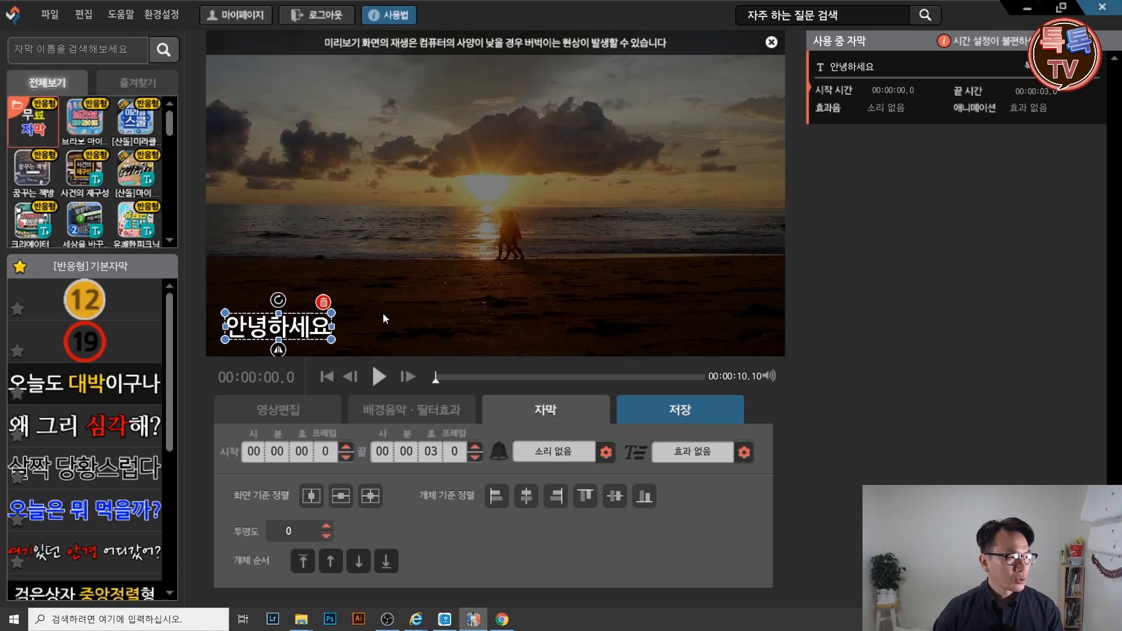
pyautogui.click(306, 352)
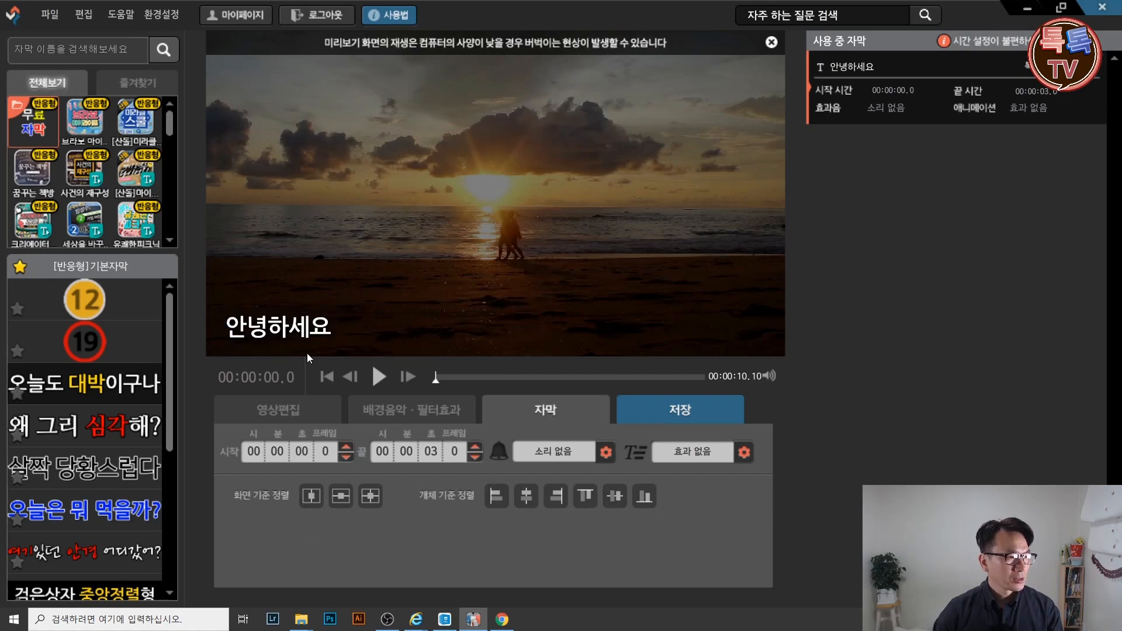
pyautogui.click(291, 317)
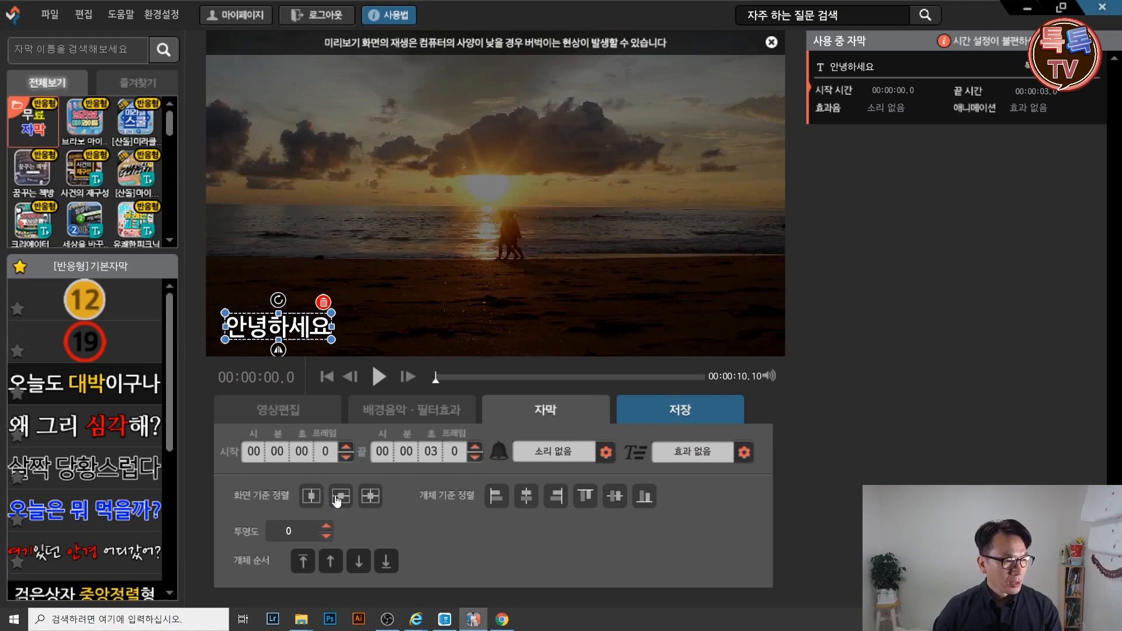
pyautogui.click(370, 498)
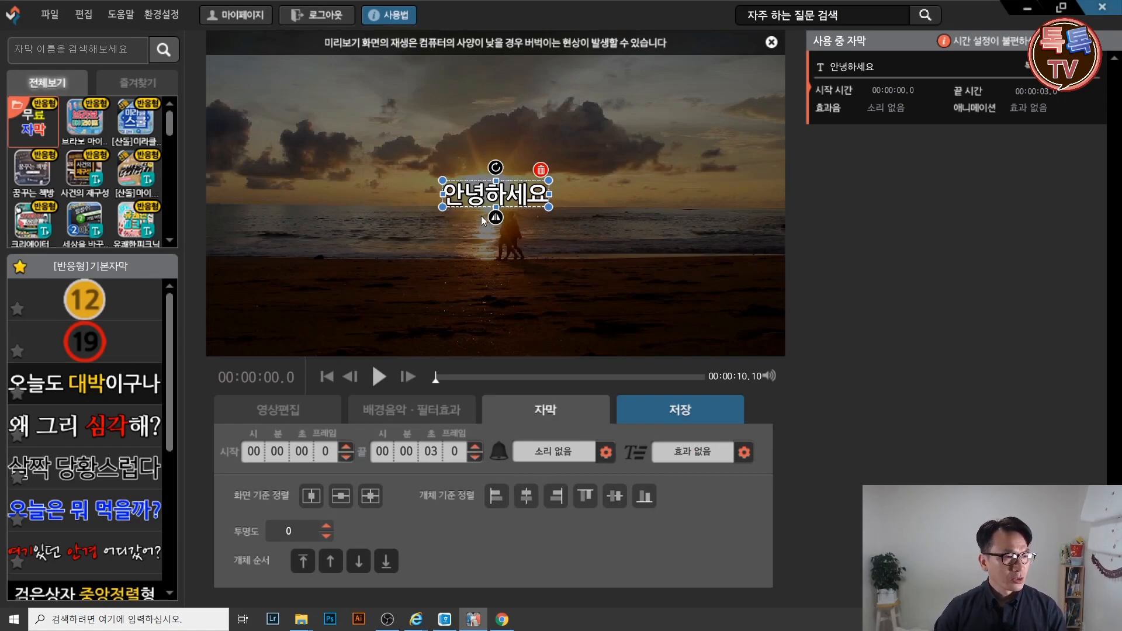
# Narrow the "안녕하세요" caption slightly and move it to the lower part of the frame, a little left of centre
pyautogui.moveTo(551, 194)
pyautogui.mouseDown()
pyautogui.moveTo(642, 193)
pyautogui.moveTo(541, 193)
pyautogui.mouseUp()
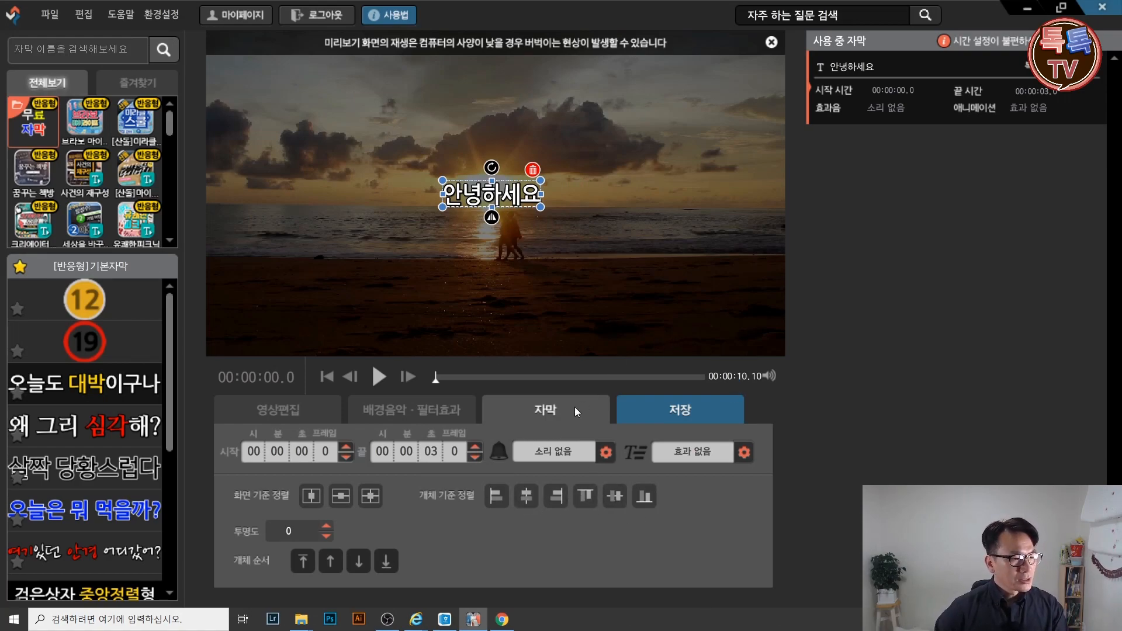
pyautogui.moveTo(490, 187); pyautogui.dragTo(487, 307)
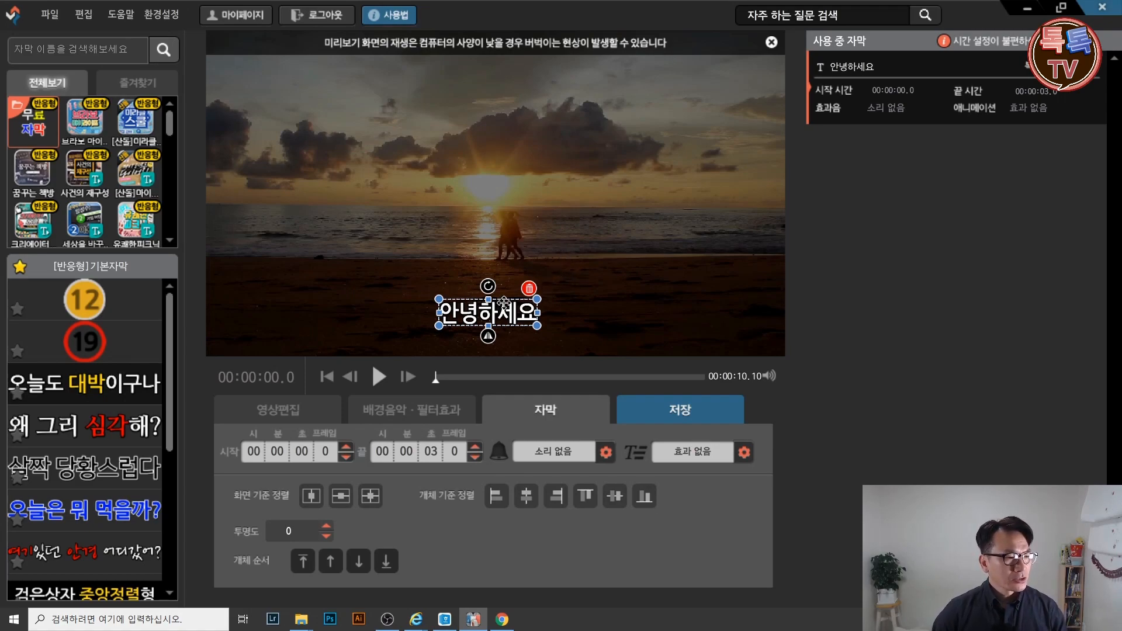
pyautogui.moveTo(501, 301); pyautogui.dragTo(466, 303)
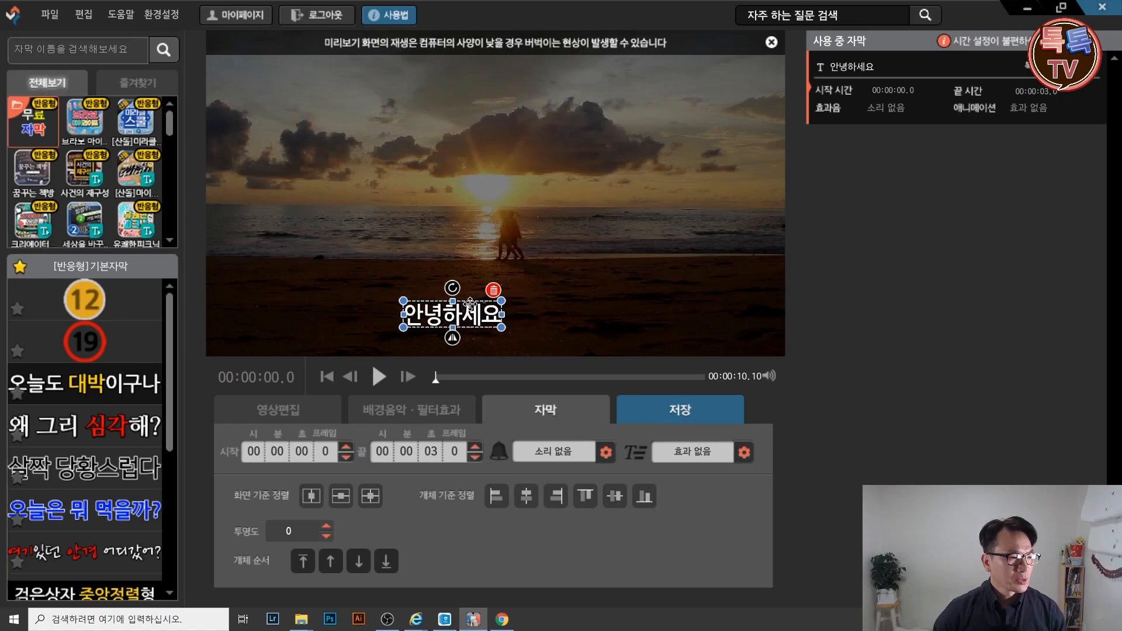
# Play the video to about 1.9 and set the caption's start time to 1 second 9 frames
pyautogui.click(378, 379)
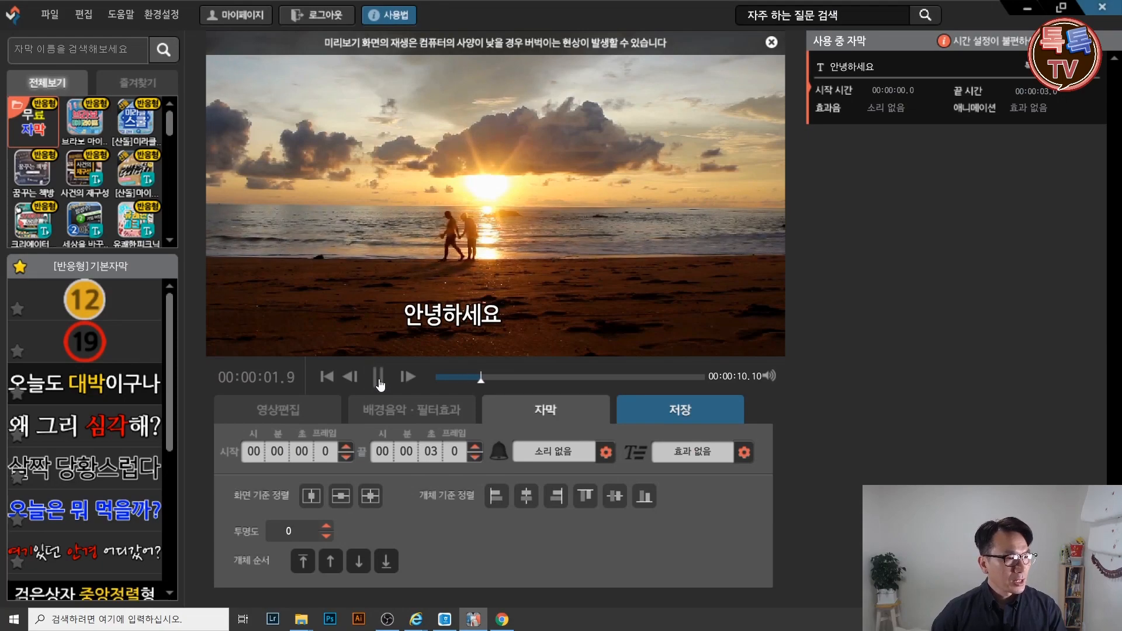
pyautogui.click(378, 380)
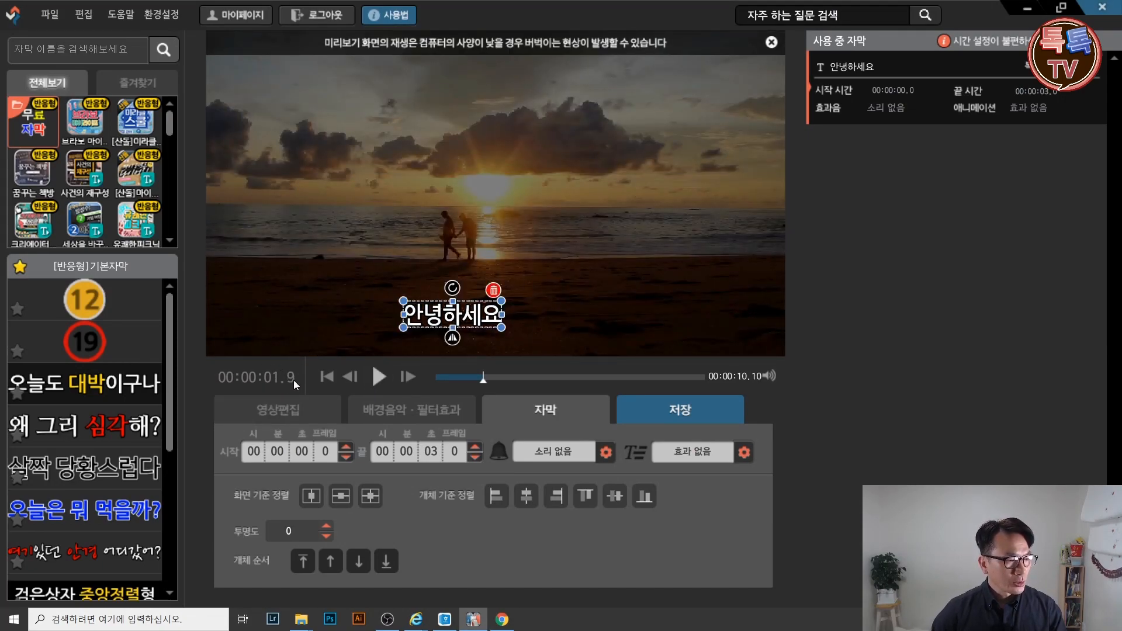
pyautogui.click(308, 457)
pyautogui.write('01')
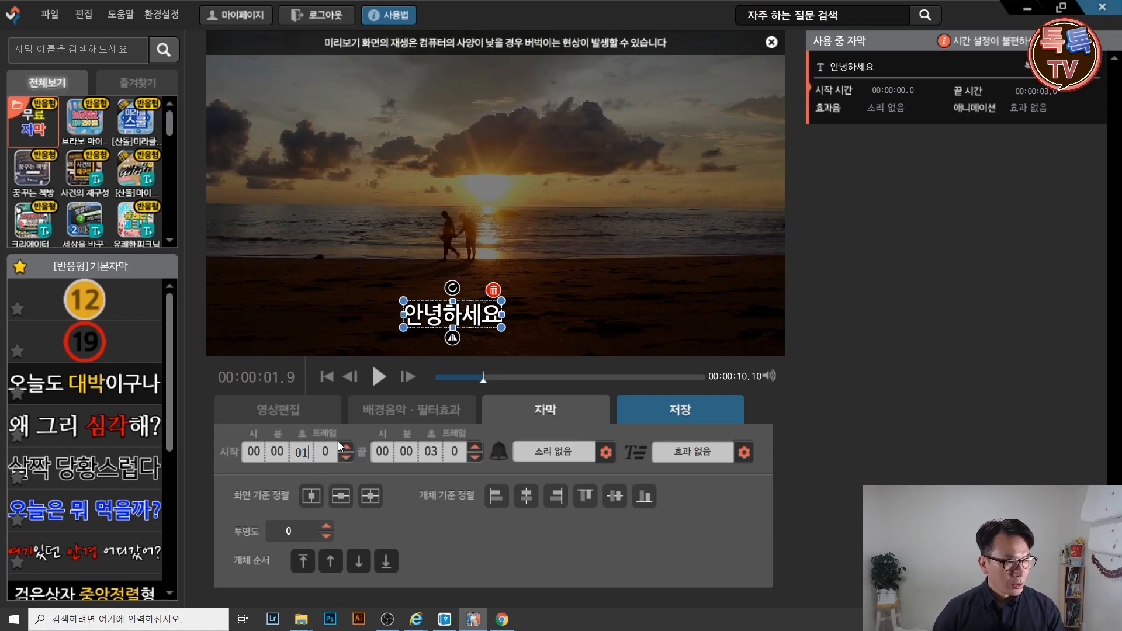
pyautogui.click(325, 451)
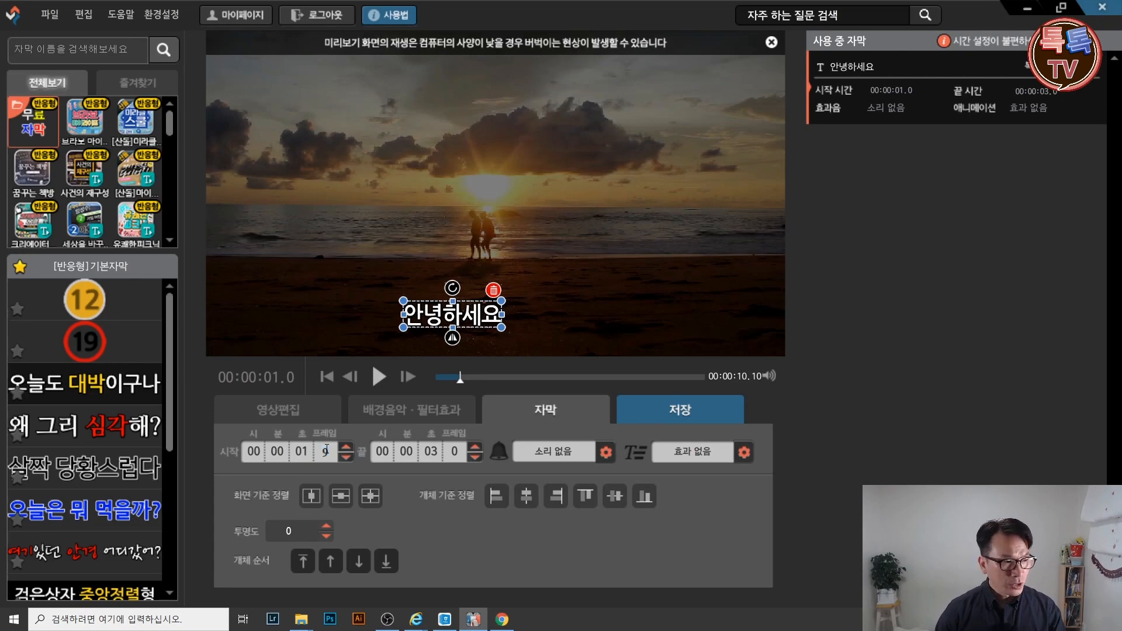
pyautogui.write('9')
pyautogui.click(557, 321)
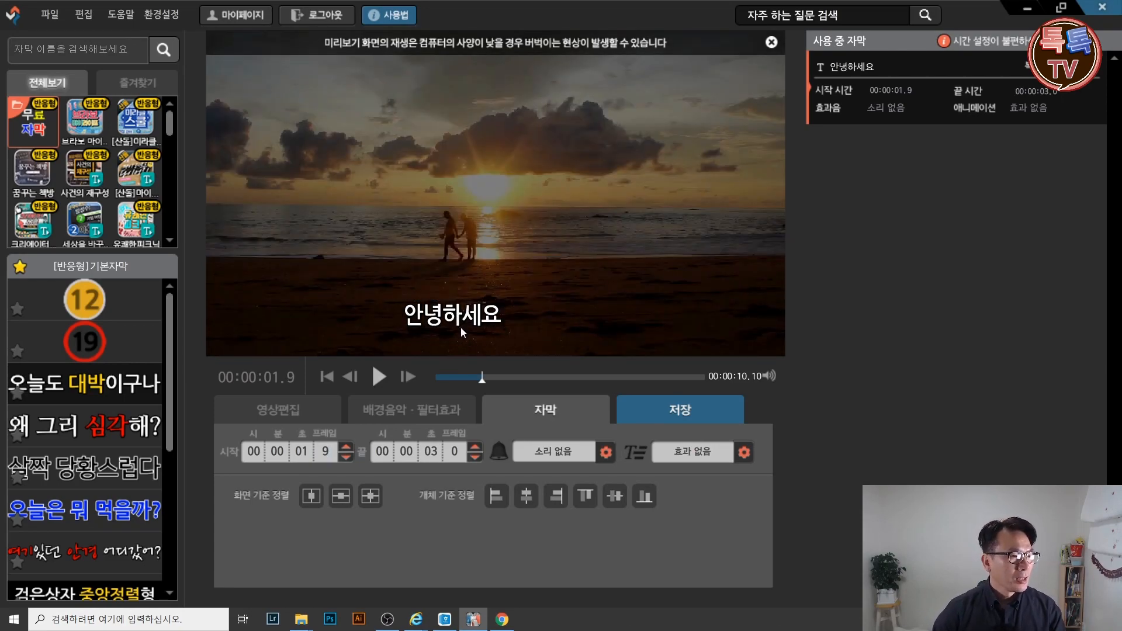
# Play the captioned part of the video and set the caption's end time to 2 seconds 9 frames
pyautogui.click(458, 328)
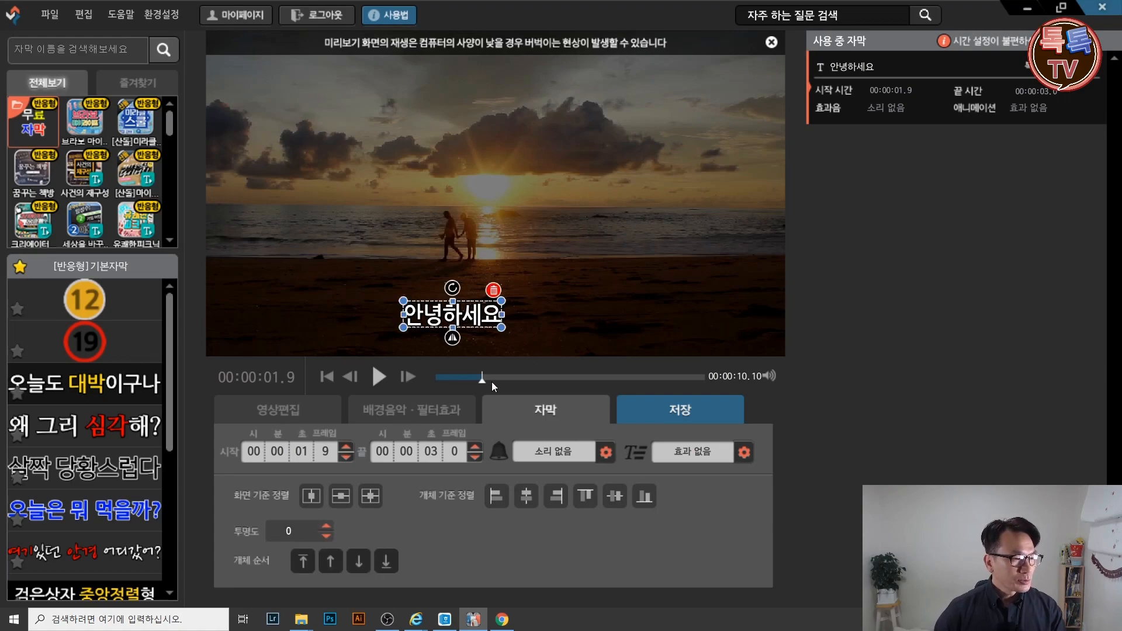
pyautogui.click(379, 377)
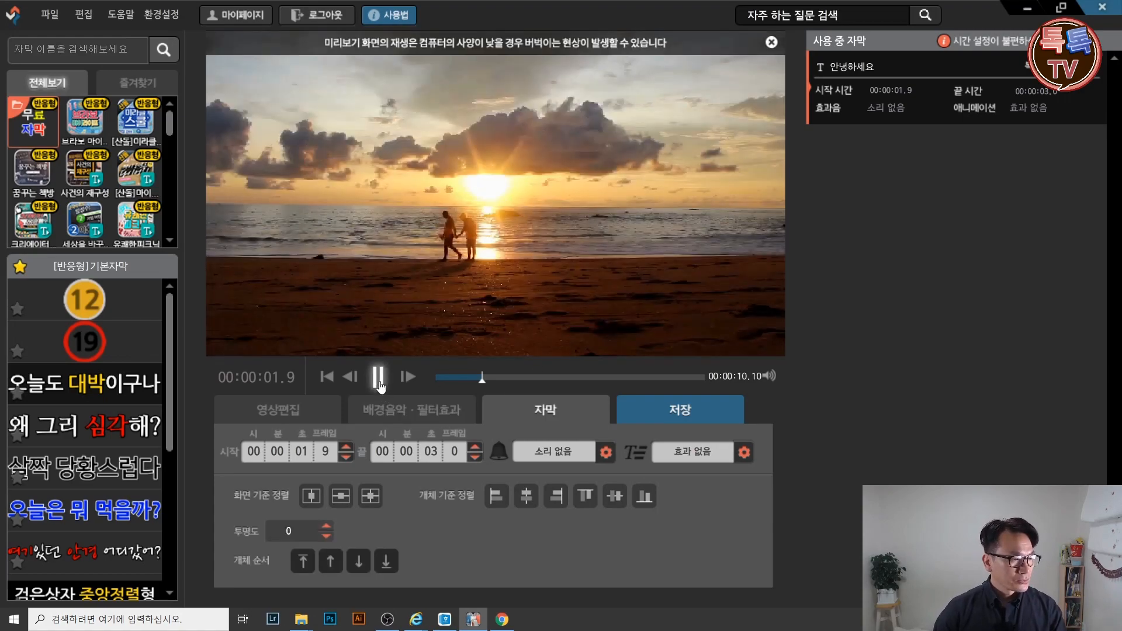
pyautogui.click(379, 379)
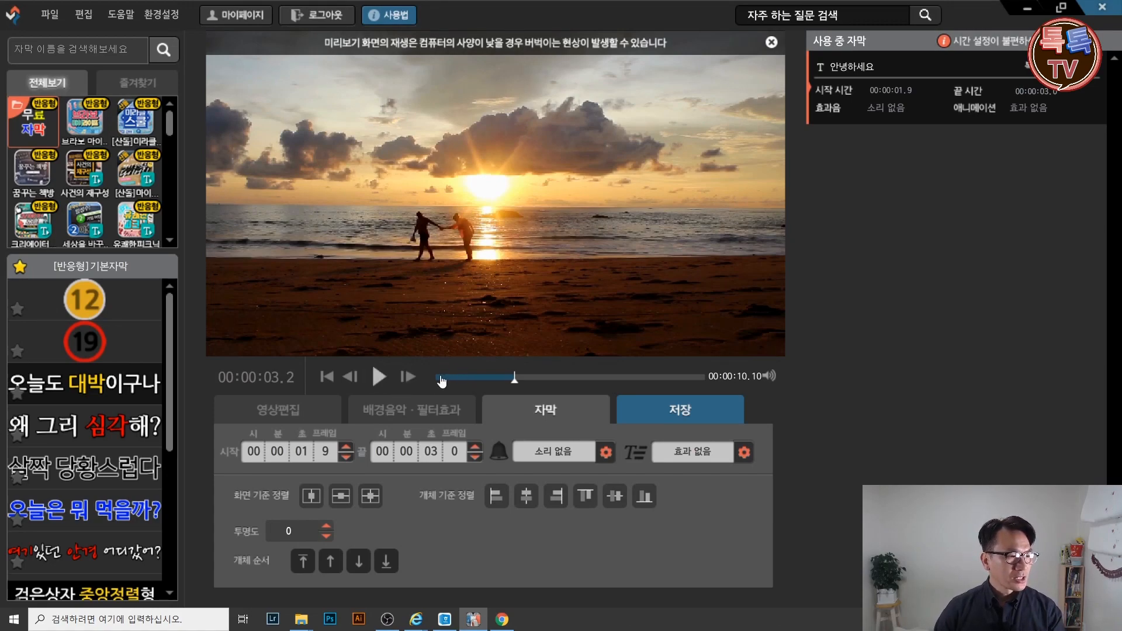
pyautogui.click(433, 453)
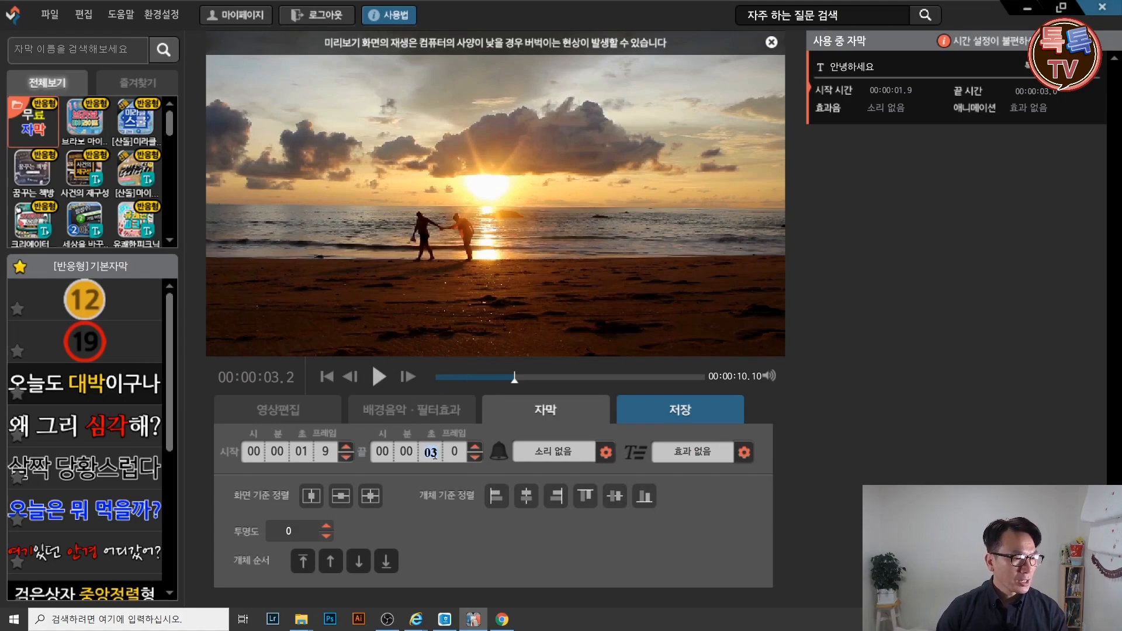
pyautogui.write('02')
pyautogui.click(460, 448)
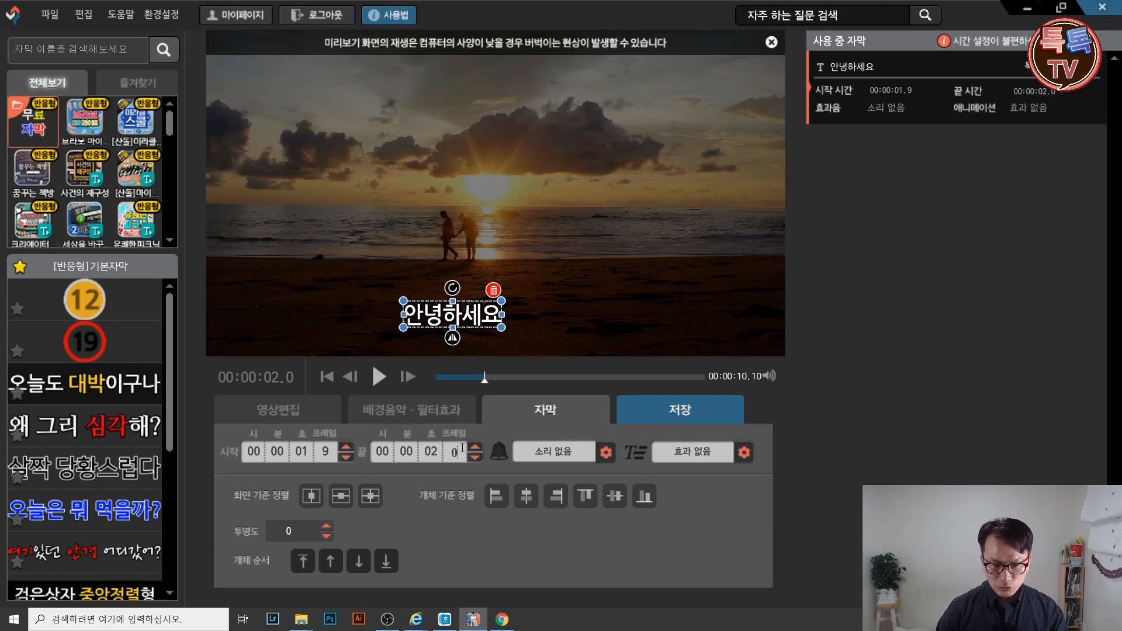
pyautogui.click(571, 322)
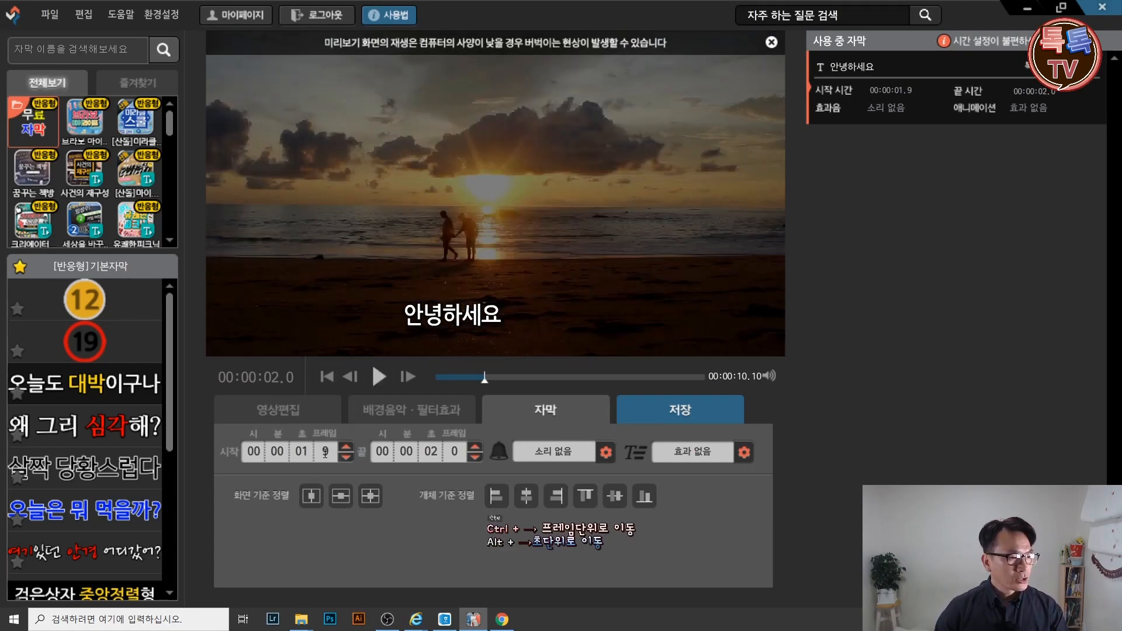
pyautogui.click(478, 449)
pyautogui.click(477, 448)
pyautogui.click(477, 448)
pyautogui.click(477, 448)
pyautogui.click(477, 448)
pyautogui.click(478, 448)
pyautogui.click(477, 448)
pyautogui.click(478, 448)
pyautogui.click(478, 448)
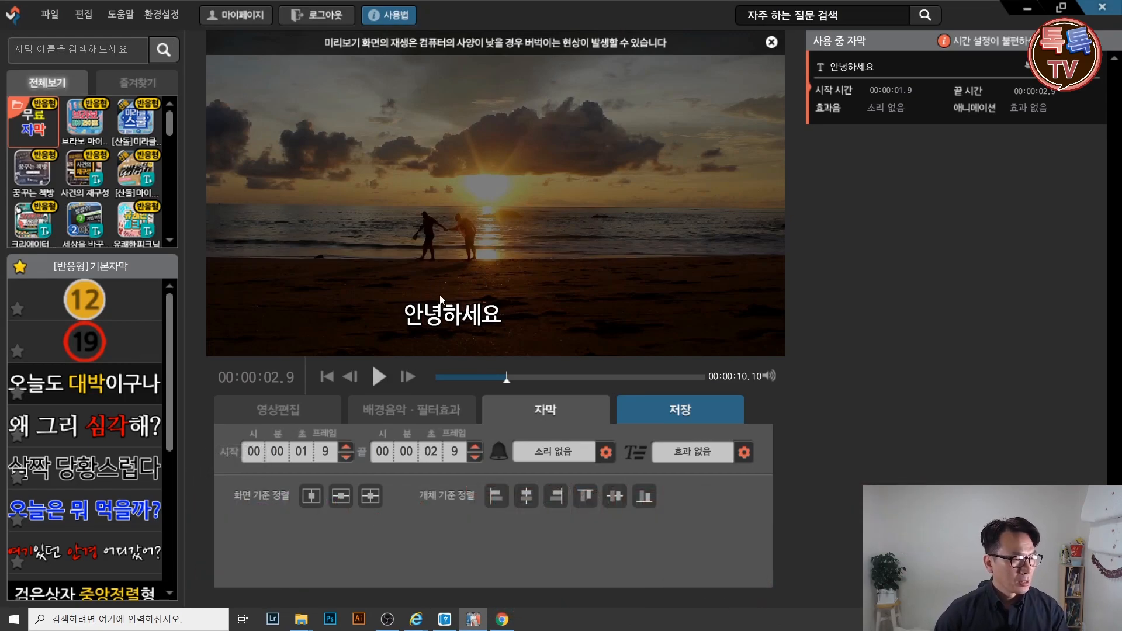
# Compare the button and notification sounds (버튼, 알림음) and assign 딩동 as the caption's start sound effect
pyautogui.click(476, 315)
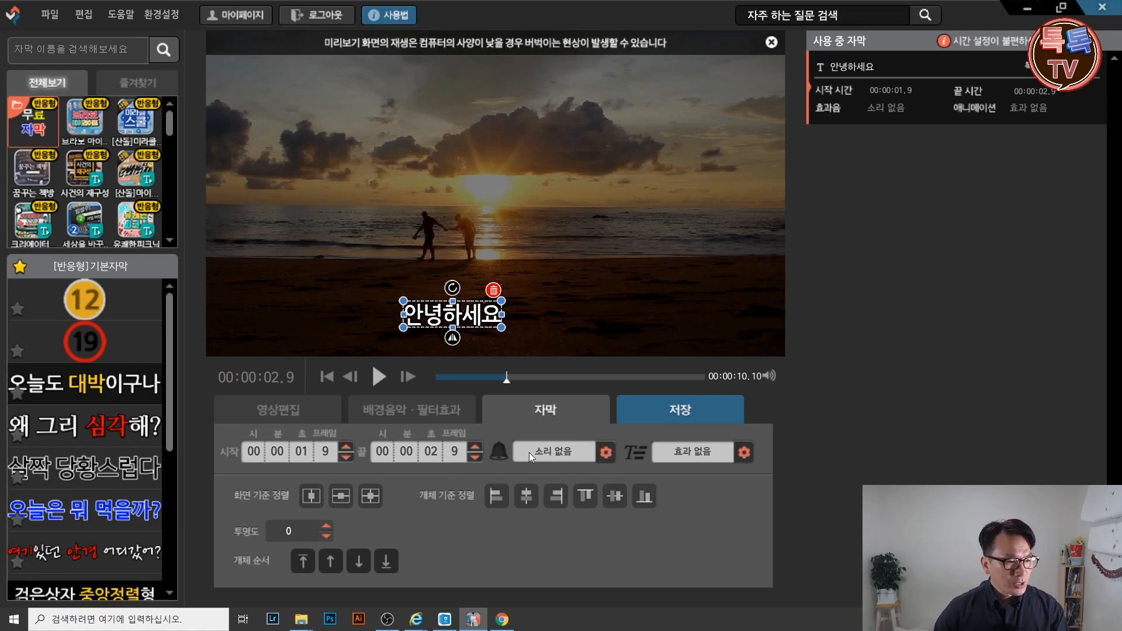
pyautogui.click(606, 452)
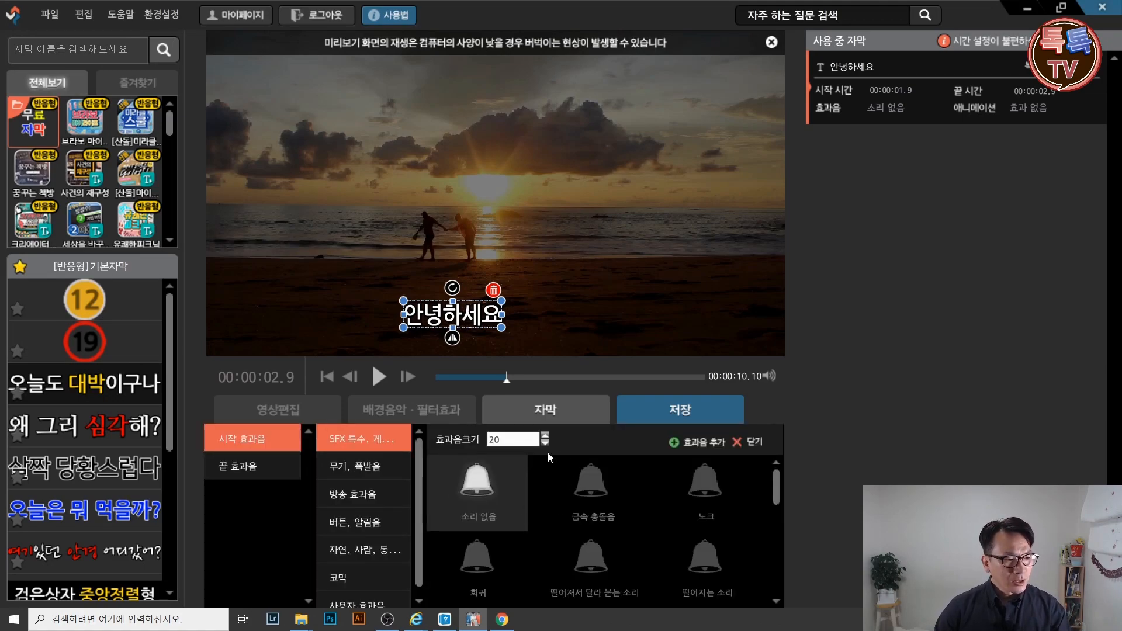
pyautogui.click(371, 524)
pyautogui.click(593, 501)
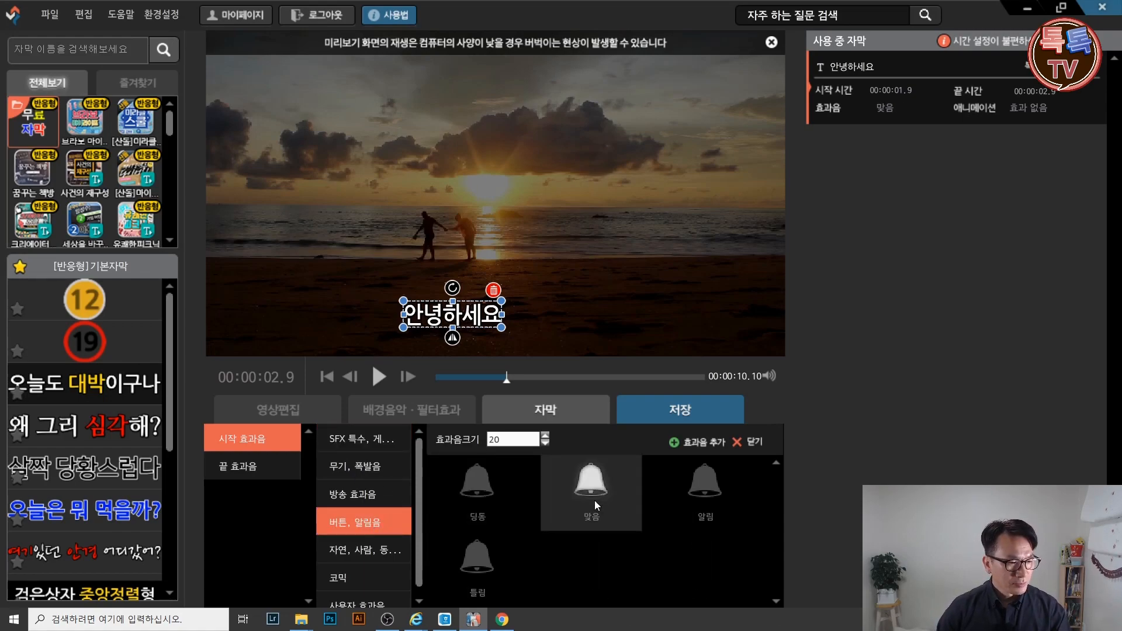
pyautogui.click(485, 506)
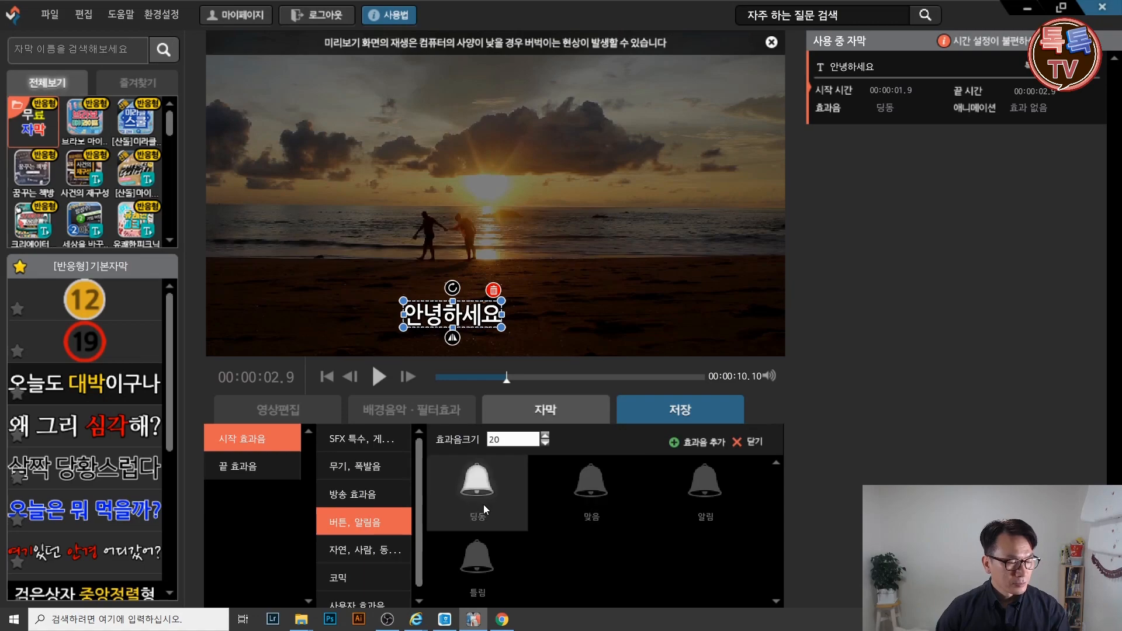
pyautogui.click(584, 496)
pyautogui.click(704, 492)
pyautogui.click(592, 496)
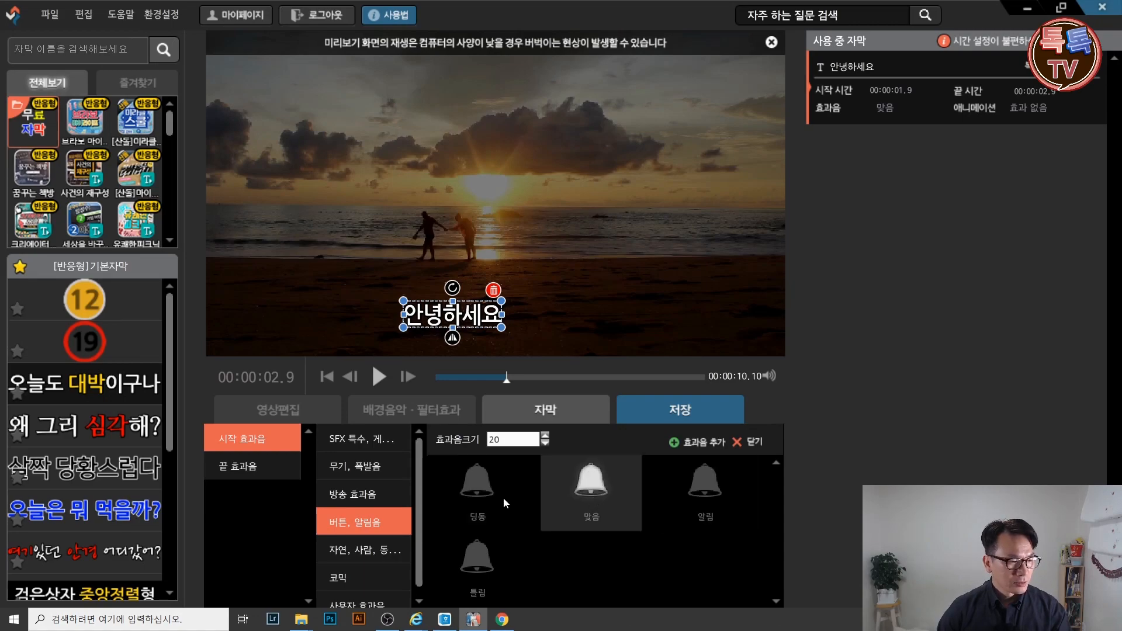
pyautogui.click(485, 493)
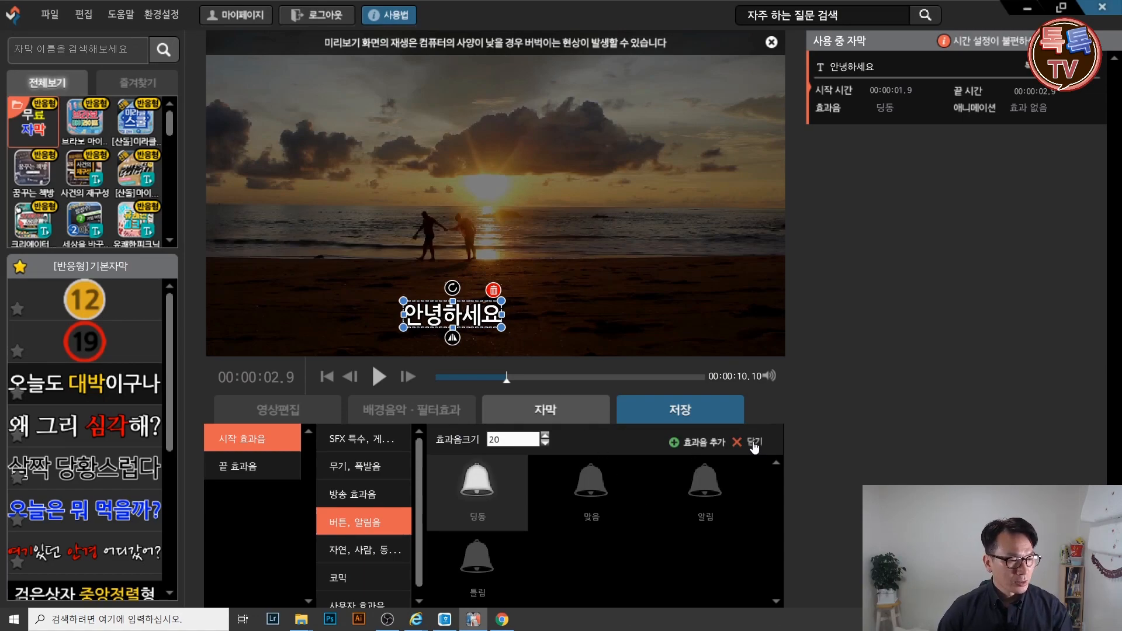
pyautogui.moveTo(421, 498); pyautogui.dragTo(417, 536)
pyautogui.scroll(1, 417, 535)
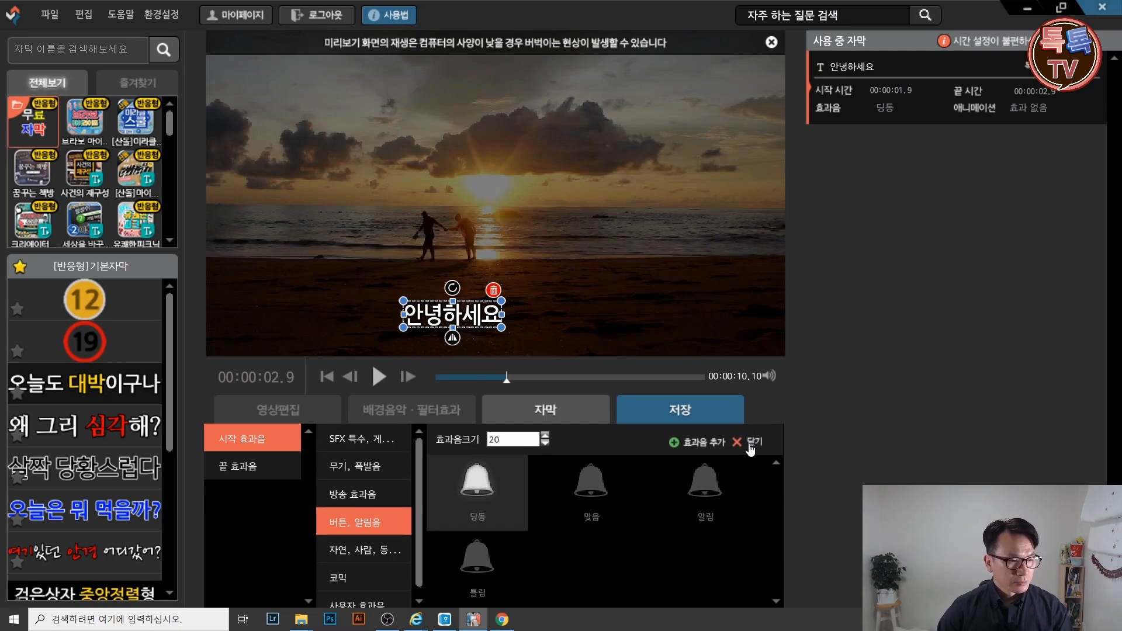
pyautogui.click(753, 442)
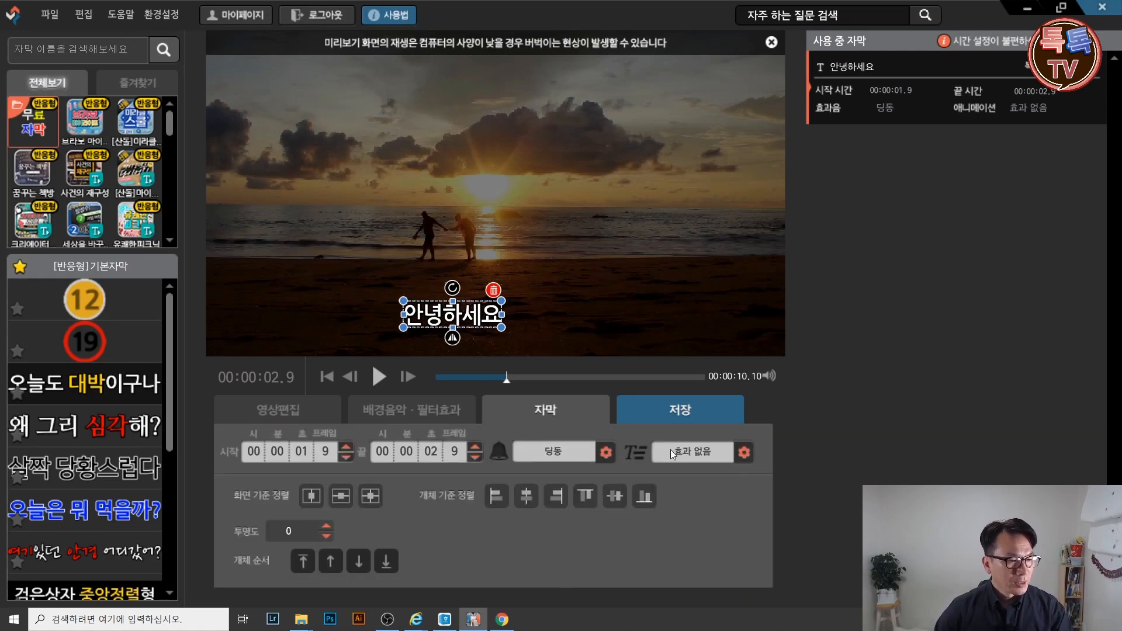
# View the saving options and open the project file save dialog, cancelling it without saving
pyautogui.click(682, 417)
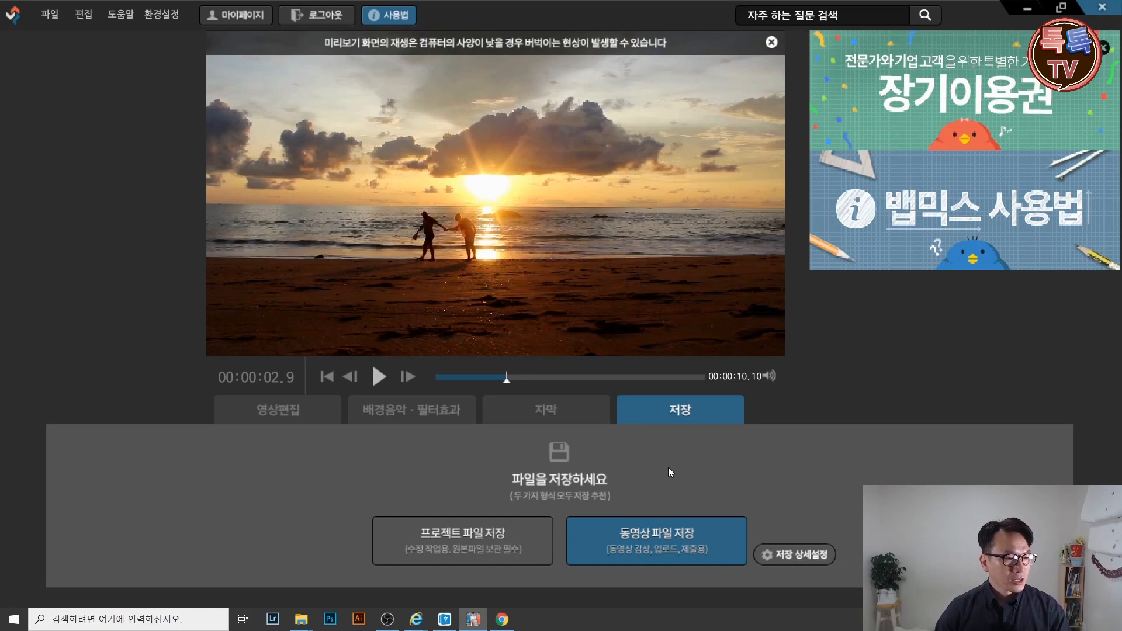
pyautogui.click(466, 550)
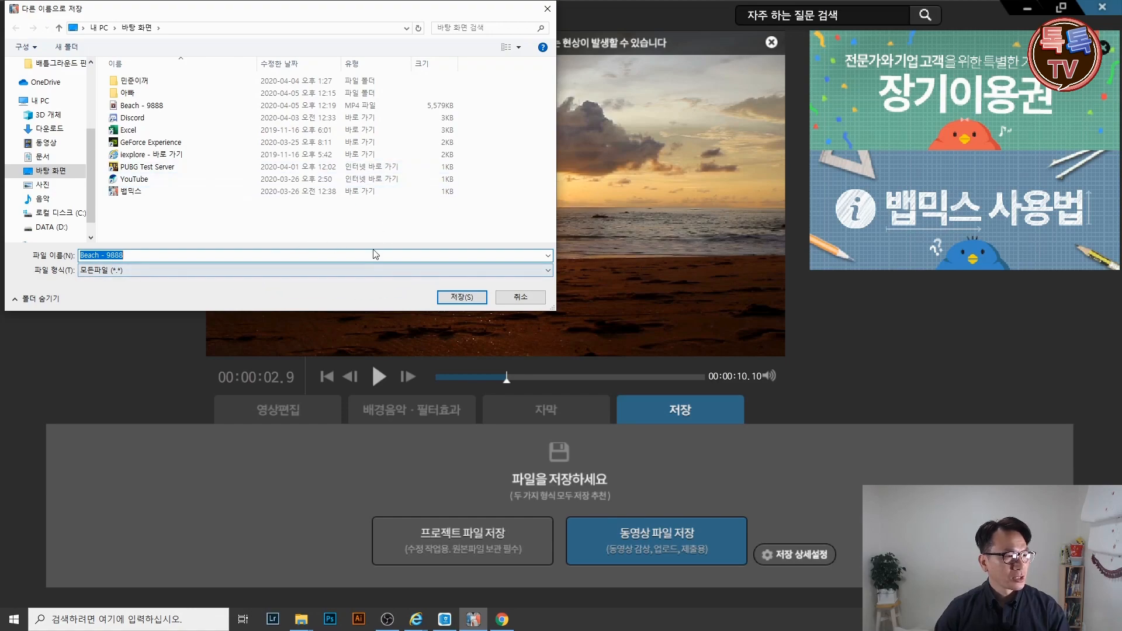
pyautogui.click(533, 299)
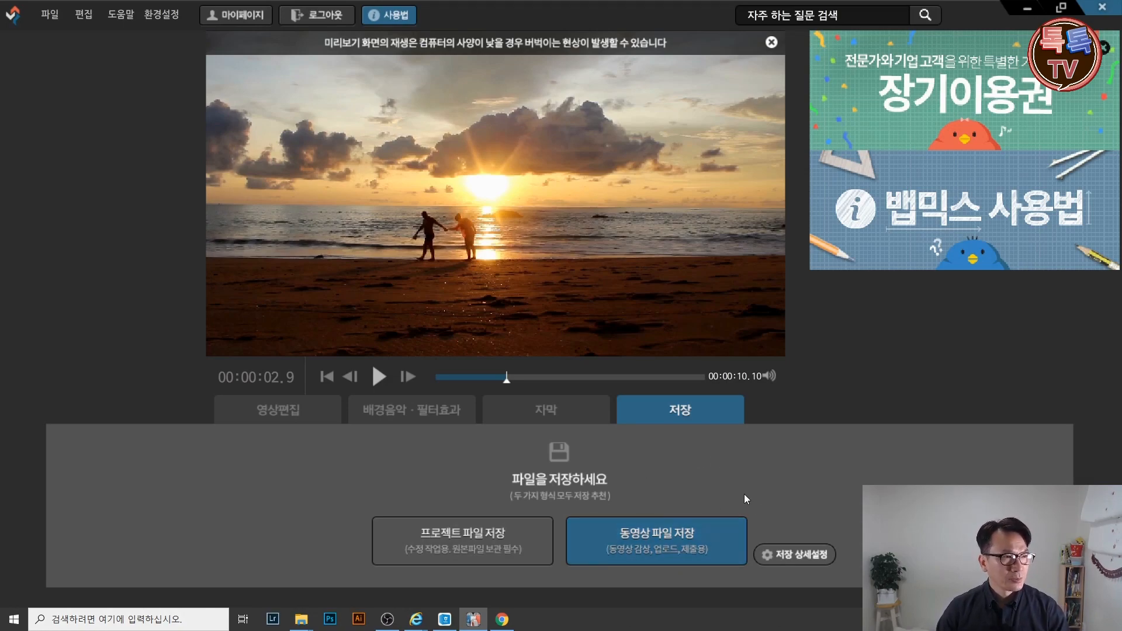
# Browse the locked caption sets, try to replace the caption with the first [산돌]미라클 스쿨 style, and open that set's item shop page
pyautogui.click(546, 410)
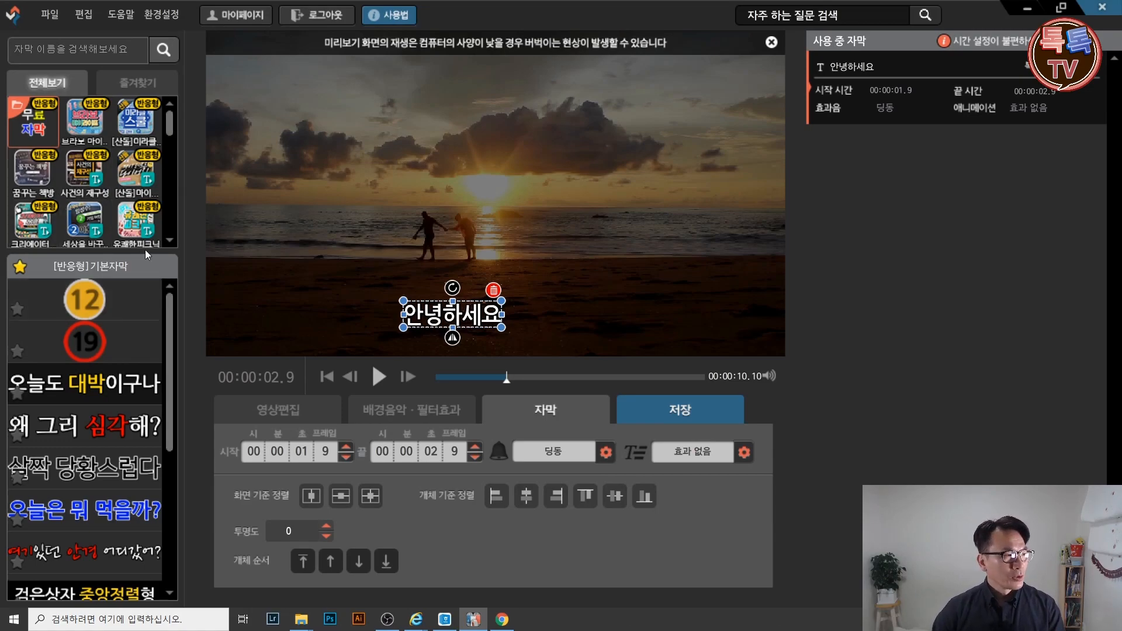
pyautogui.click(86, 129)
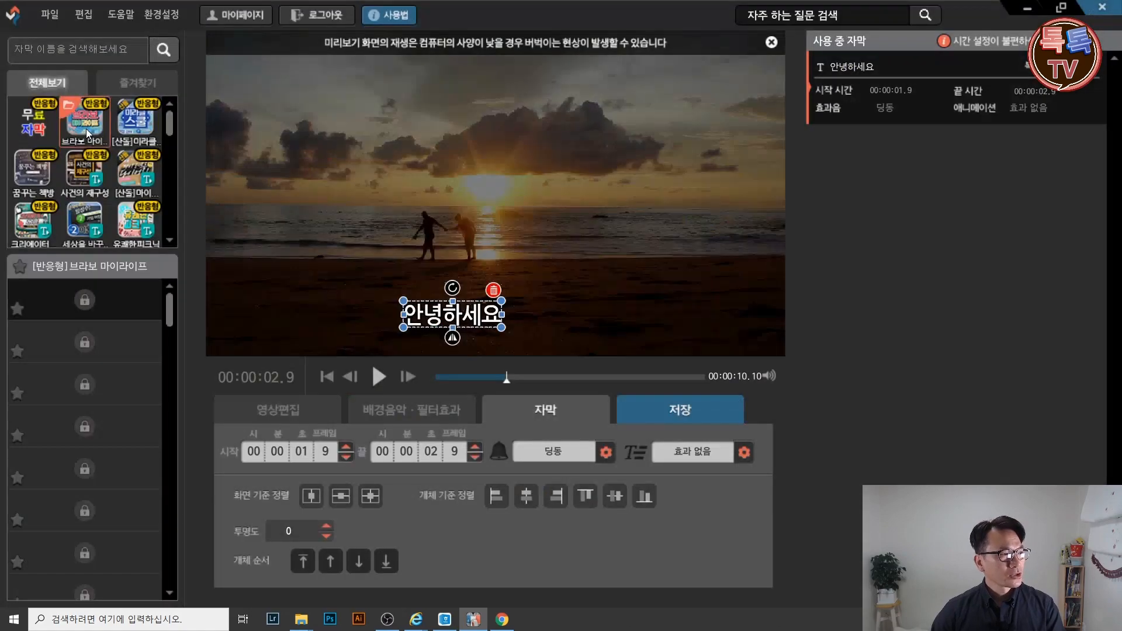
pyautogui.click(141, 121)
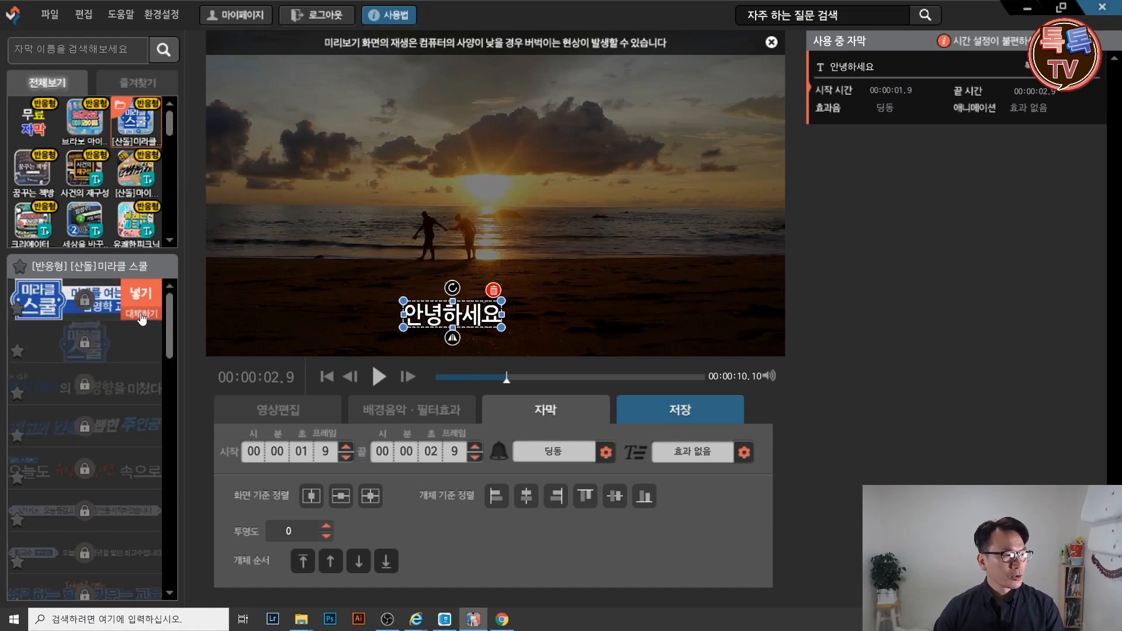
pyautogui.click(141, 316)
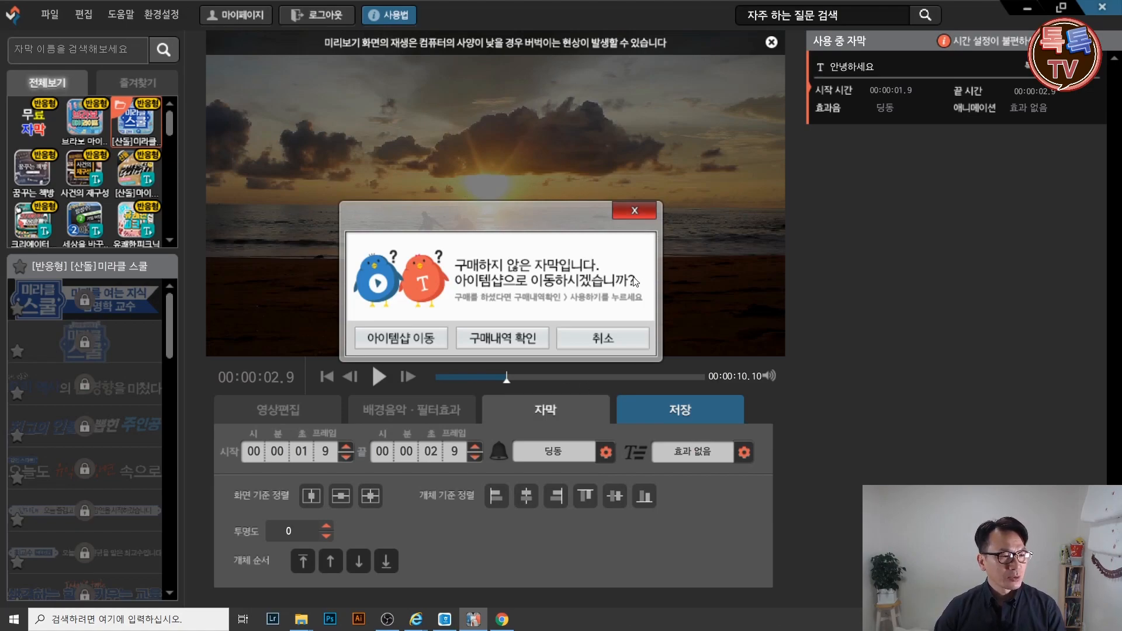
pyautogui.click(396, 345)
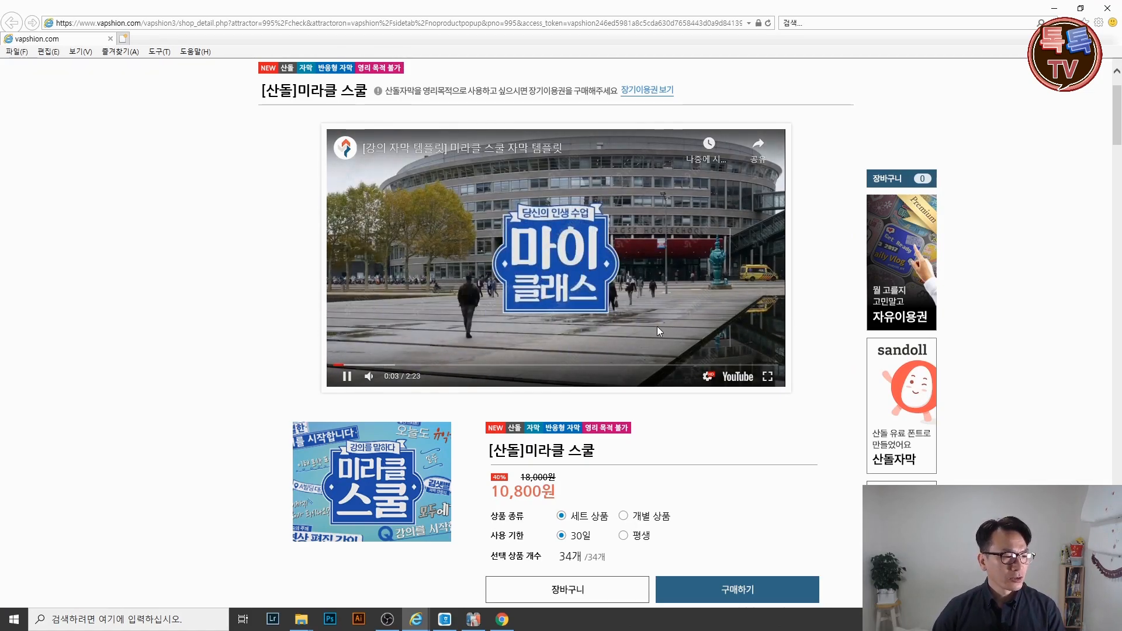
# Browse the caption designs included in the [산돌]미라클 스쿨 set and examine its price as a set product (세트 상품)
pyautogui.scroll(-5, 663, 454)
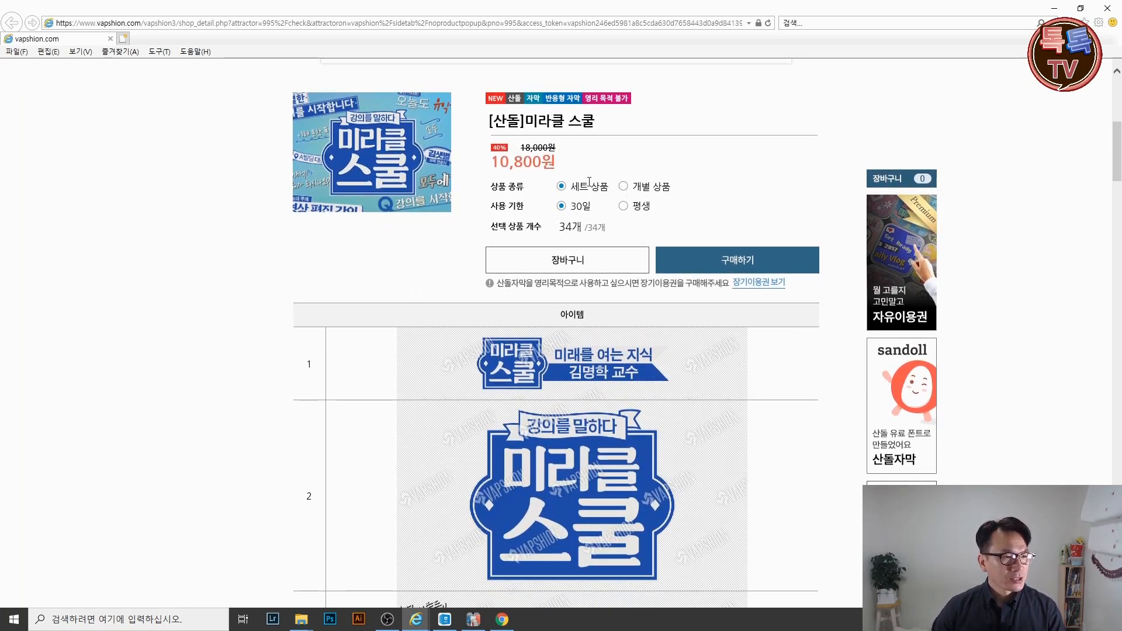
pyautogui.scroll(-15, 624, 356)
pyautogui.scroll(10, 623, 348)
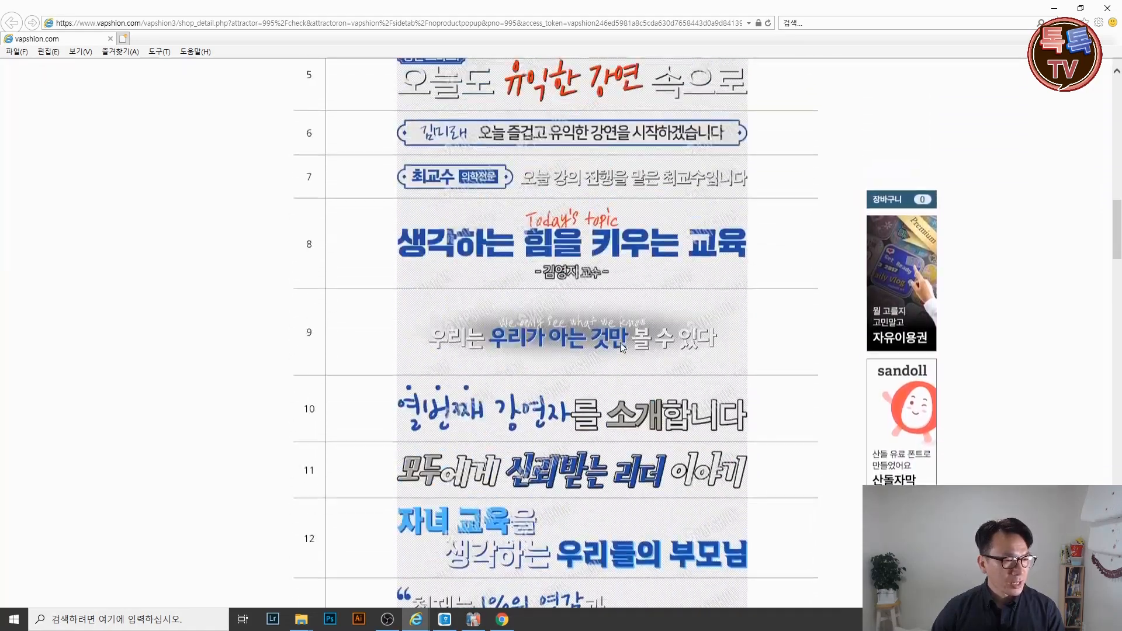
pyautogui.scroll(18, 623, 348)
pyautogui.scroll(-7, 561, 250)
pyautogui.click(561, 251)
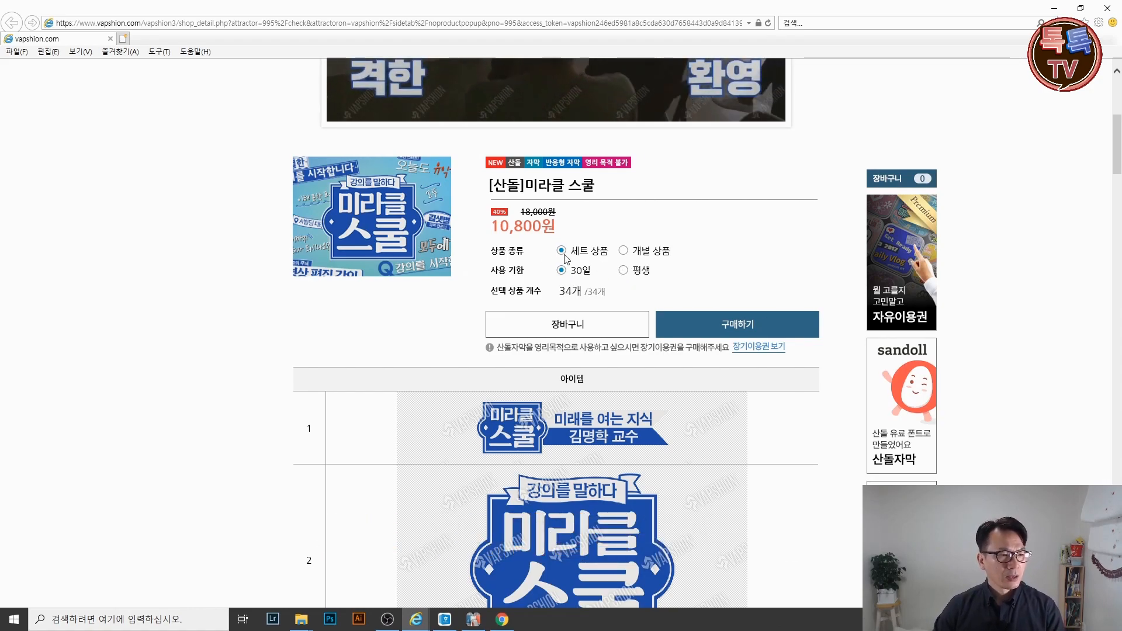
# Switch the product type to individual items (개별 상품) and examine the price of each caption in the list
pyautogui.click(623, 251)
pyautogui.scroll(-4, 728, 266)
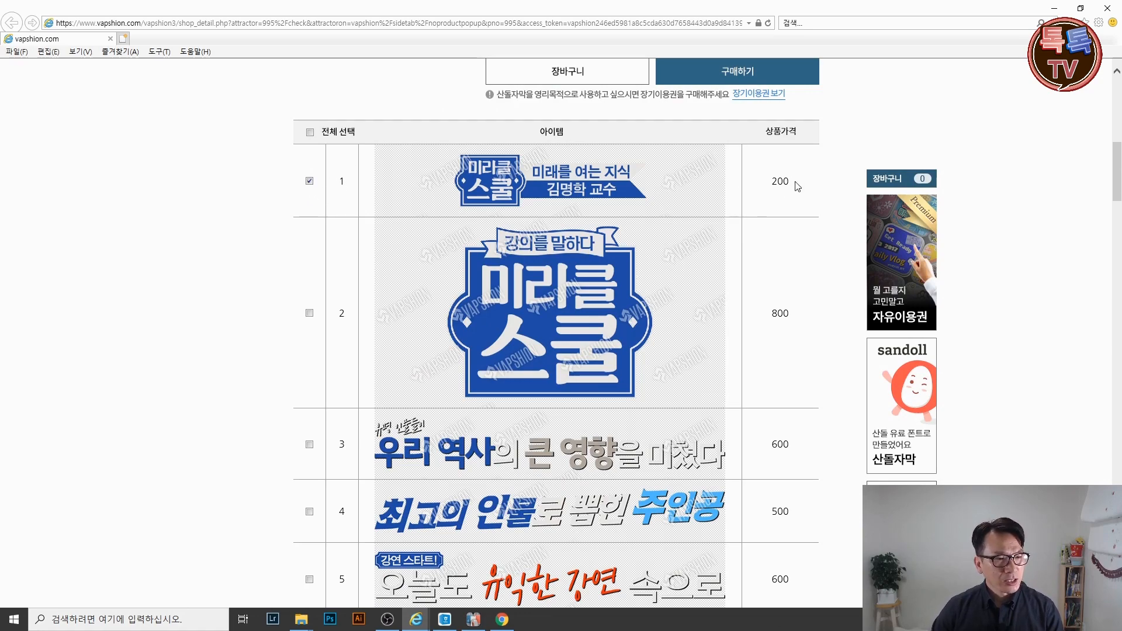
pyautogui.scroll(-14, 759, 203)
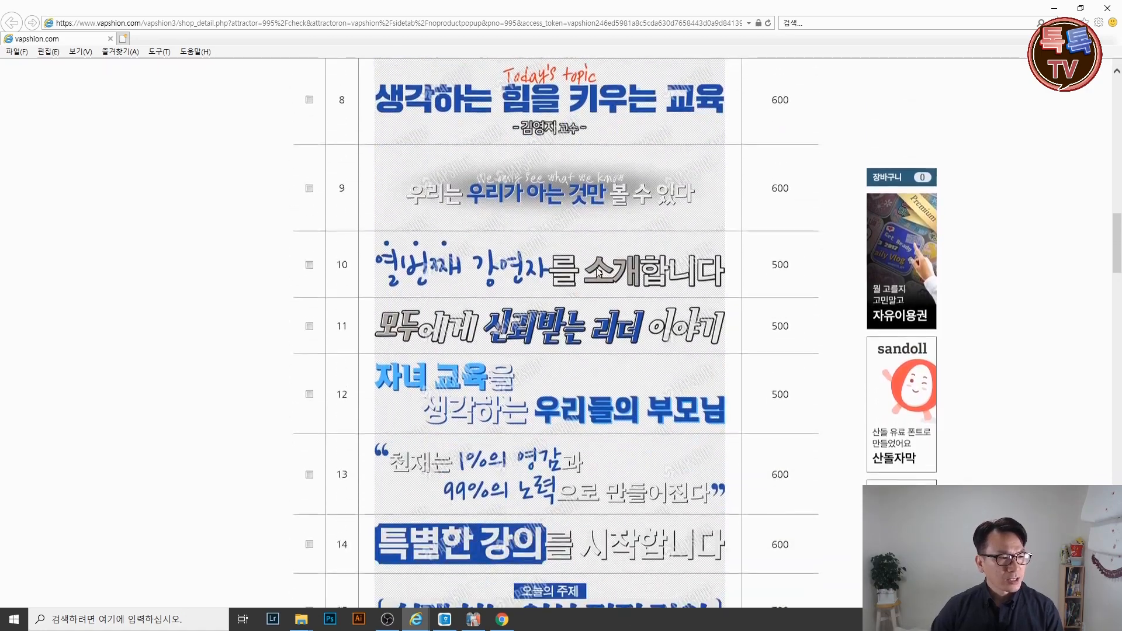
pyautogui.scroll(18, 789, 318)
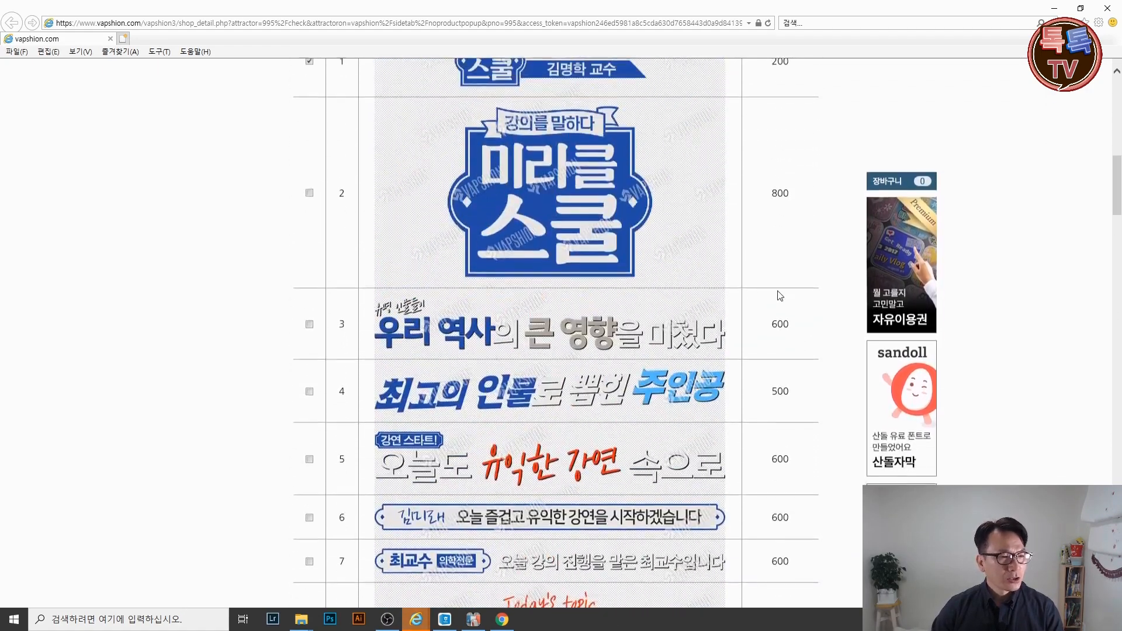
pyautogui.scroll(-1, 788, 322)
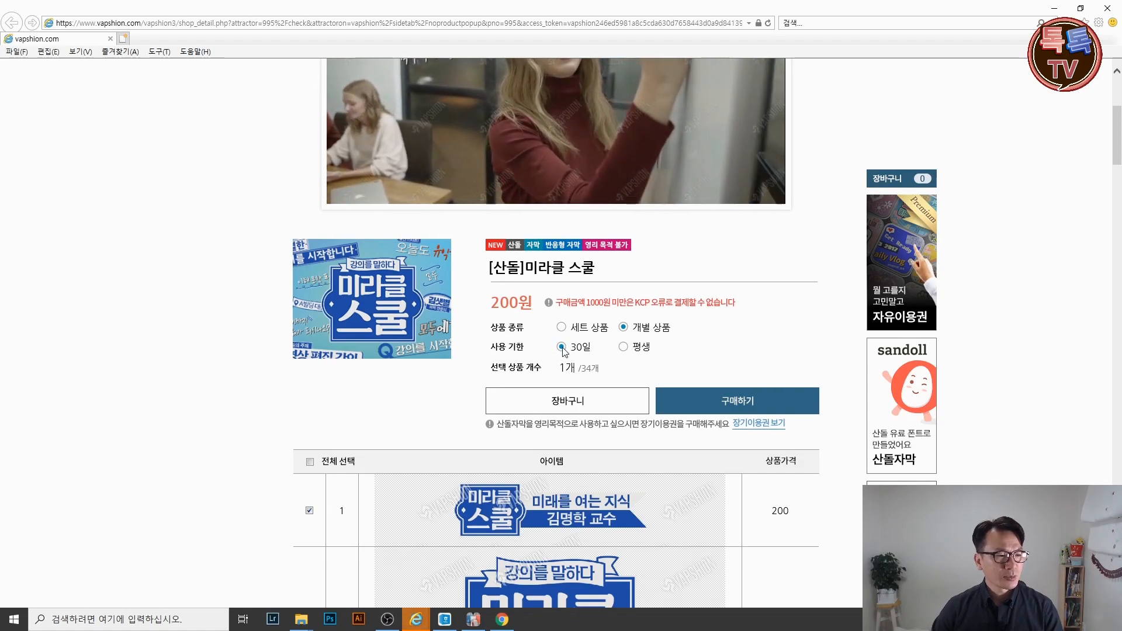
# Set the usage period to lifetime (평생) and review the individual caption prices through to the purchase section
pyautogui.click(631, 349)
pyautogui.scroll(-2, 730, 356)
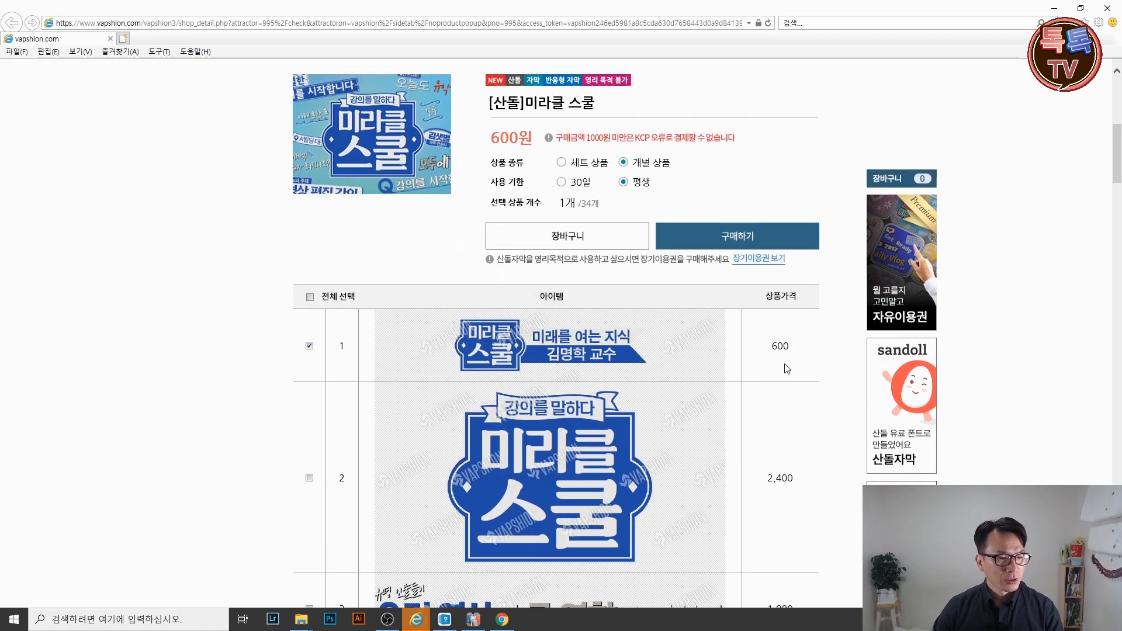
pyautogui.scroll(1, 769, 389)
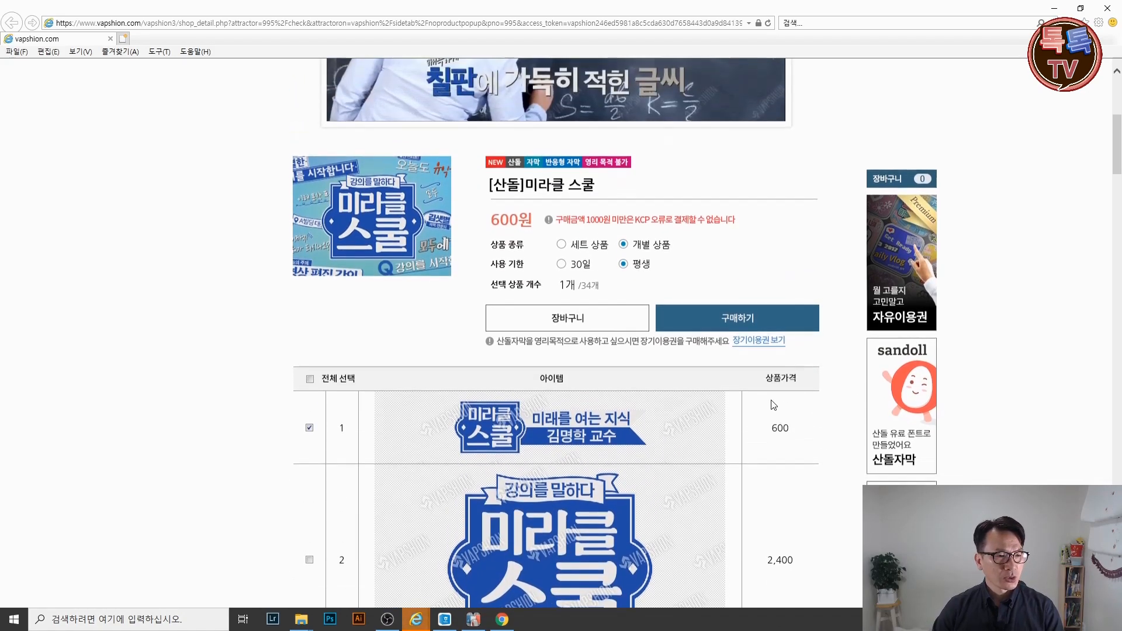
pyautogui.scroll(2, 775, 451)
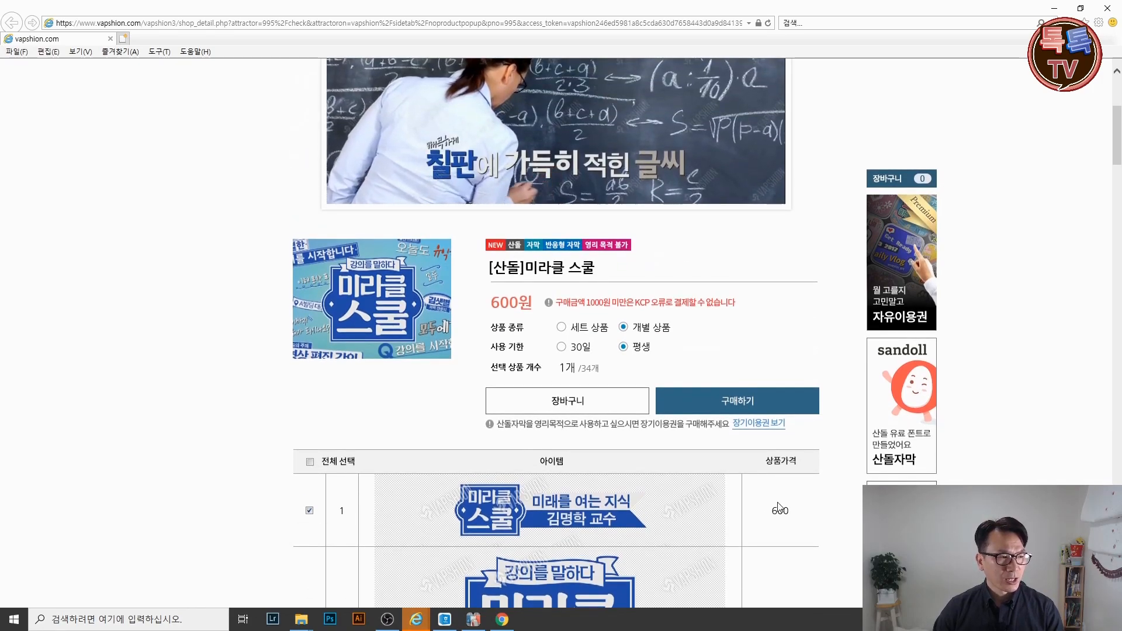
pyautogui.scroll(2, 777, 507)
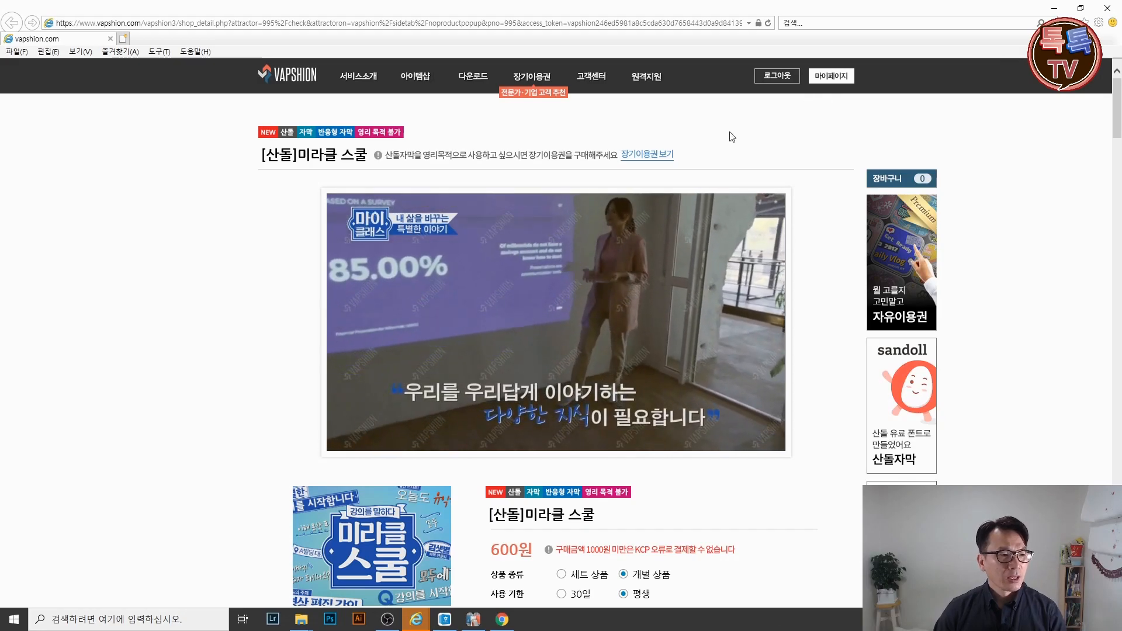
pyautogui.scroll(-5, 715, 409)
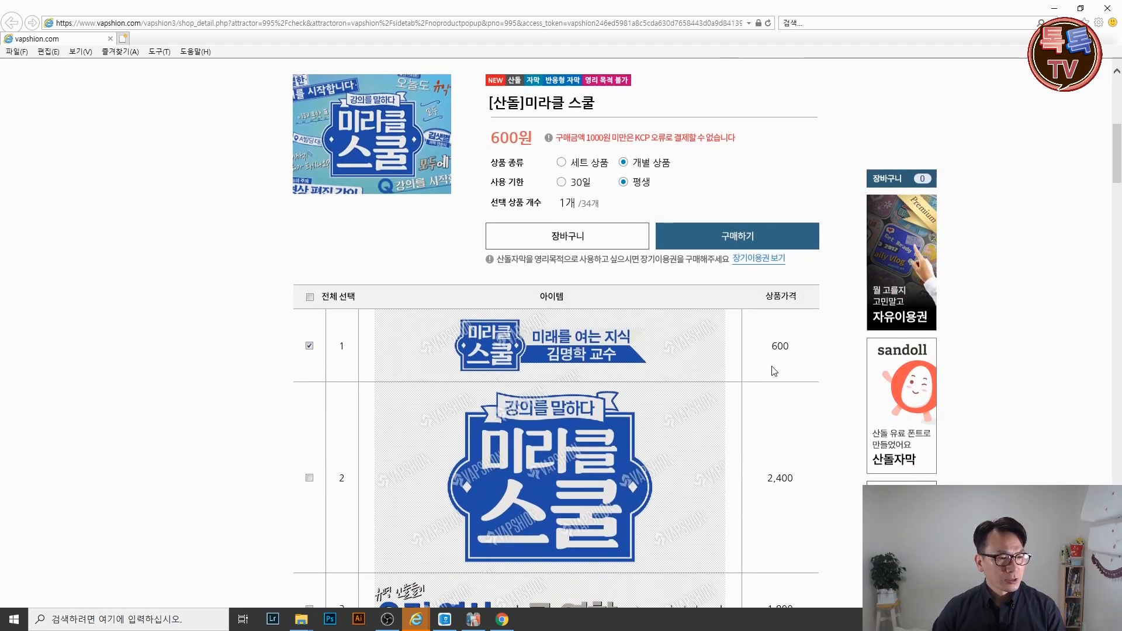
pyautogui.scroll(-20, 727, 406)
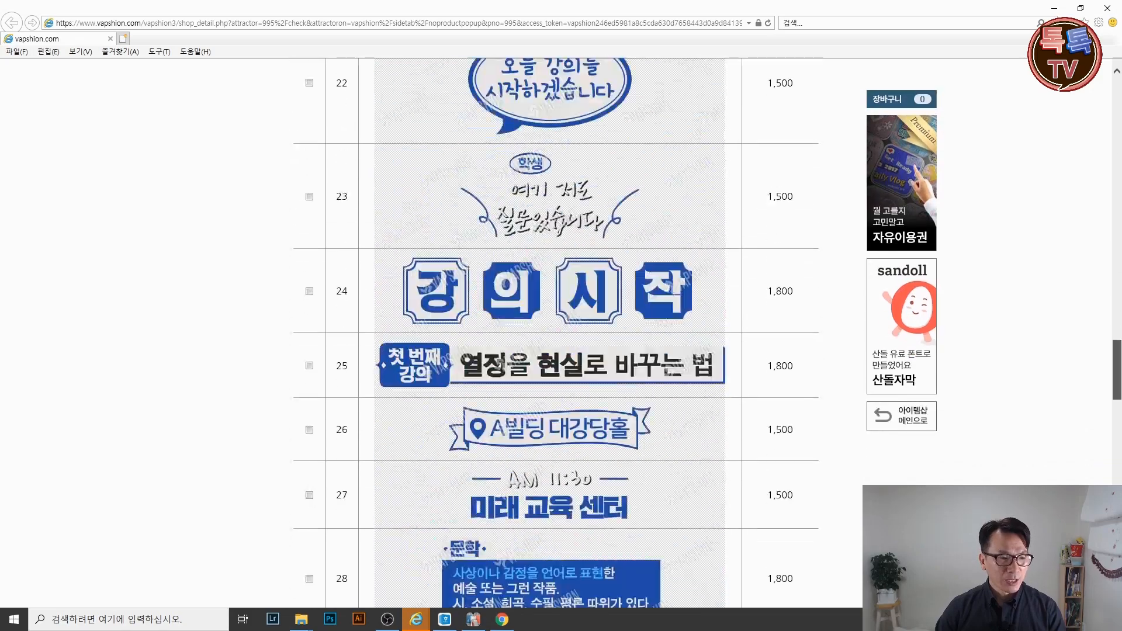
pyautogui.scroll(10, 744, 433)
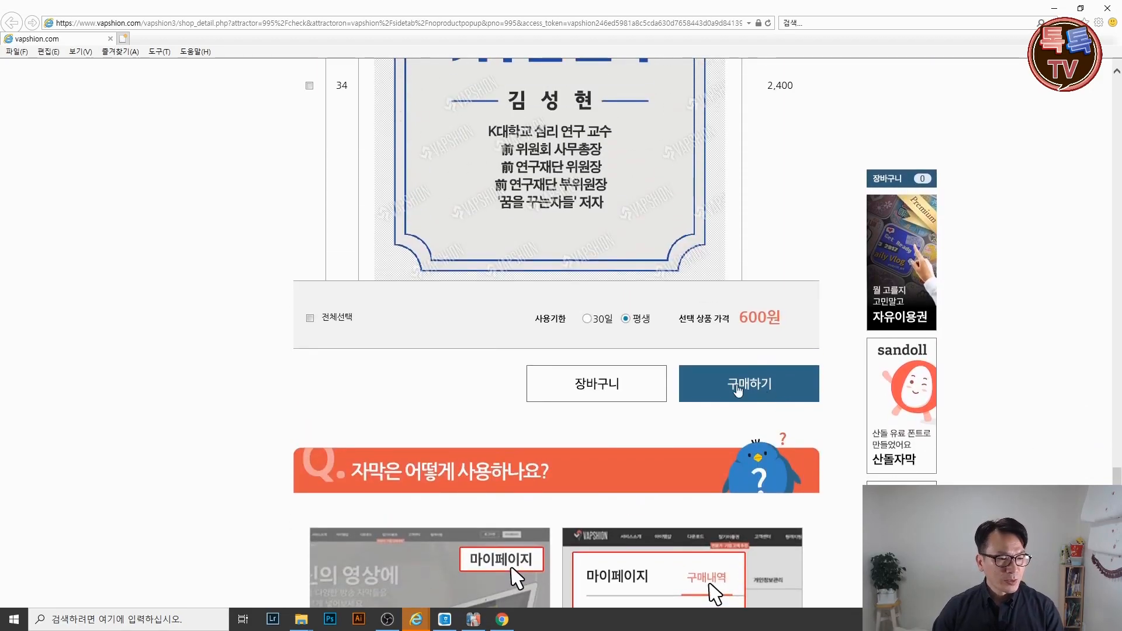
# View the purchase history (구매내역) on the account's My Page, and return to the Vapmix editor
pyautogui.moveTo(1116, 478); pyautogui.dragTo(1103, 86)
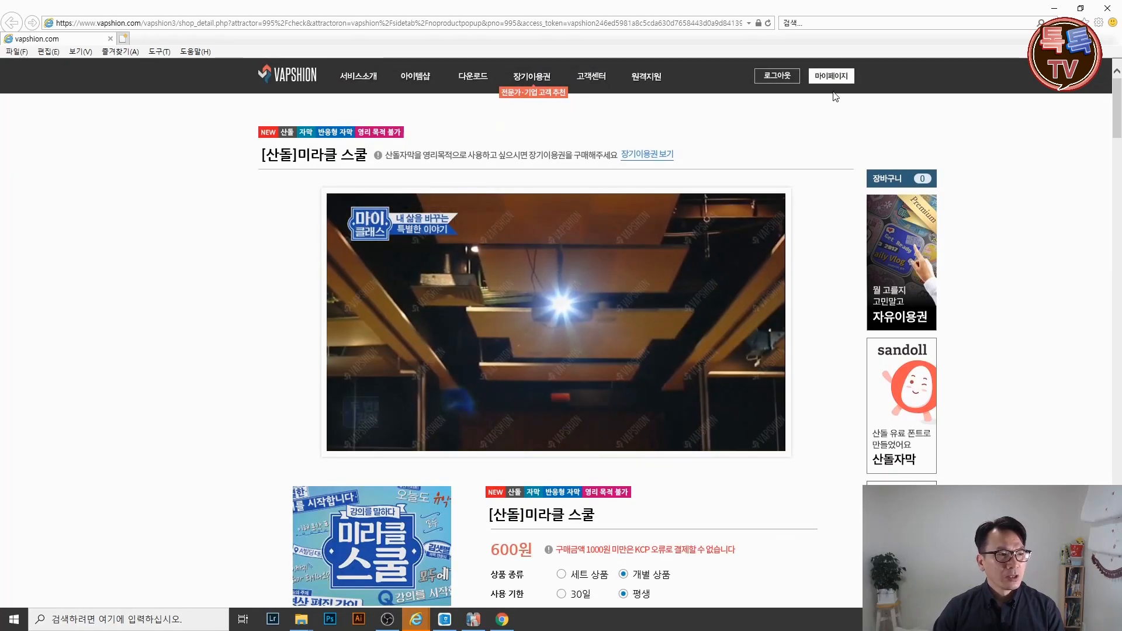
pyautogui.click(831, 77)
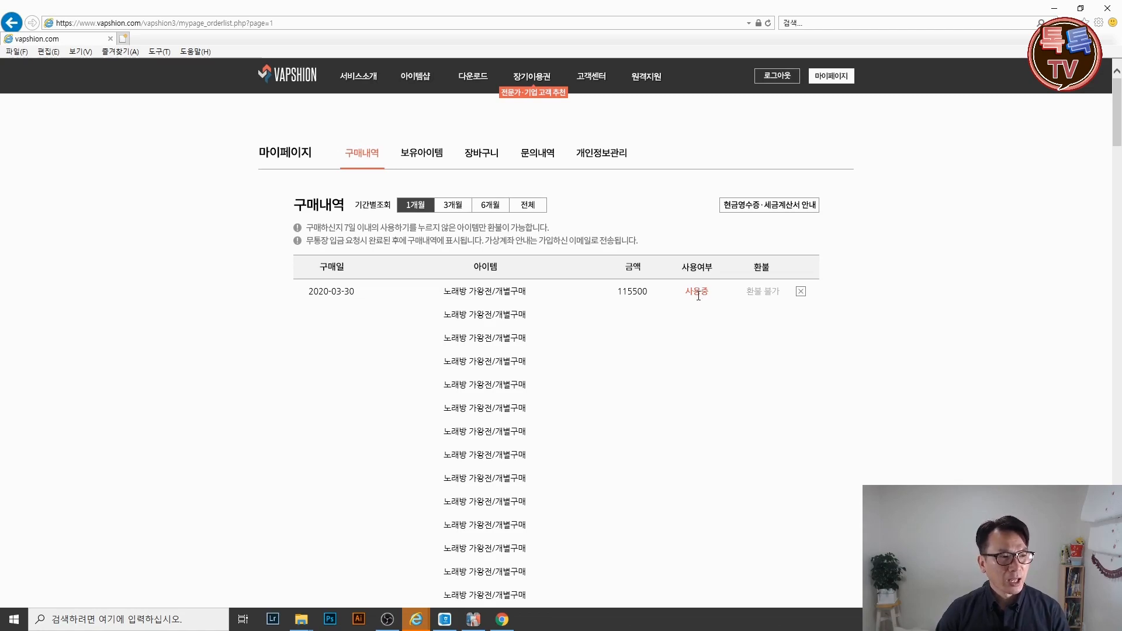
pyautogui.click(1056, 9)
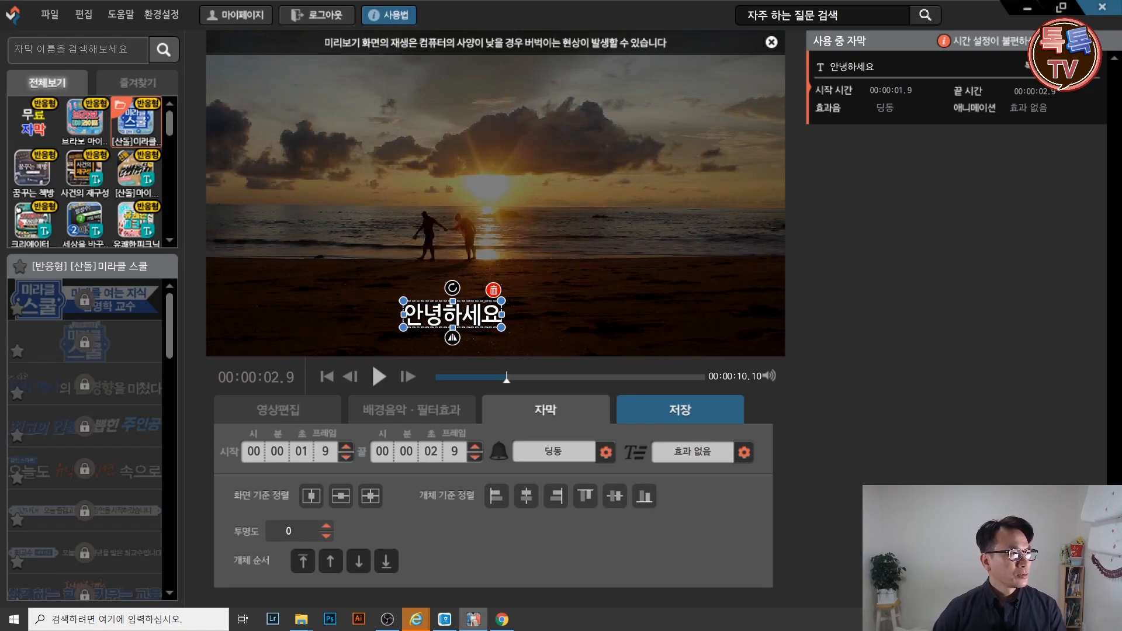
# Filter the caption sets to purchased captions (구매한 자막) and open the [산돌]네 마음을 보여줘 set
pyautogui.click(83, 49)
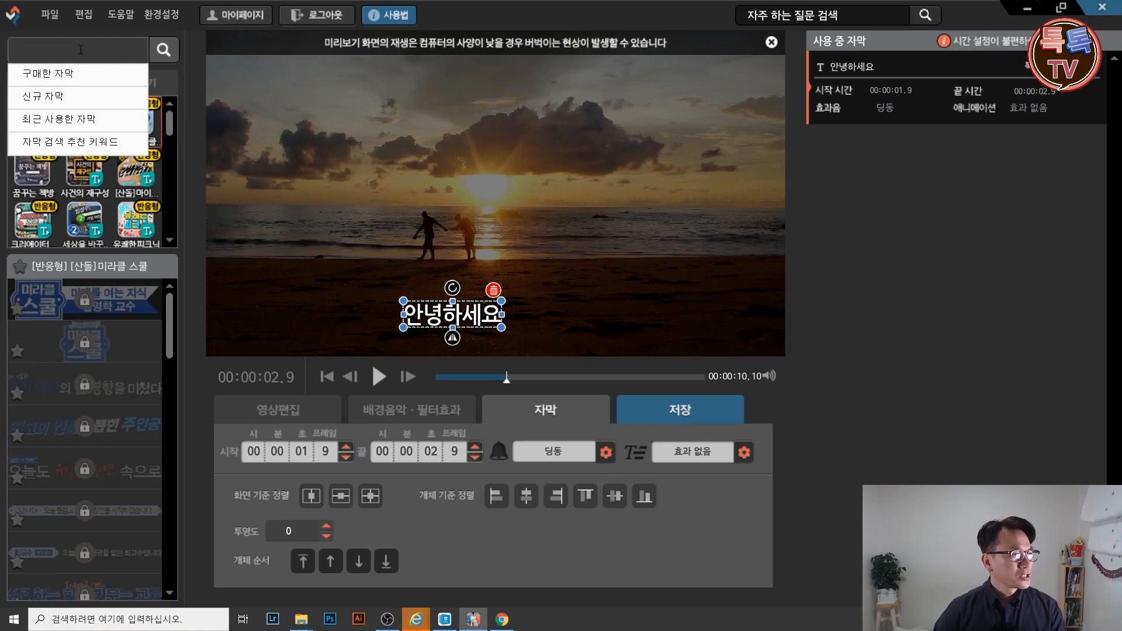
pyautogui.click(67, 78)
pyautogui.moveTo(169, 146)
pyautogui.mouseDown()
pyautogui.moveTo(173, 215)
pyautogui.moveTo(175, 133)
pyautogui.mouseUp()
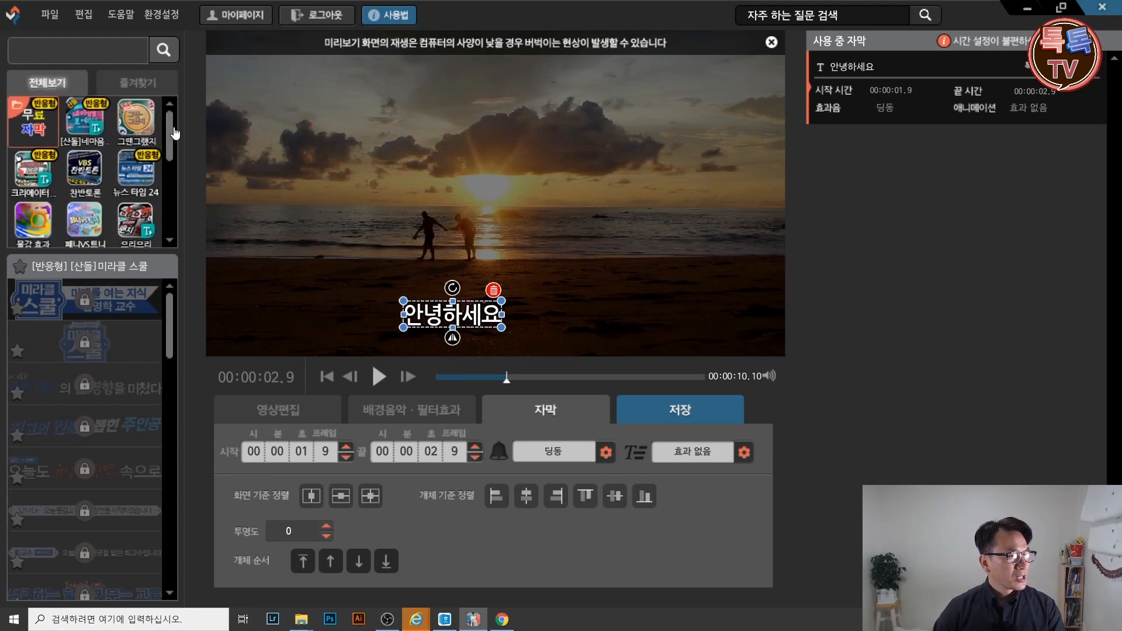
pyautogui.click(86, 128)
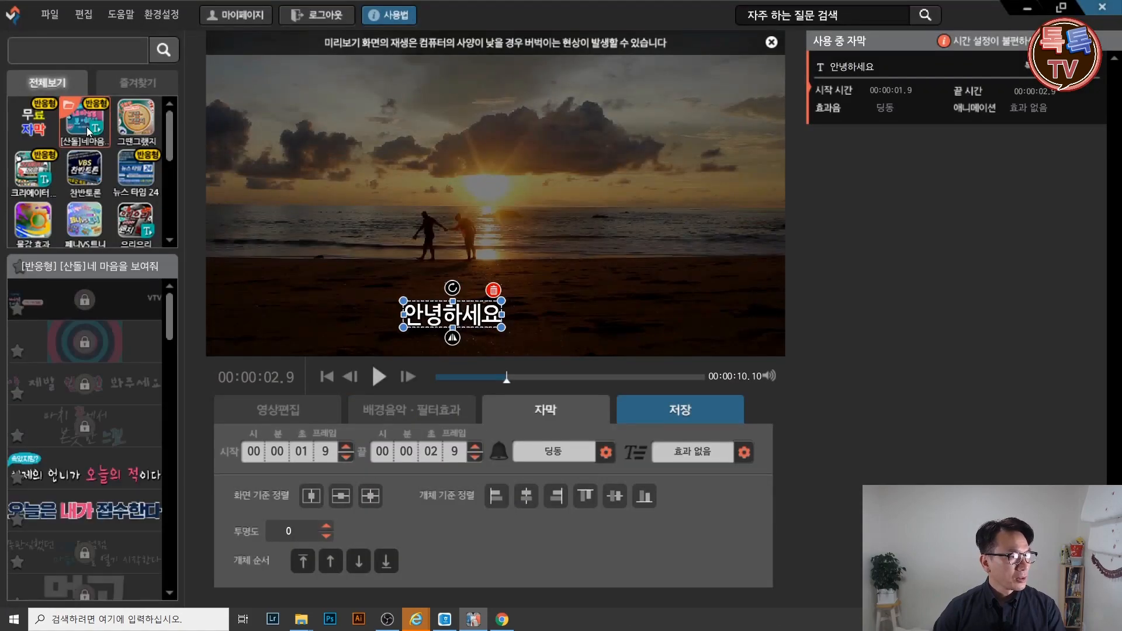
# Insert the unlocked caption 패션의 완성은 얼굴 아닌가요? from the set into the video and select it in the preview
pyautogui.moveTo(173, 323)
pyautogui.mouseDown()
pyautogui.moveTo(173, 340)
pyautogui.moveTo(173, 327)
pyautogui.mouseUp()
pyautogui.moveTo(90, 402)
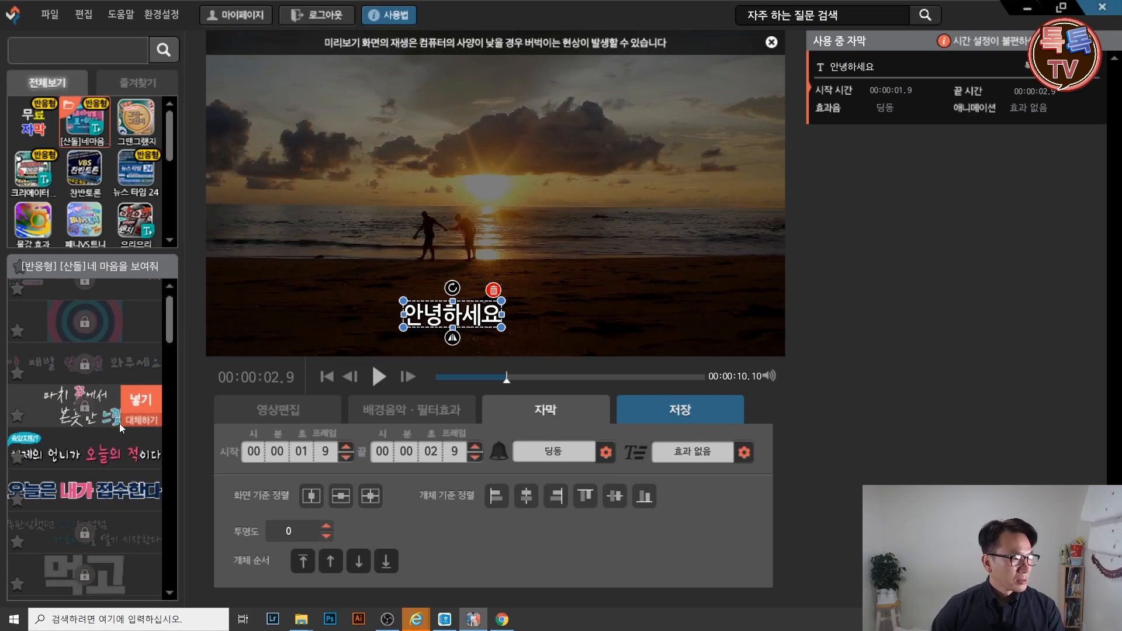
pyautogui.moveTo(173, 333); pyautogui.dragTo(174, 358)
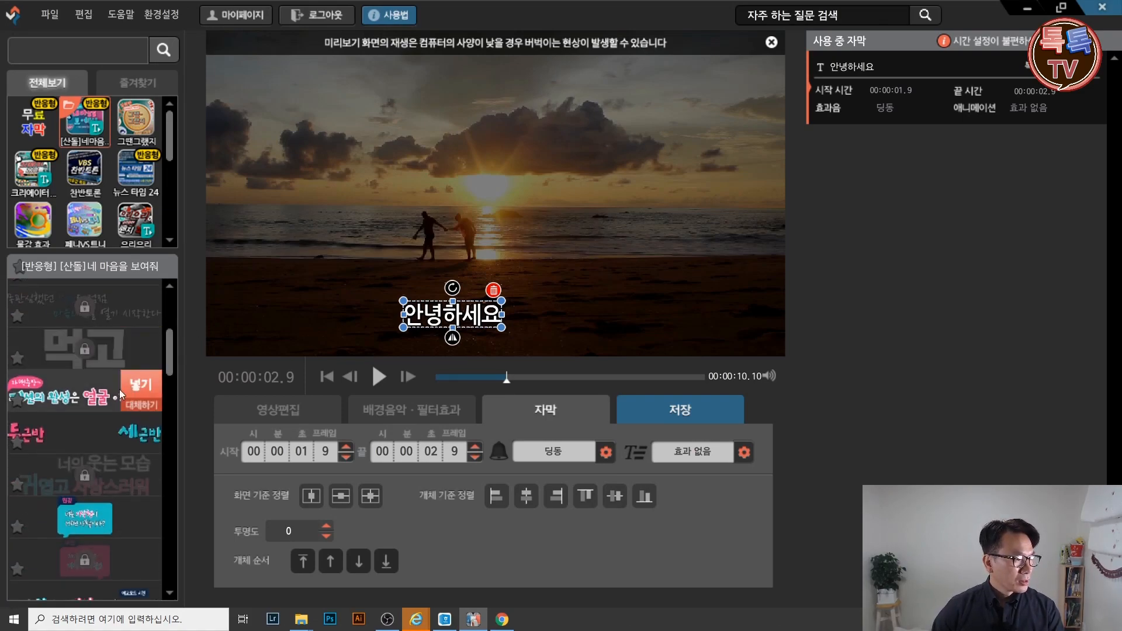
pyautogui.click(135, 388)
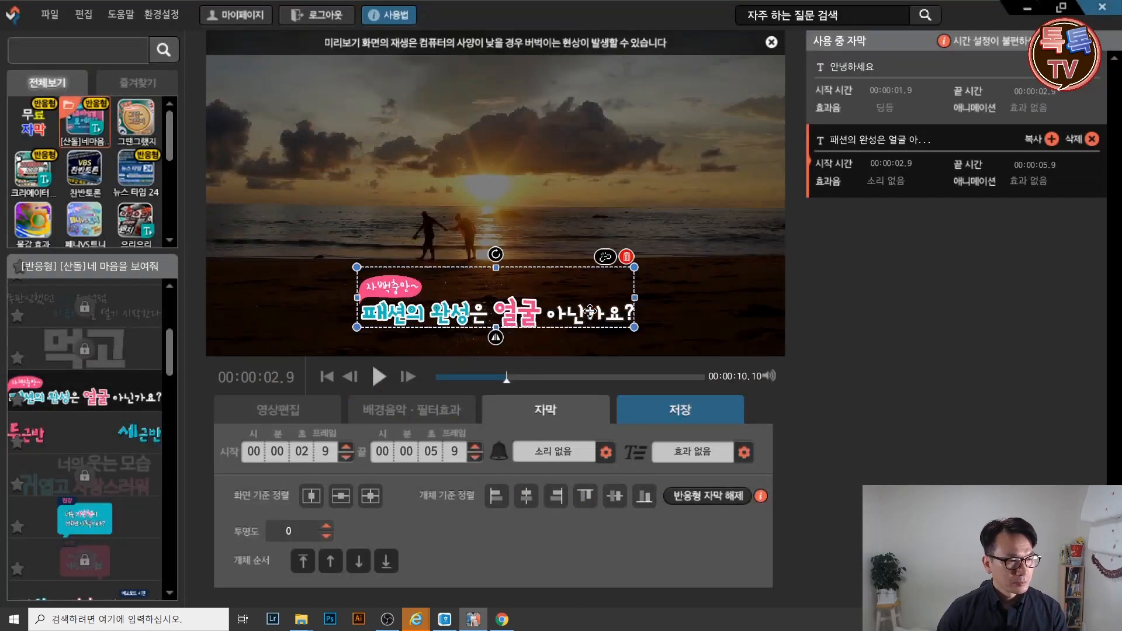
pyautogui.click(661, 281)
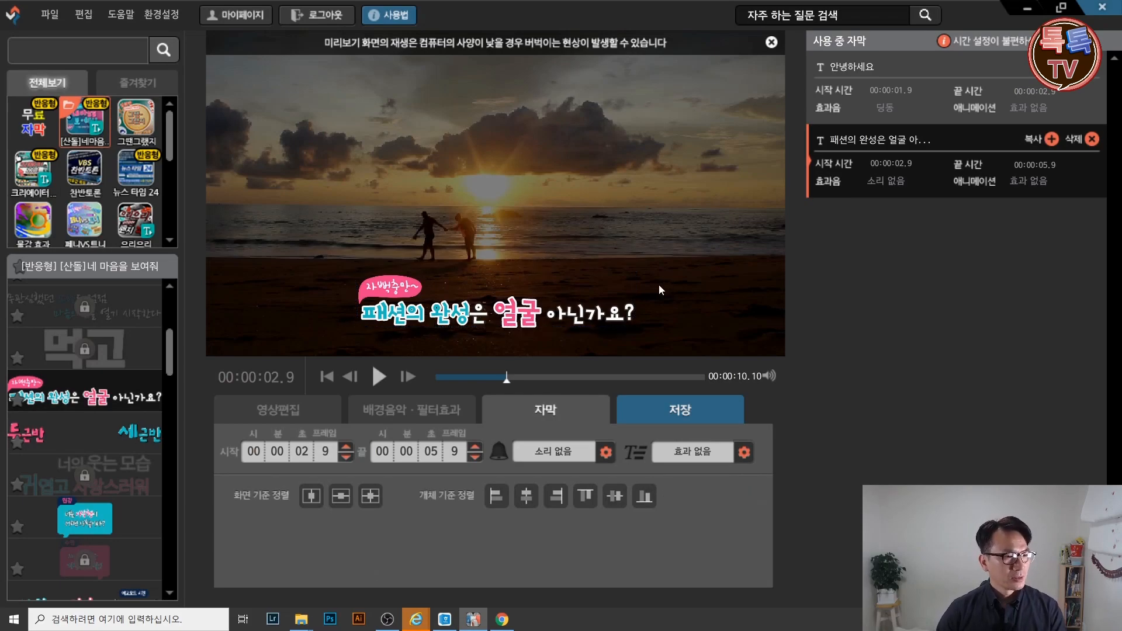
pyautogui.click(601, 320)
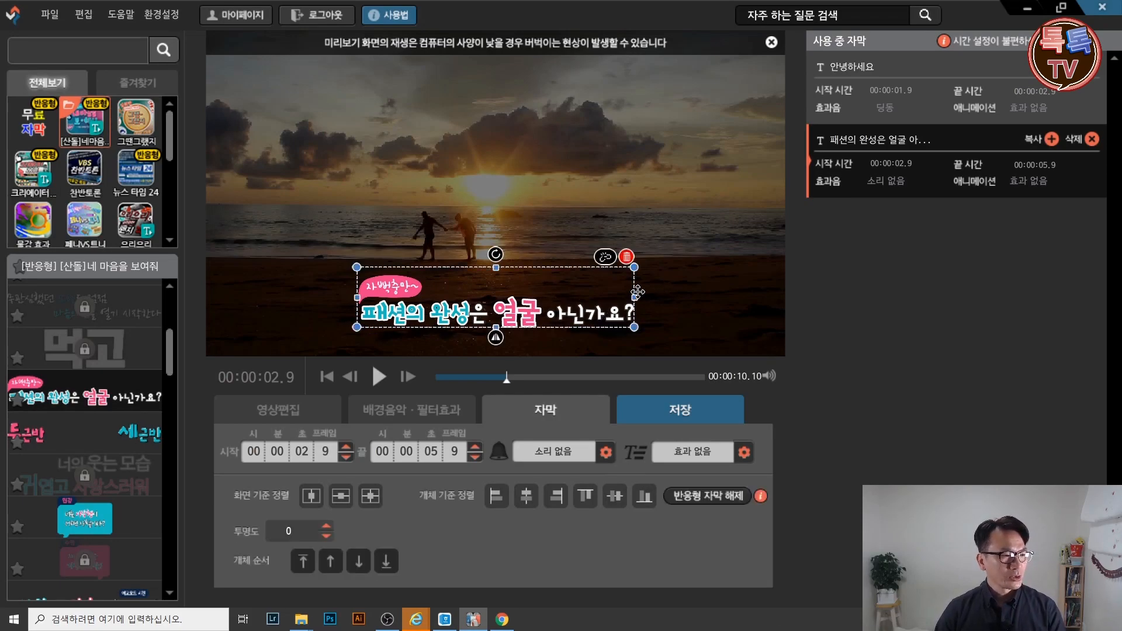